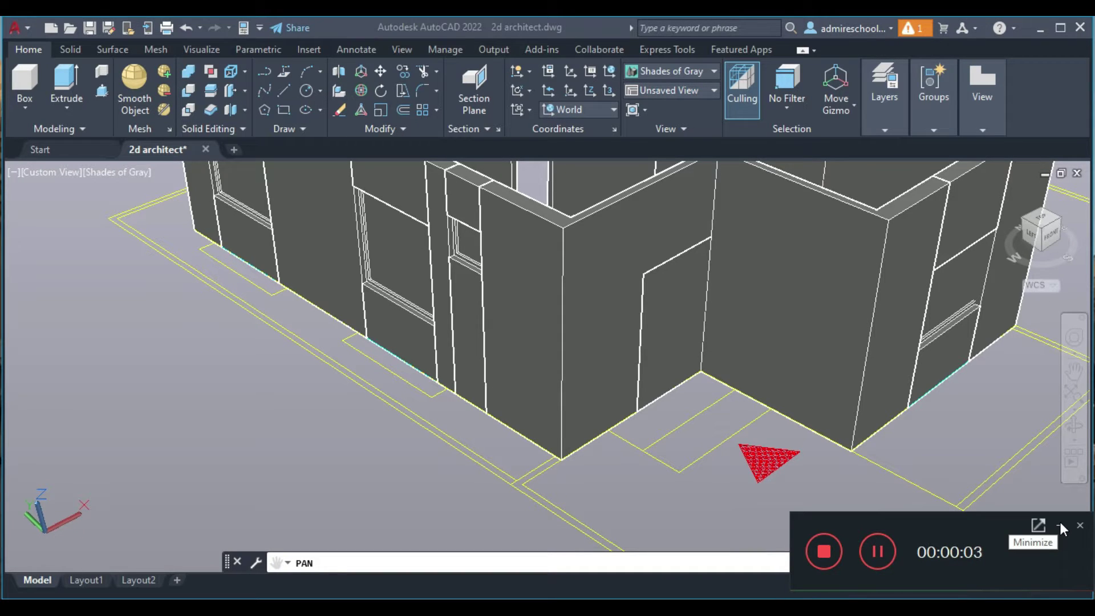
- Pan and zoom the view to bring the 3D house to the centre
click(1060, 524)
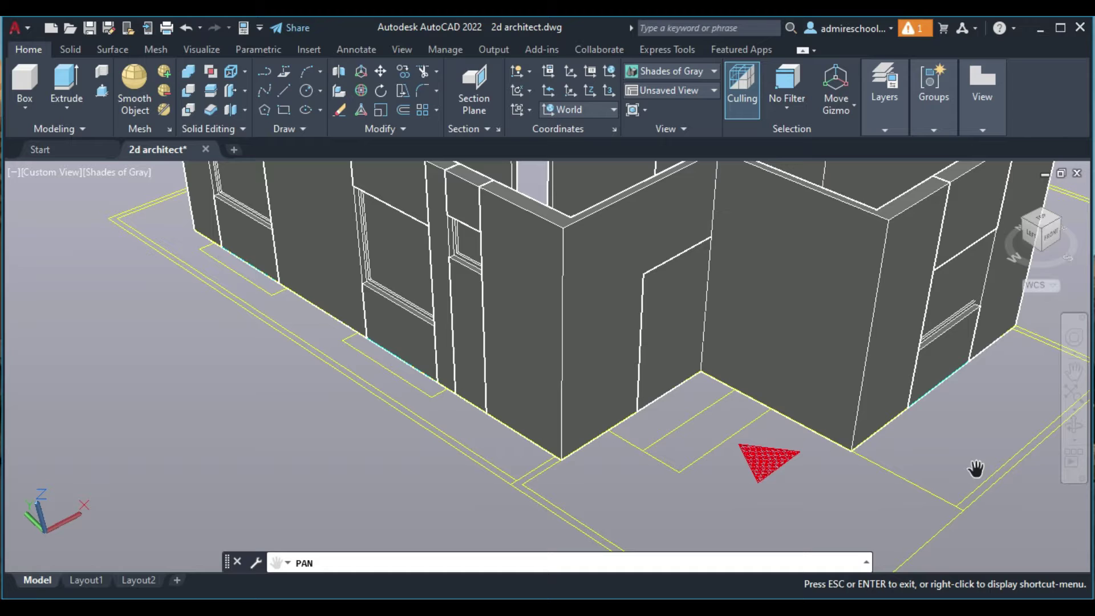
scroll(743, 394, down, 2)
scroll(743, 392, down, 2)
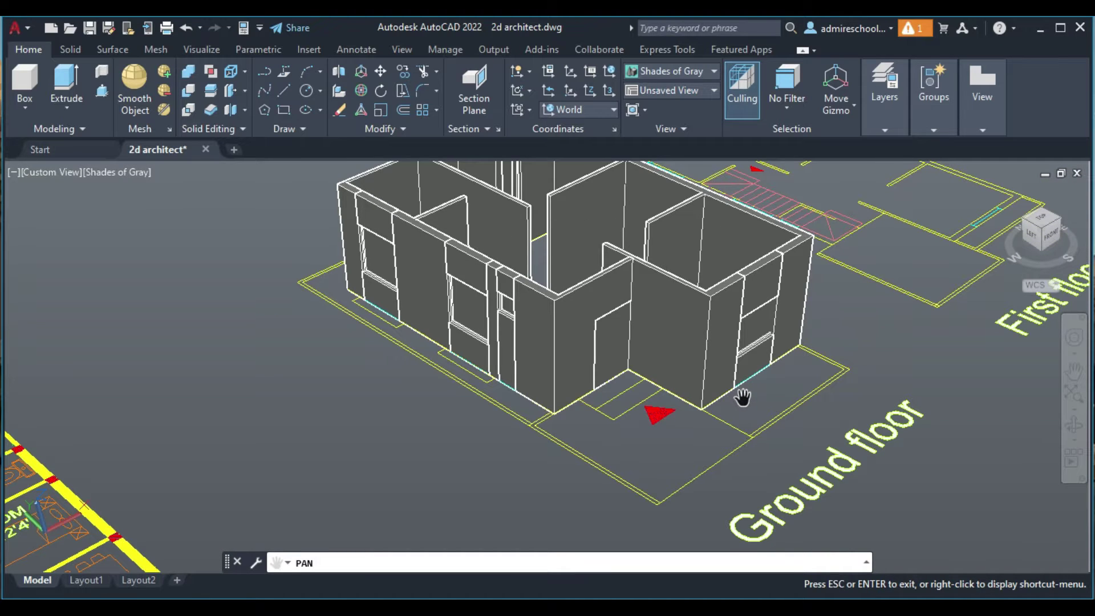
scroll(743, 397, down, 1)
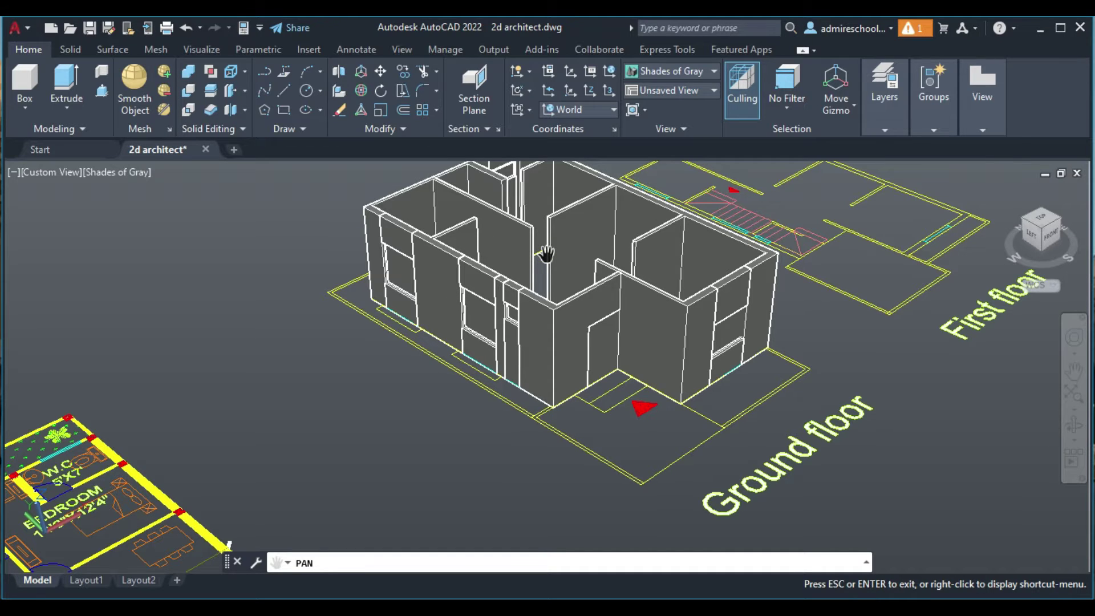
scroll(546, 254, up, 1)
scroll(547, 254, up, 1)
scroll(547, 254, up, 1)
scroll(546, 254, up, 1)
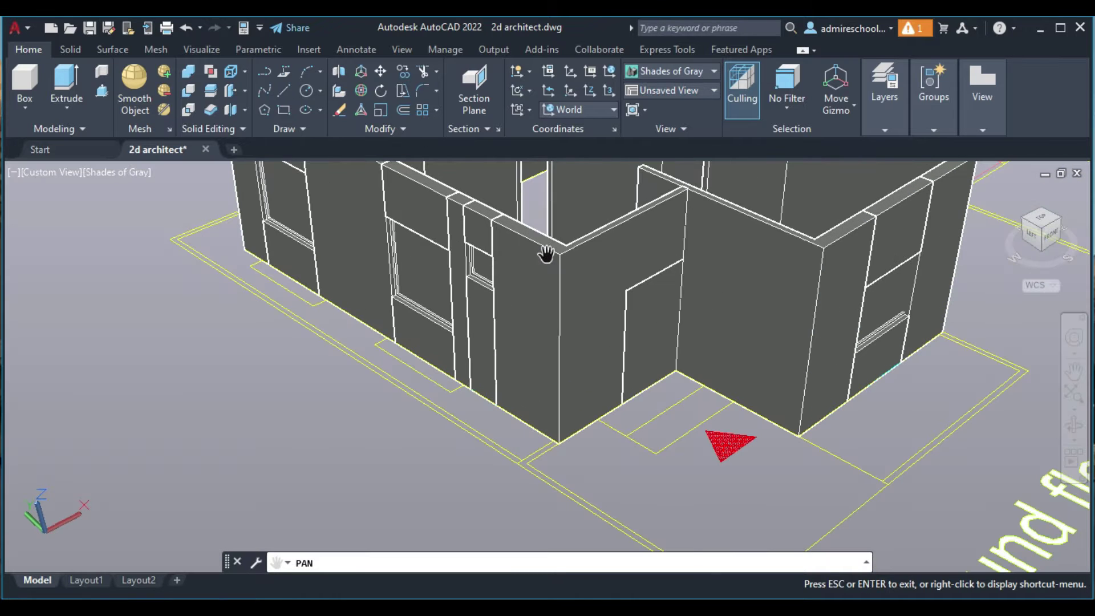
key(Escape)
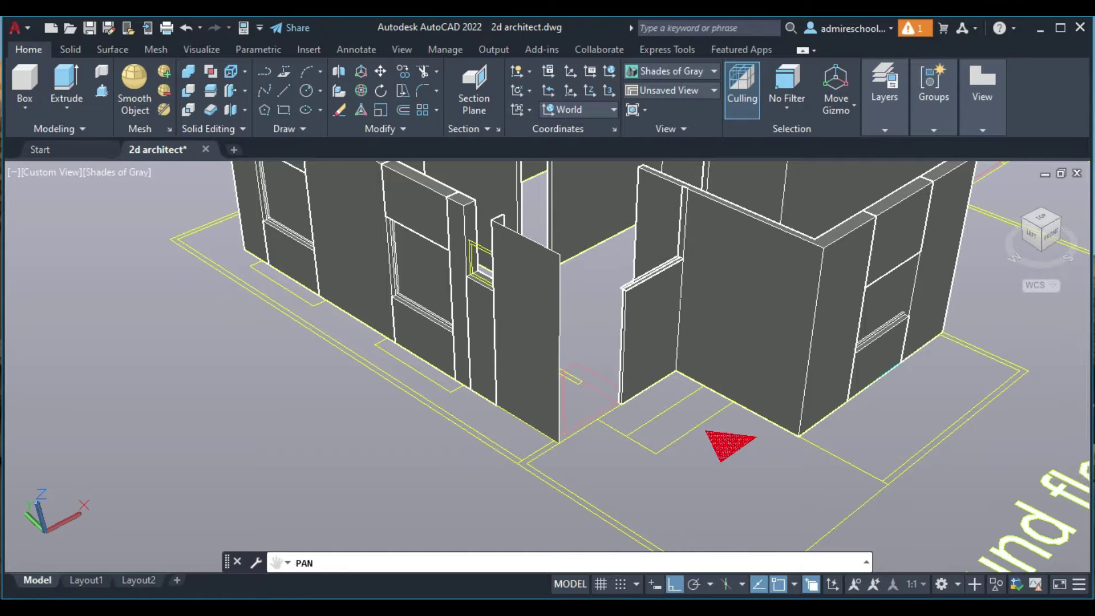
key(ctrl+z)
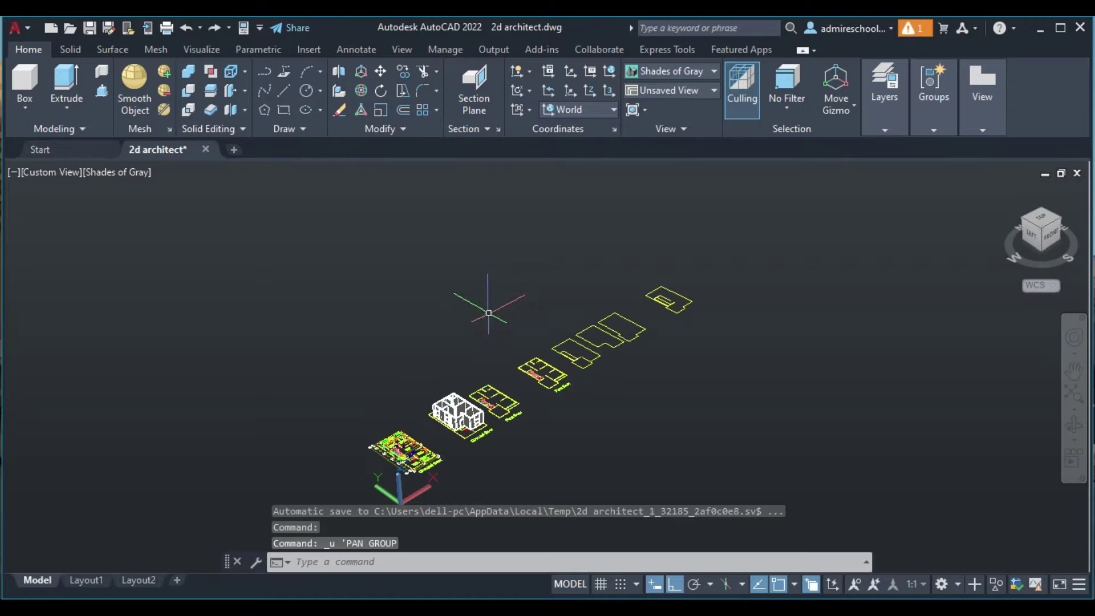
click(1073, 371)
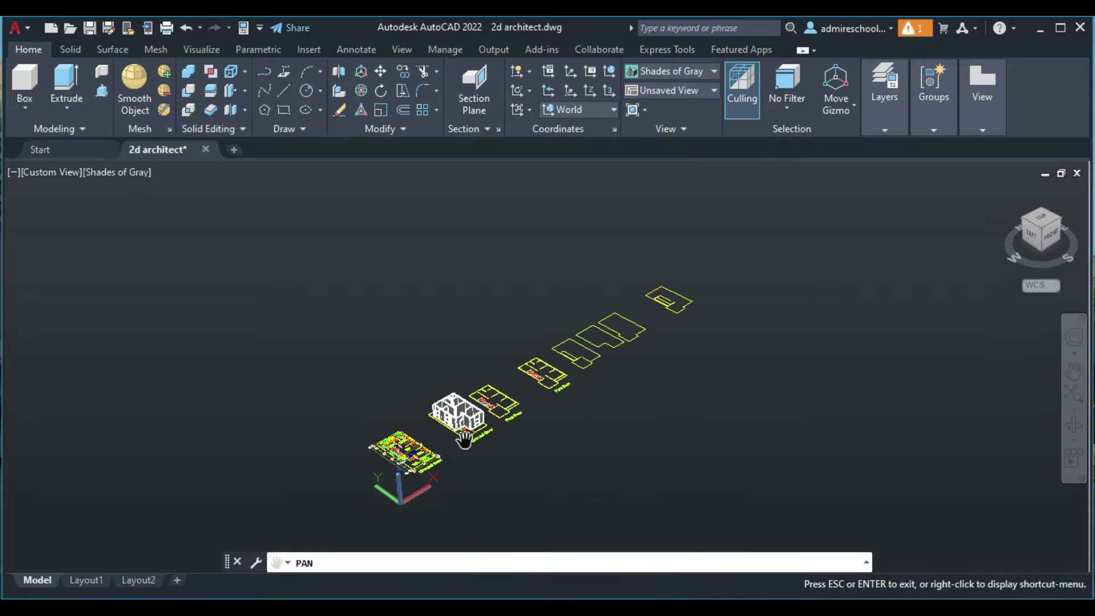
drag(456, 442, 566, 428)
scroll(566, 428, up, 1)
scroll(588, 415, up, 1)
scroll(572, 409, up, 3)
scroll(665, 479, up, 2)
mouse_move(665, 479)
mouse_down()
mouse_move(611, 403)
mouse_move(616, 453)
mouse_up()
scroll(616, 453, up, 1)
scroll(567, 374, up, 3)
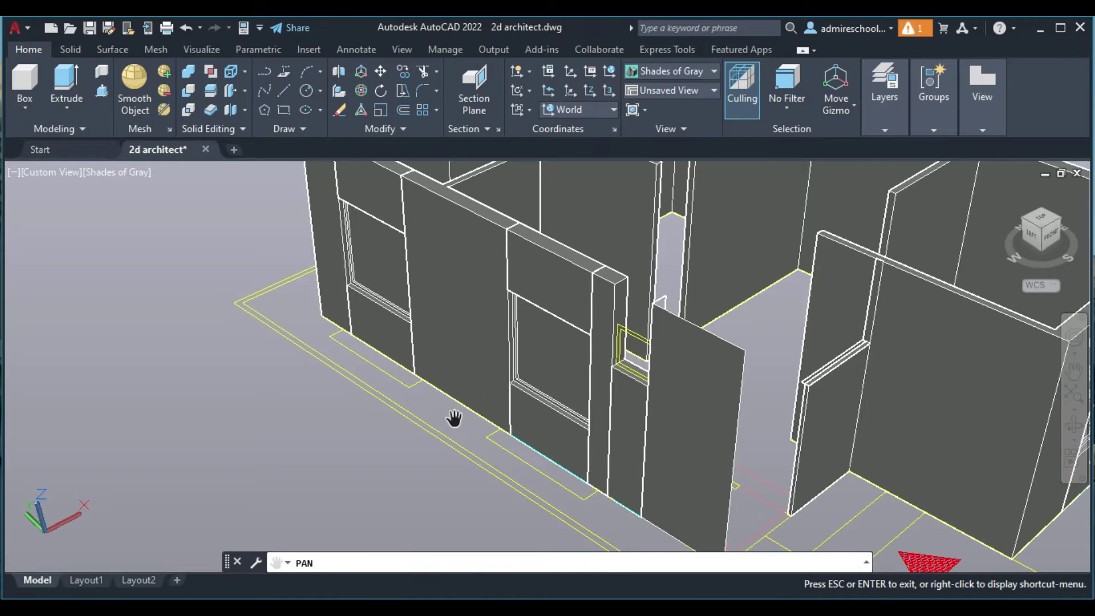
key(Escape)
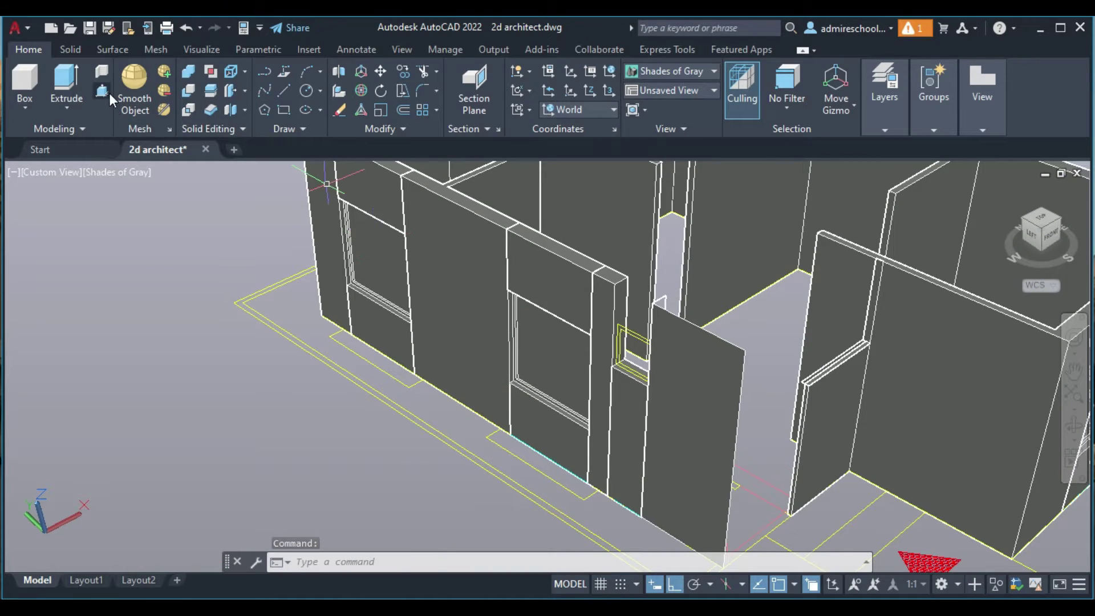
- Presspull the floor strips below the right and left windows up 4 inches
click(101, 92)
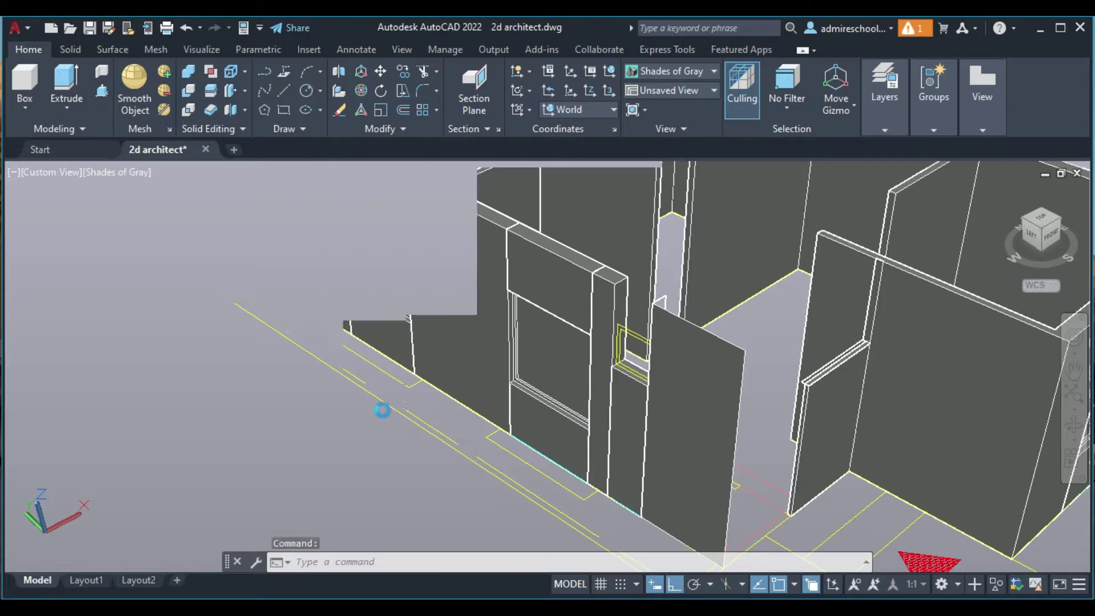
click(515, 449)
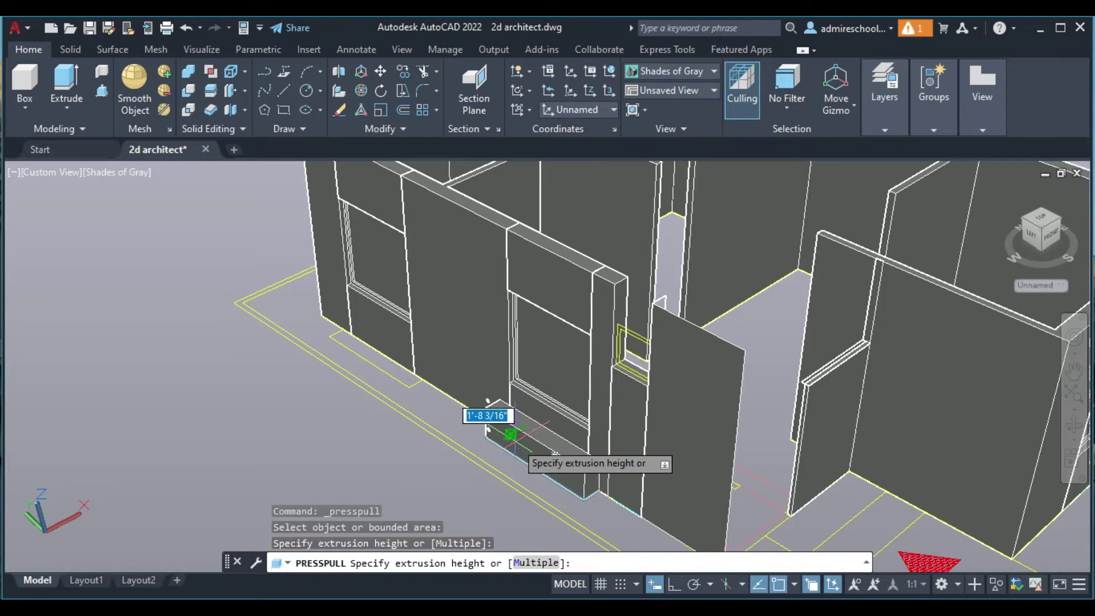
text(4)
key(Return)
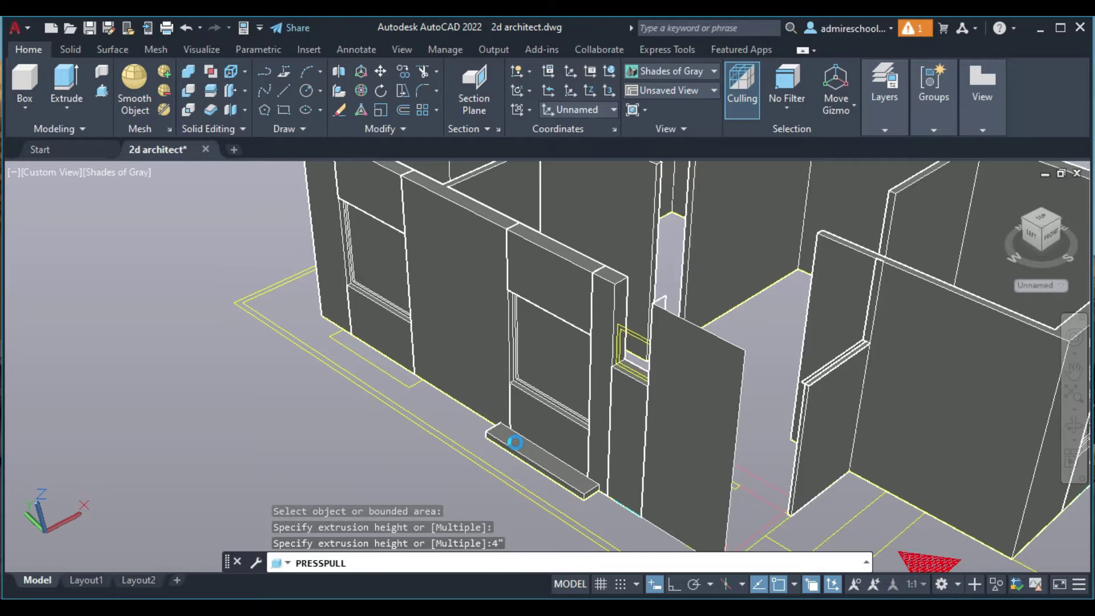
click(393, 368)
text(4)
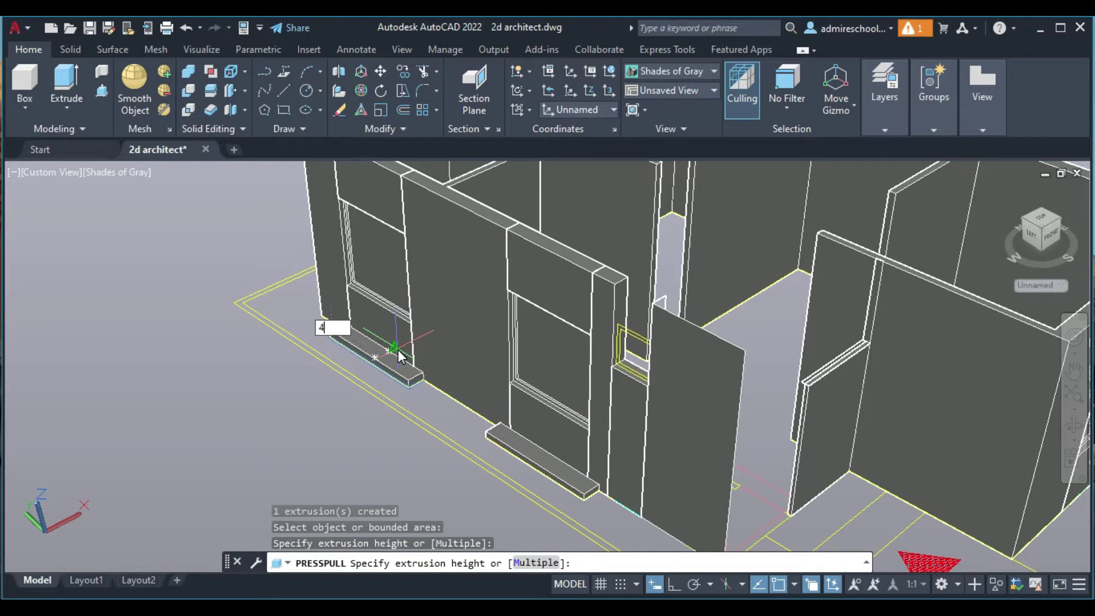
key(Return)
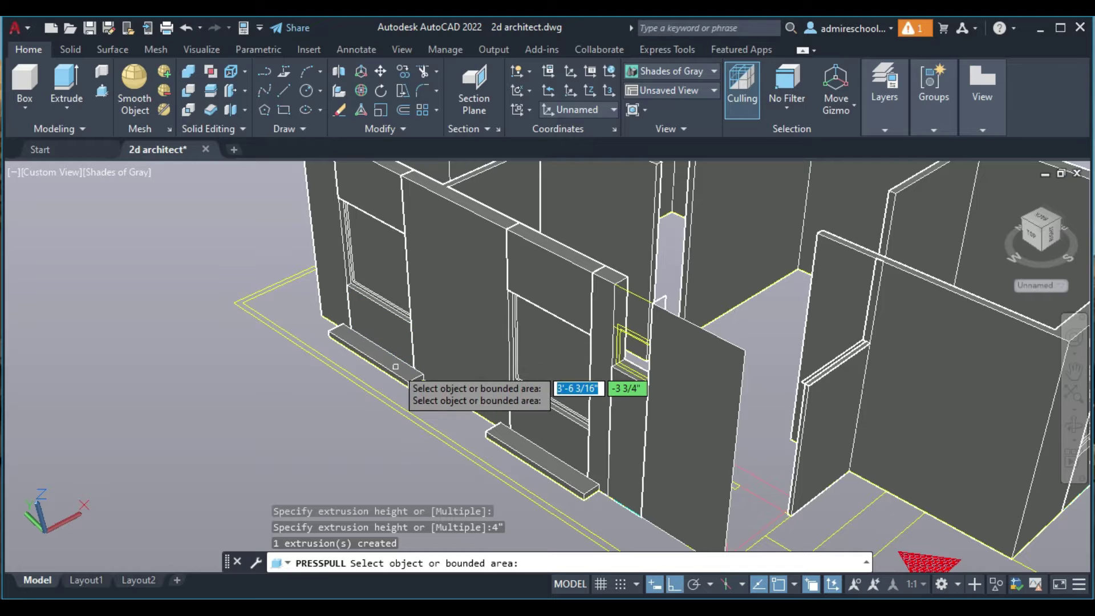
key(Return)
- Move both 4-inch strips straight up 8' to sit above the windows
click(394, 365)
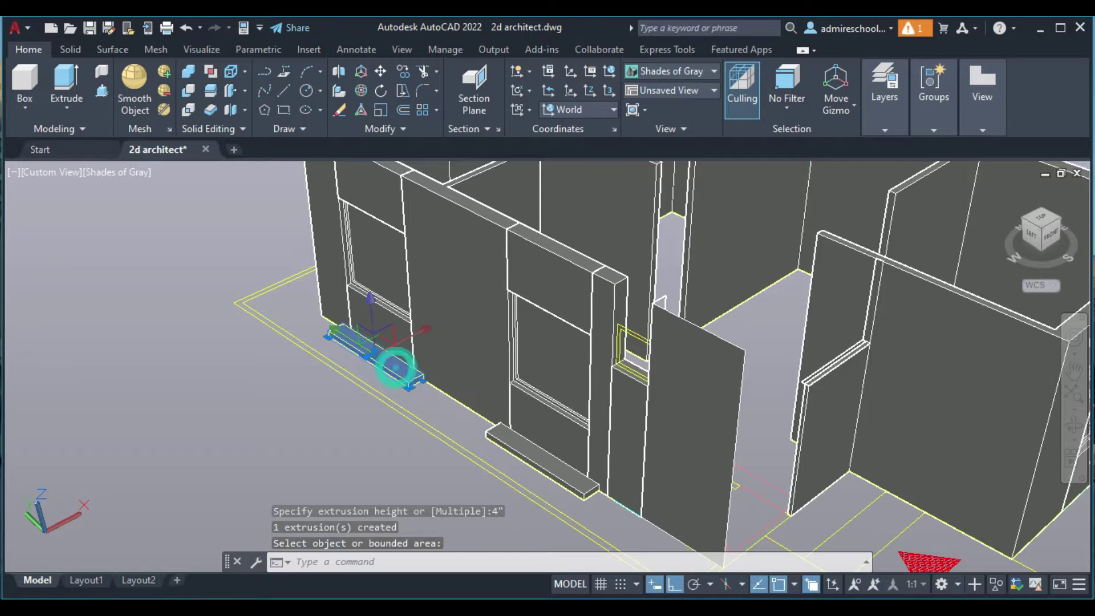
click(550, 465)
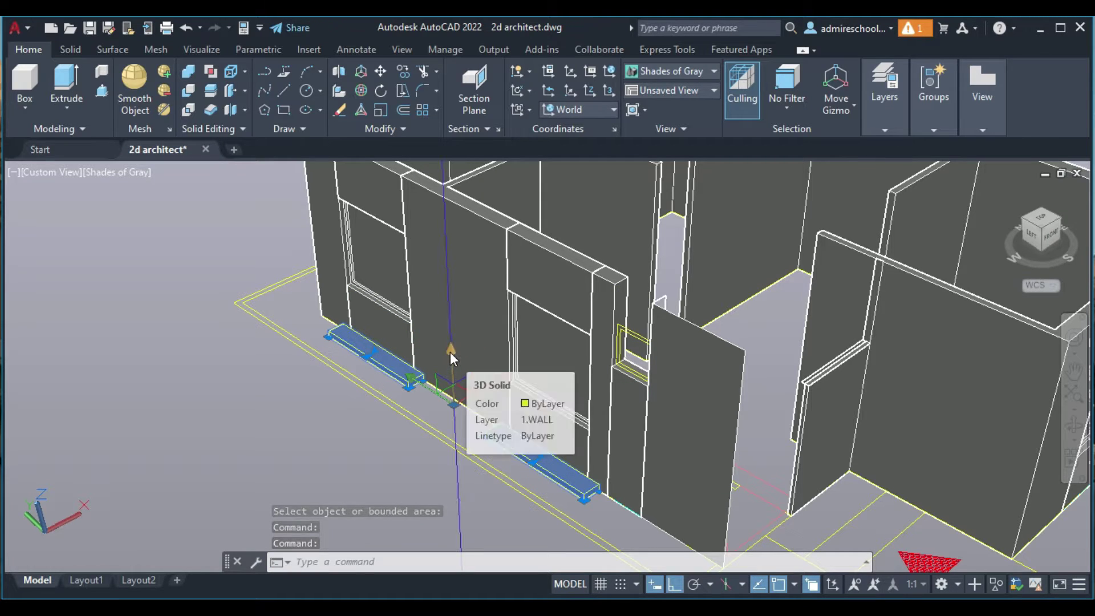
click(450, 352)
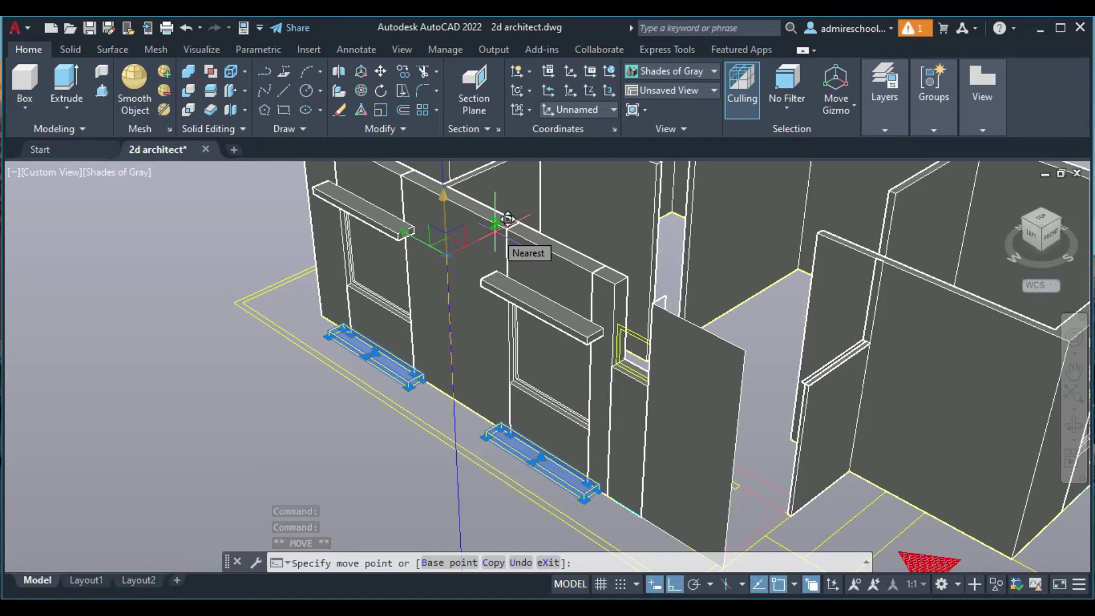
click(495, 231)
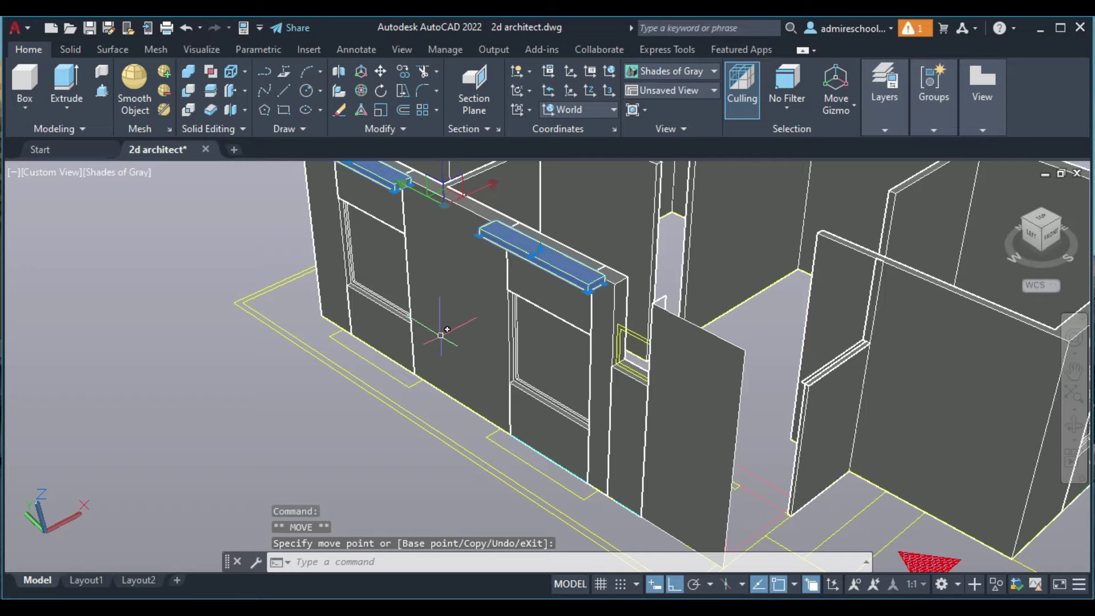
key(ctrl+z)
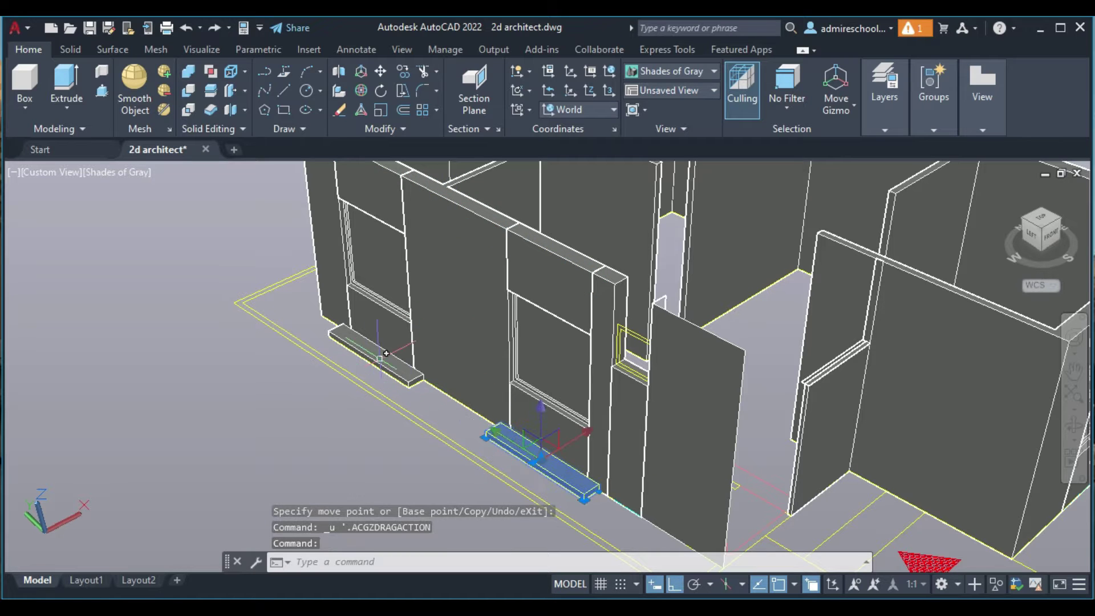
click(386, 353)
click(451, 351)
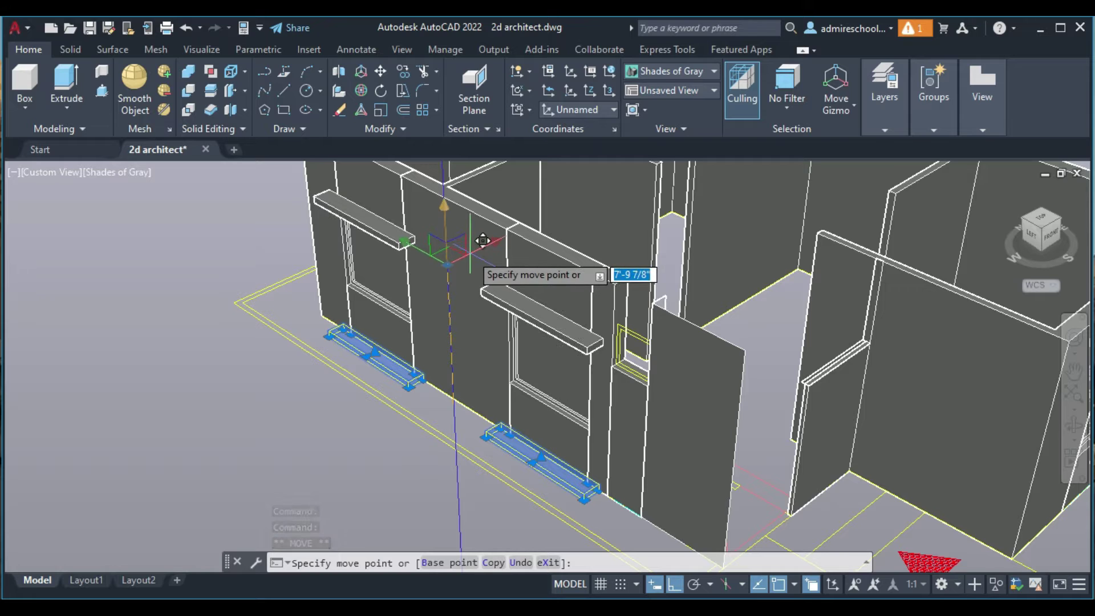
text(8')
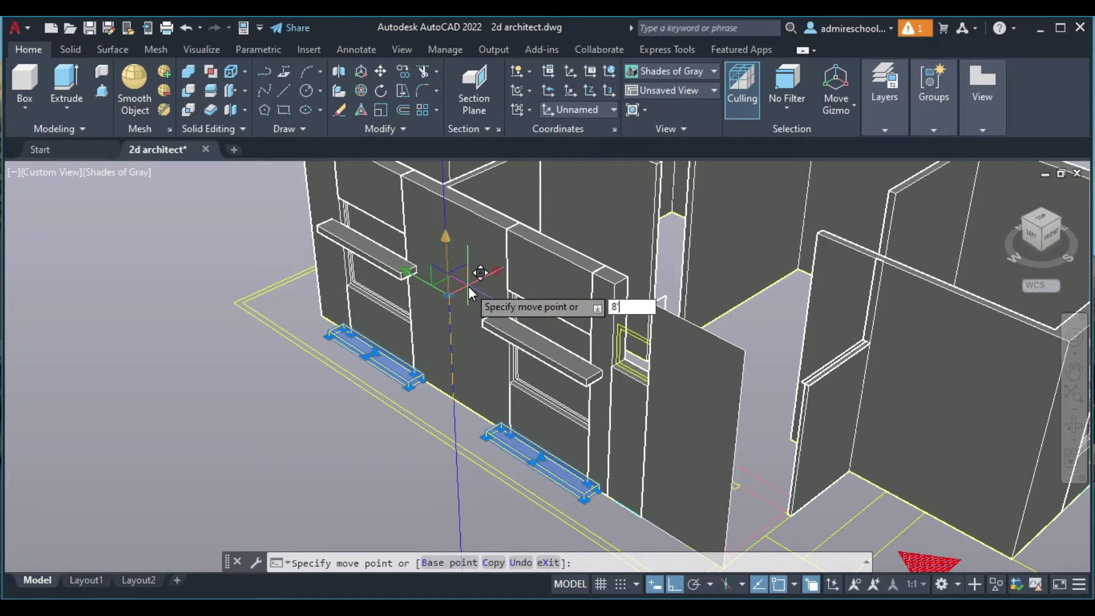
key(Return)
key(Escape)
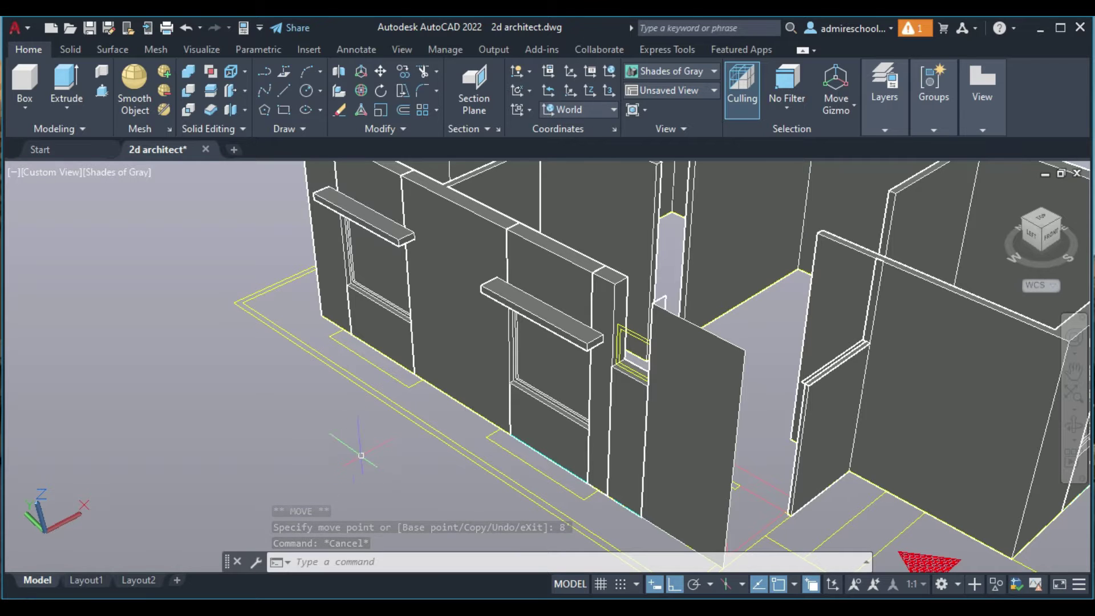
scroll(468, 308, down, 5)
scroll(502, 325, up, 2)
scroll(553, 365, up, 2)
scroll(637, 318, down, 3)
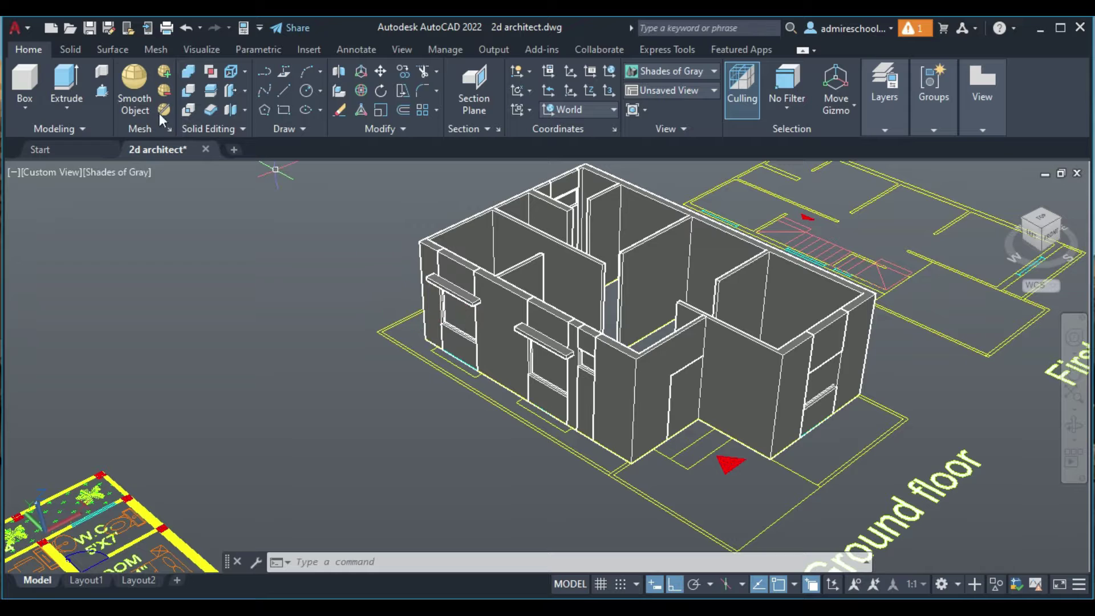
- Start a Union and pick the ground-floor wall solids, cycling to each 3D Solid
click(189, 72)
click(422, 246)
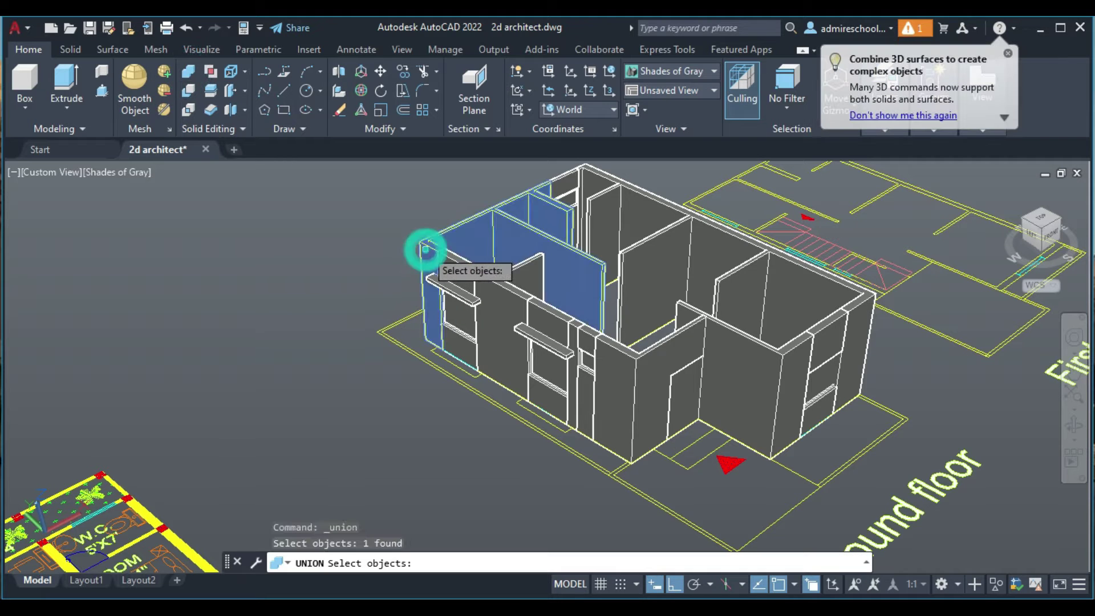
click(461, 257)
click(505, 321)
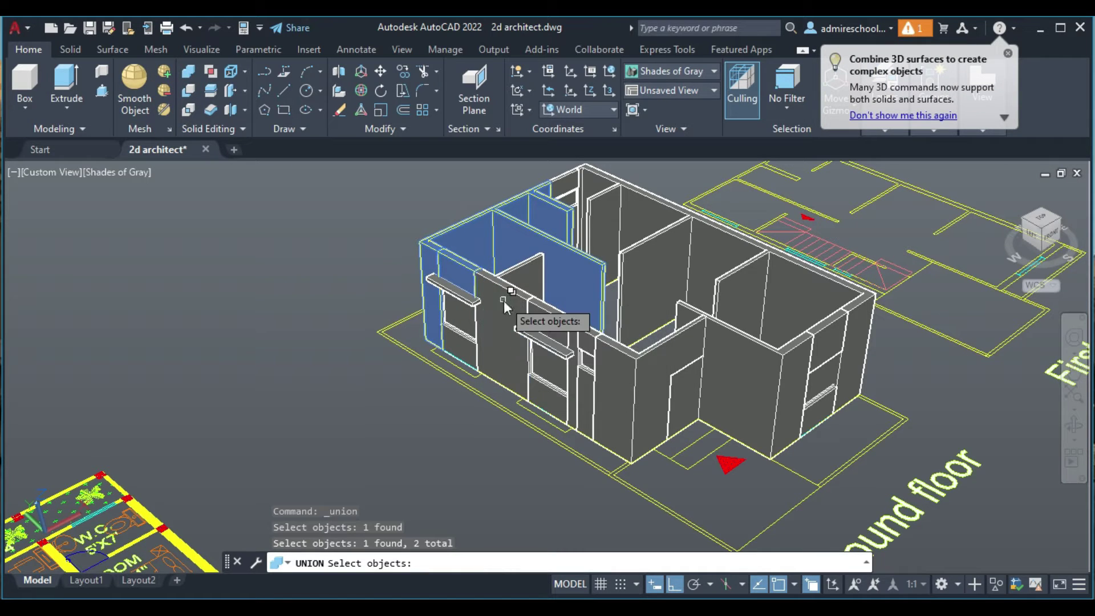
click(510, 296)
click(544, 368)
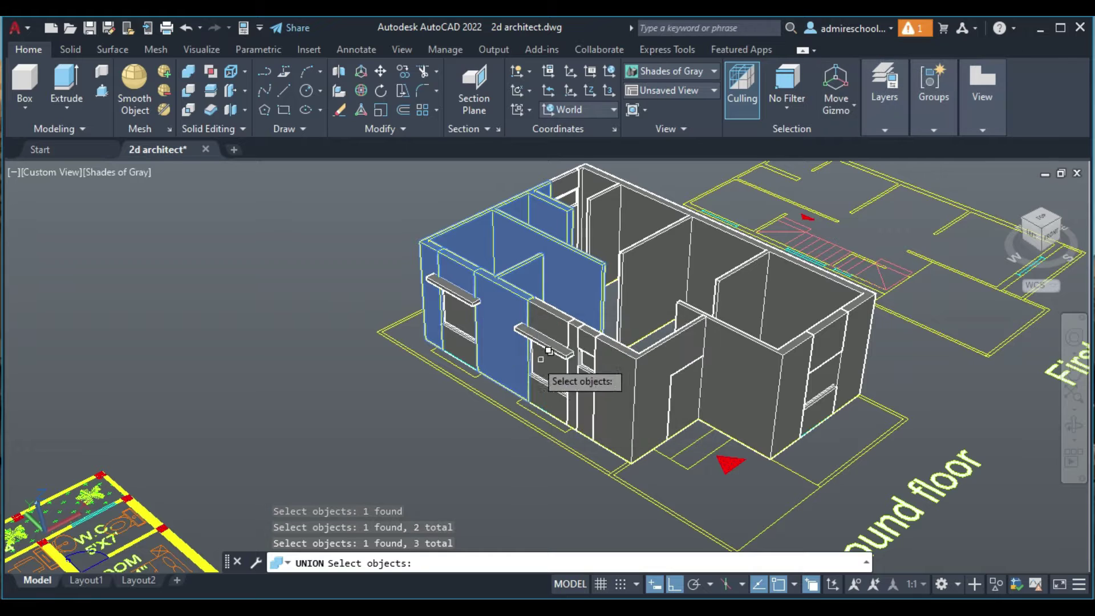
click(474, 357)
click(510, 417)
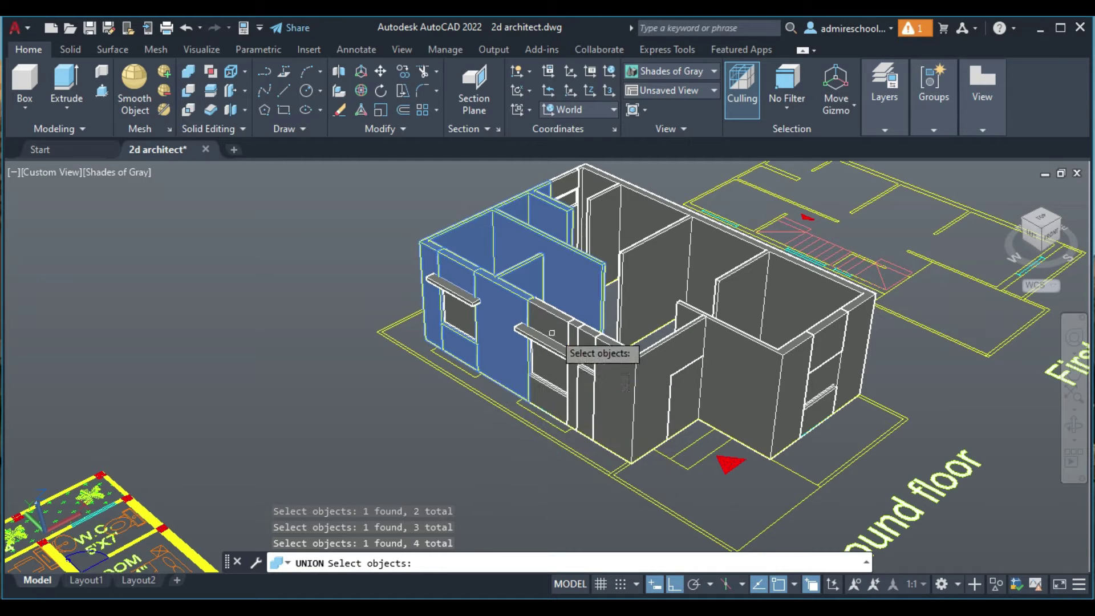
click(576, 353)
click(624, 386)
- Add both window lintels and the remaining front and corner walls to the union
click(471, 297)
click(522, 358)
click(535, 345)
click(579, 399)
click(579, 349)
click(613, 399)
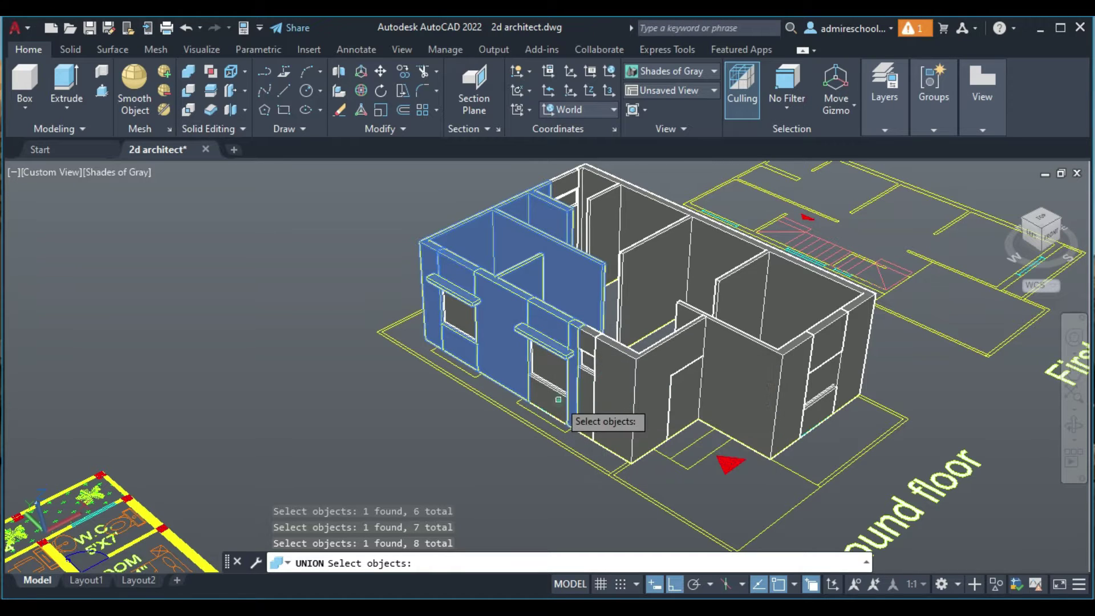
click(596, 422)
click(642, 468)
click(599, 362)
click(638, 399)
click(612, 363)
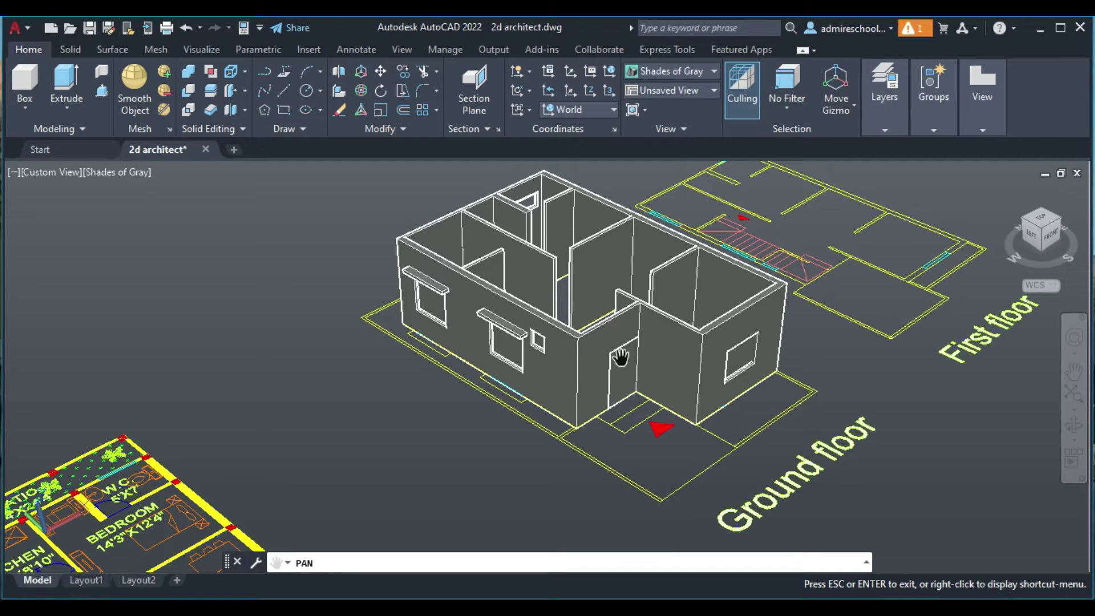
- Move the door solid from its bottom corner to a spot beside the house
key(Escape)
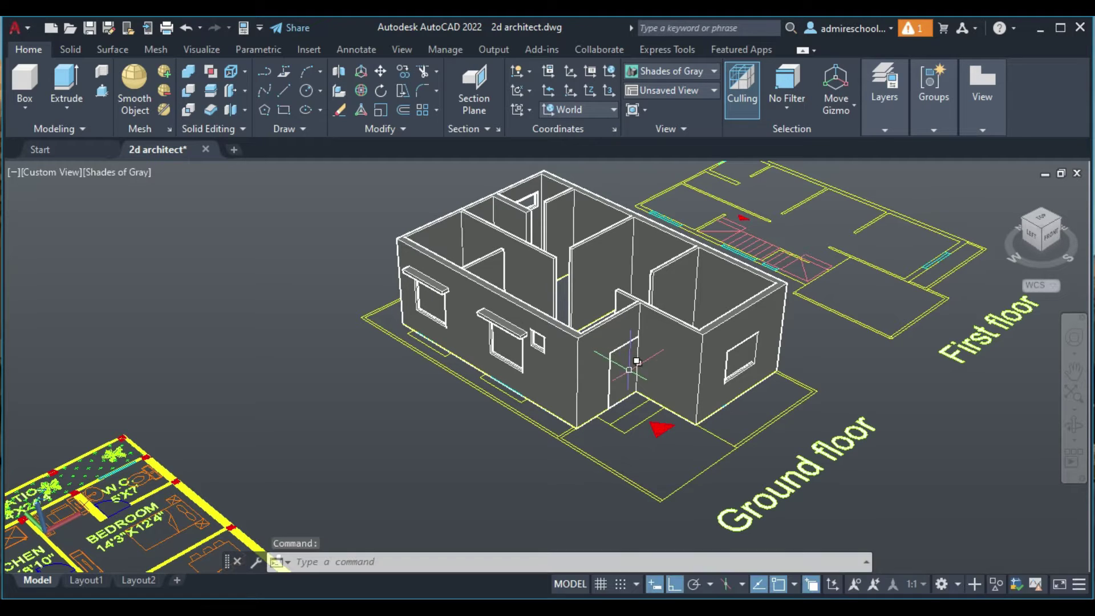
click(621, 362)
click(707, 431)
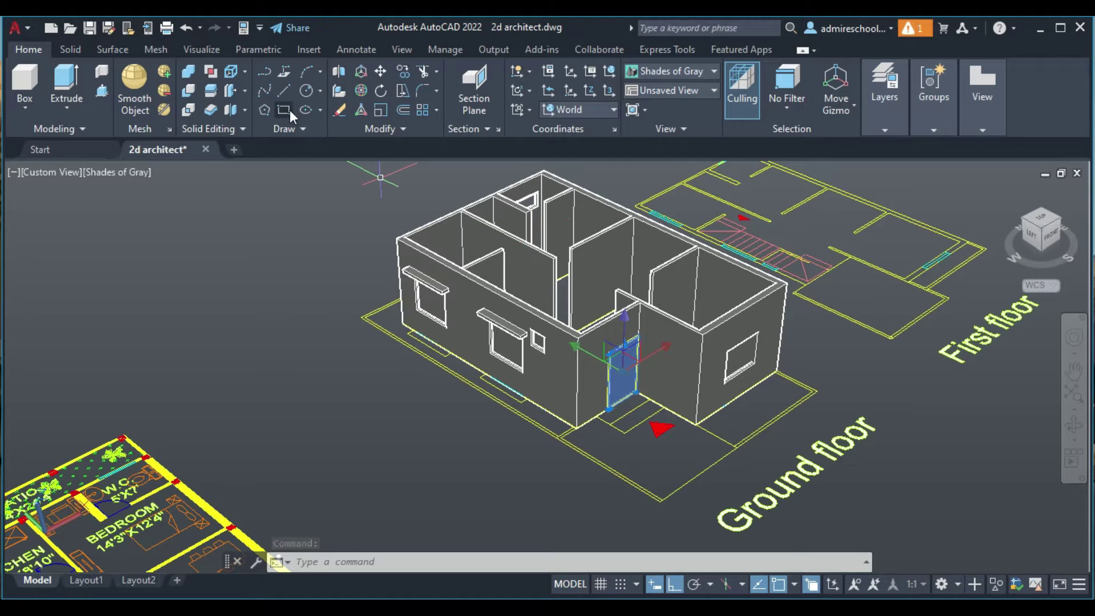
click(381, 70)
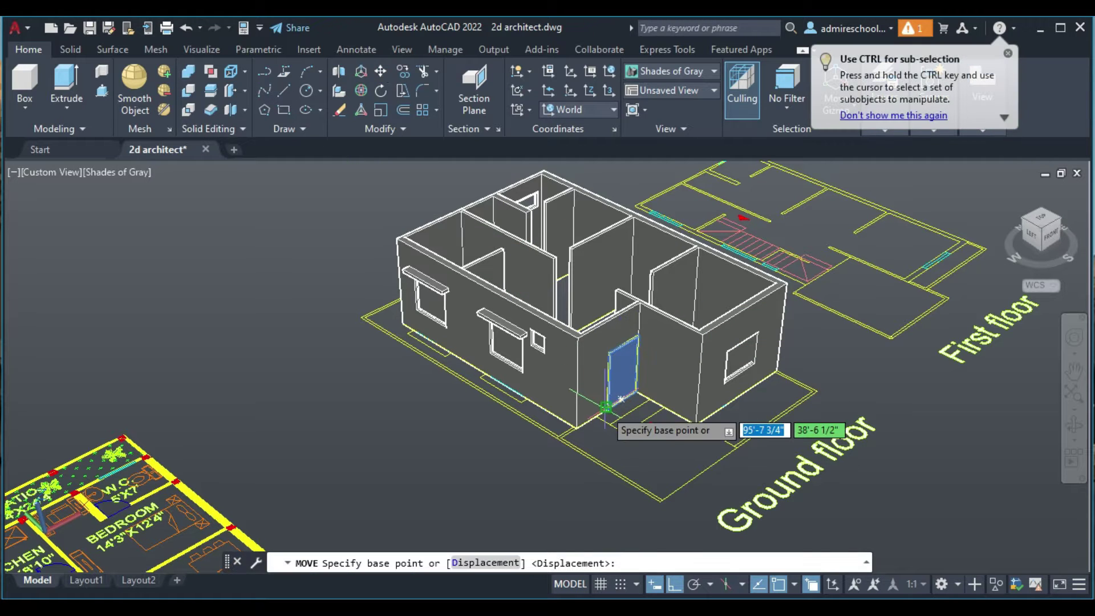
scroll(621, 400, up, 3)
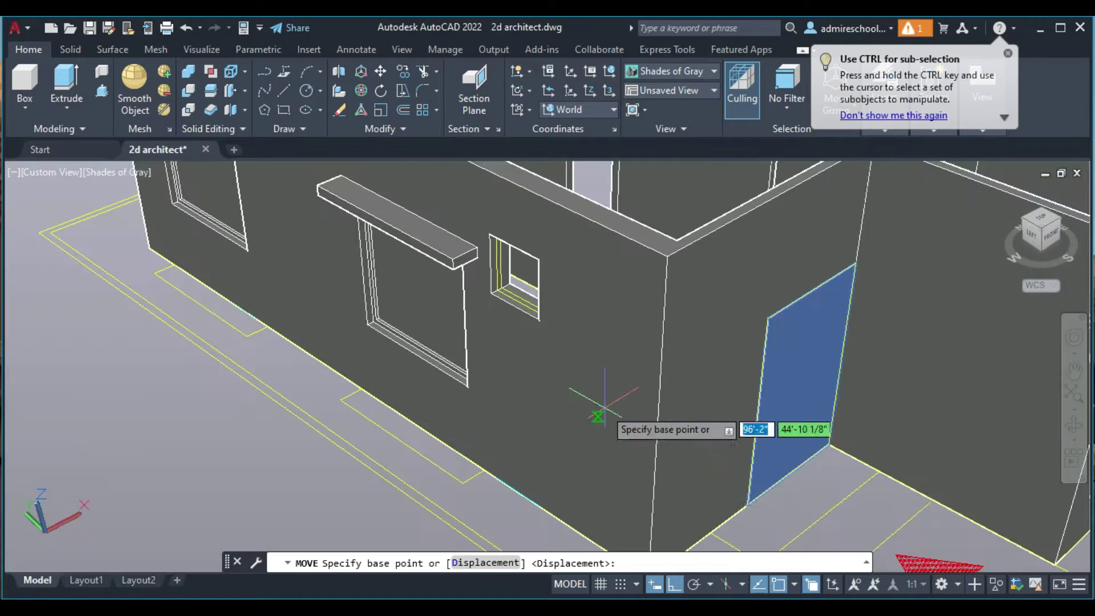
click(748, 507)
scroll(765, 493, down, 5)
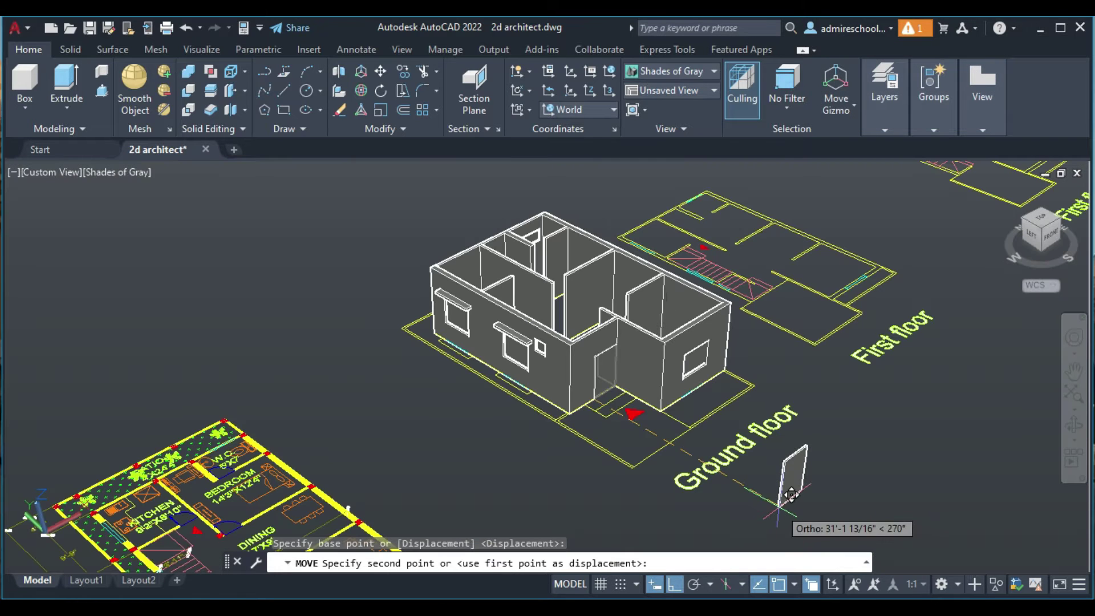
click(747, 456)
key(Escape)
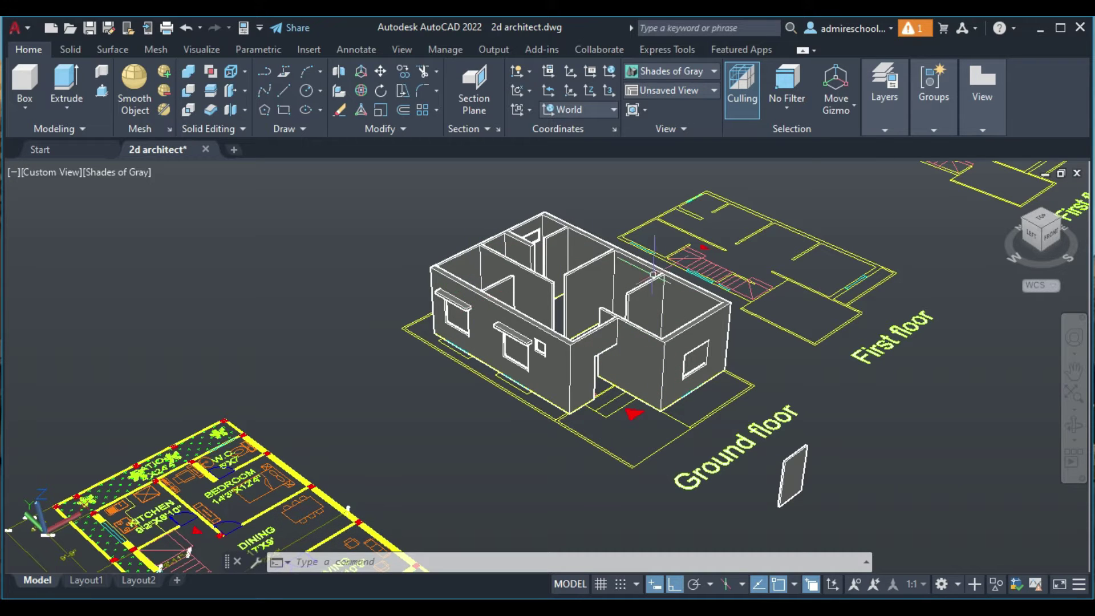
- Presspull the first floor outline into a 1' thick slab
scroll(597, 358, down, 2)
scroll(599, 357, down, 3)
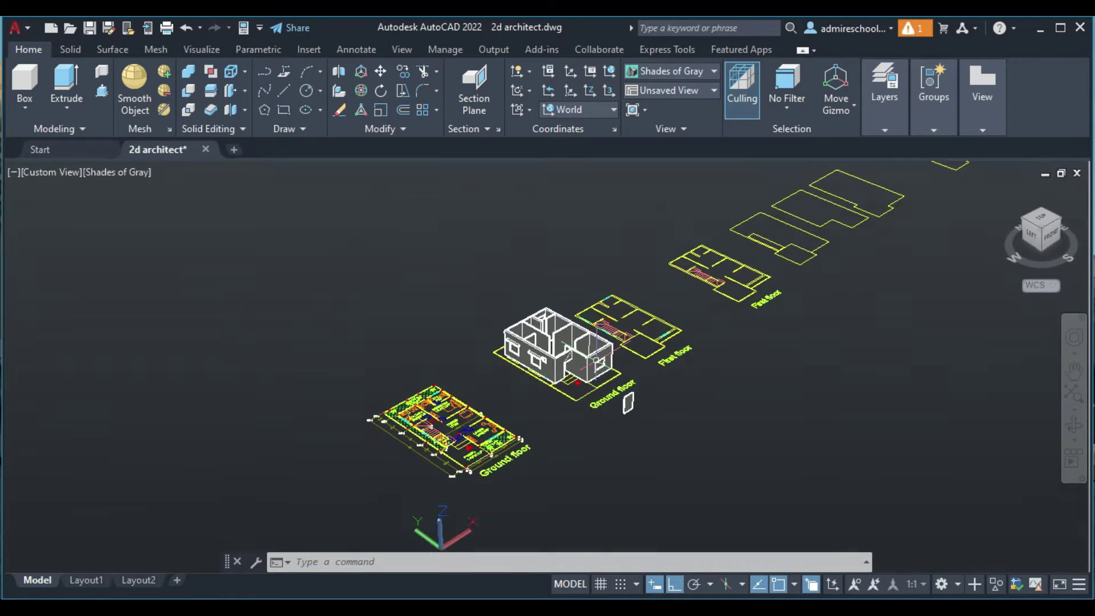
scroll(601, 356, down, 1)
scroll(768, 227, up, 1)
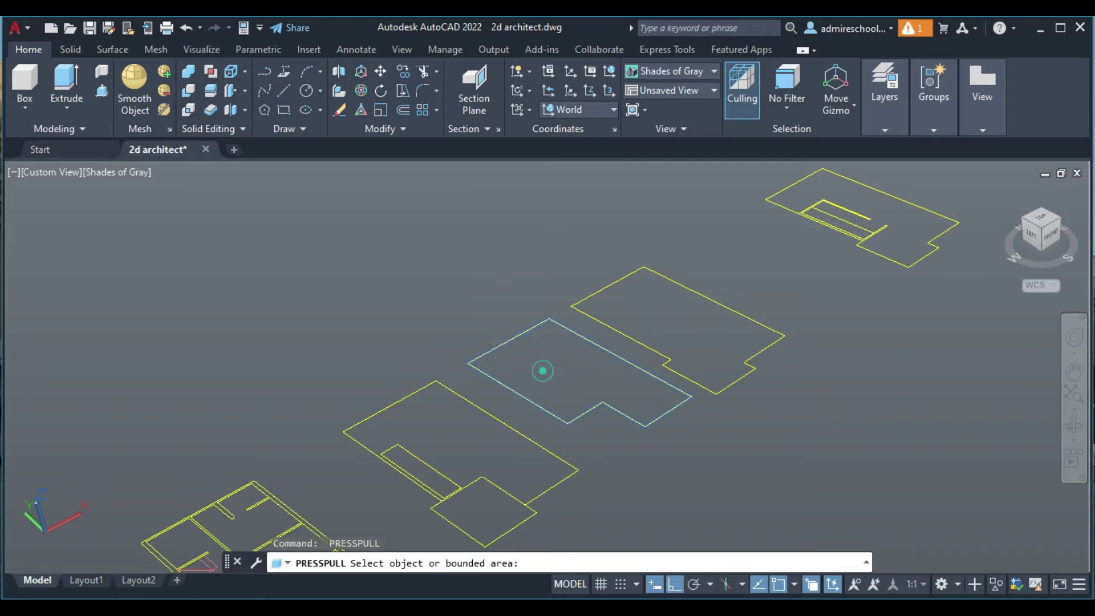
click(542, 370)
text(1)
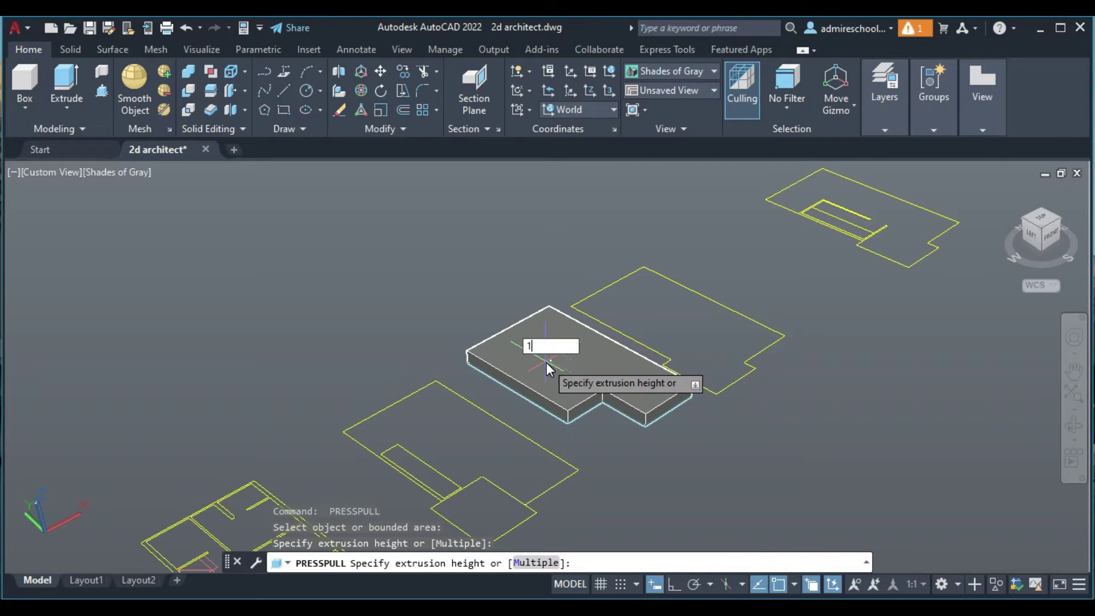
key(Return)
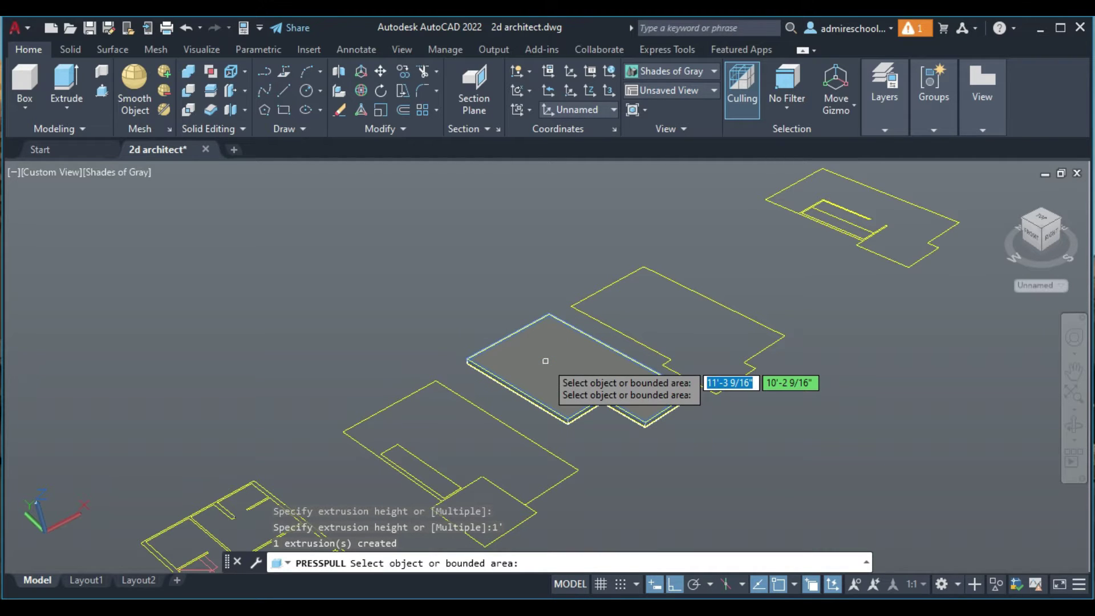
key(Return)
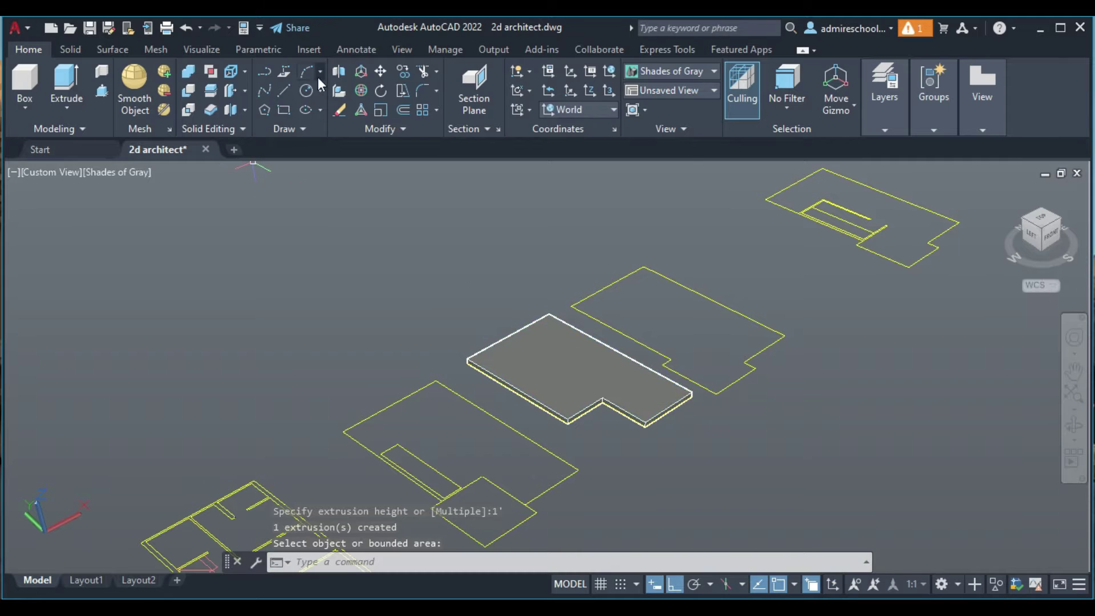
- Move the 1' slab away from the floor outlines
click(380, 71)
click(568, 385)
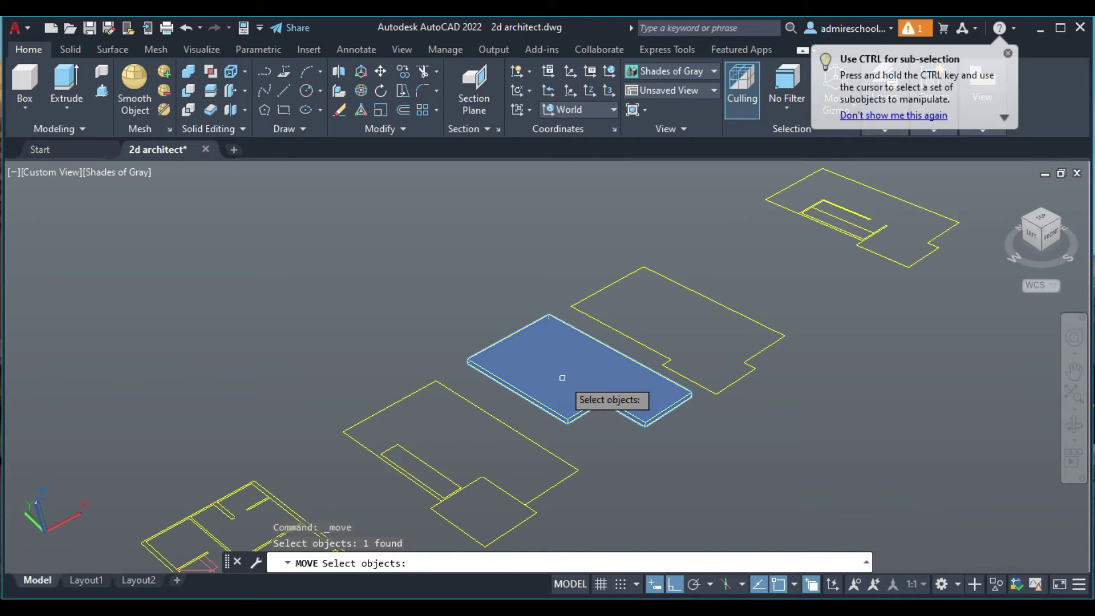
key(Return)
scroll(582, 459, up, 2)
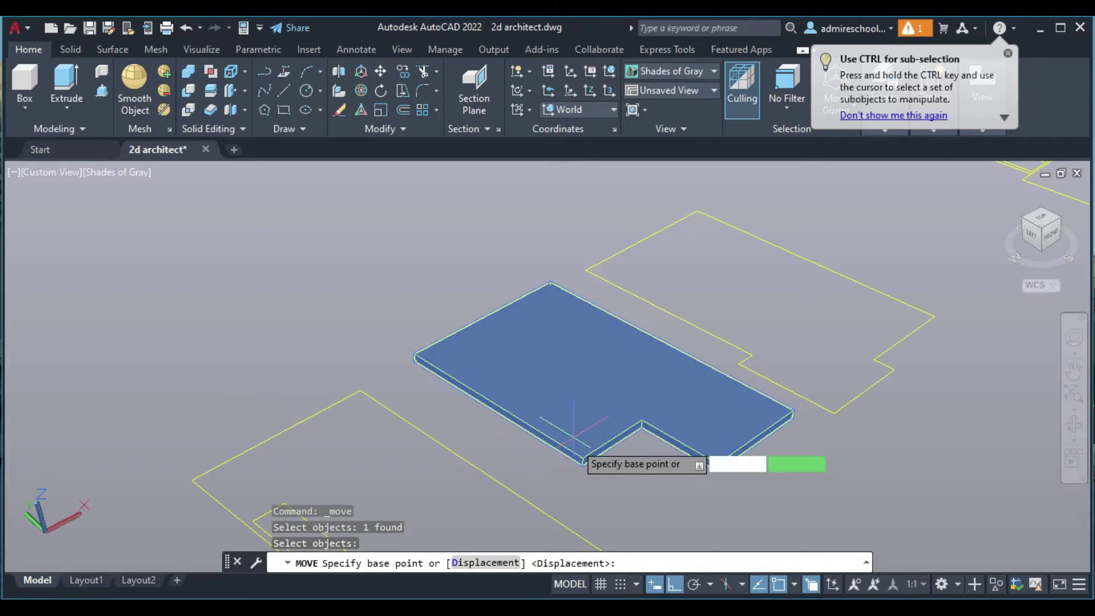
click(582, 461)
scroll(581, 461, down, 2)
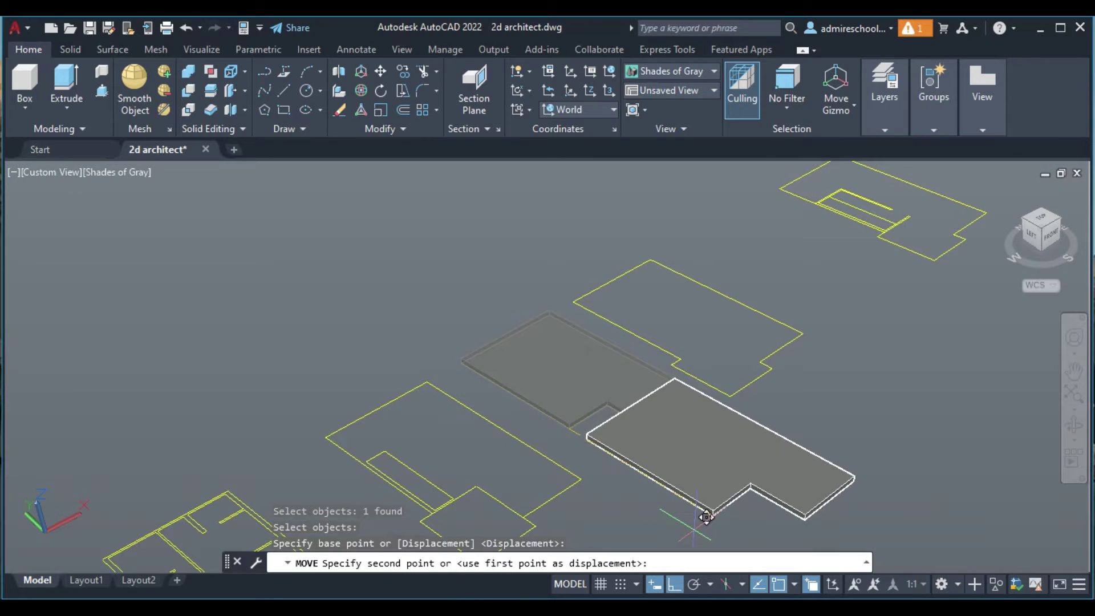
click(838, 535)
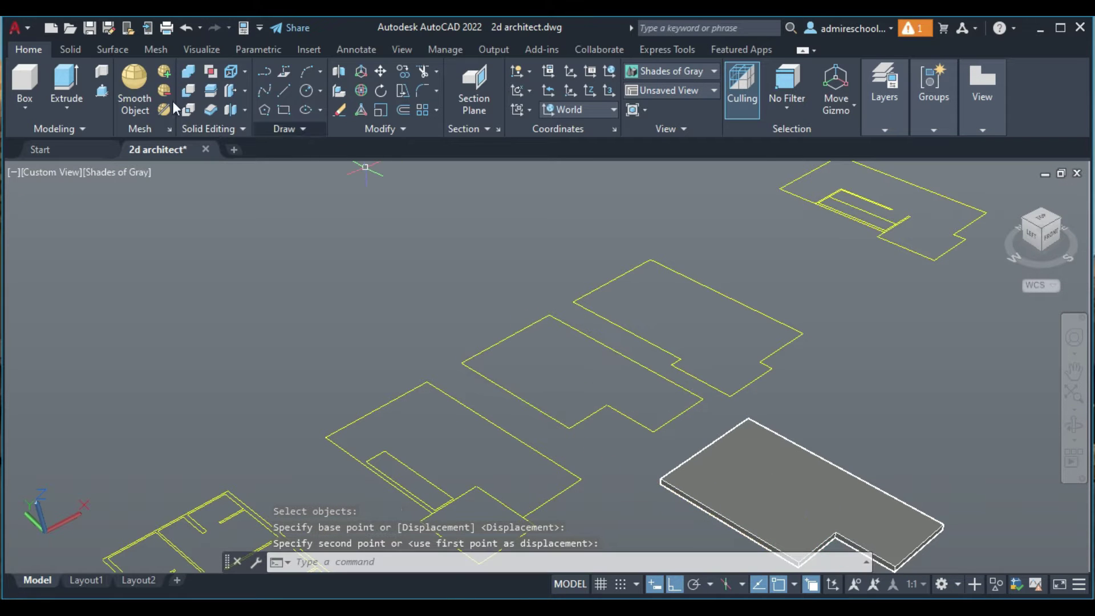
- Presspull the outline with the rectangular opening into a 6" slab
click(103, 90)
click(523, 375)
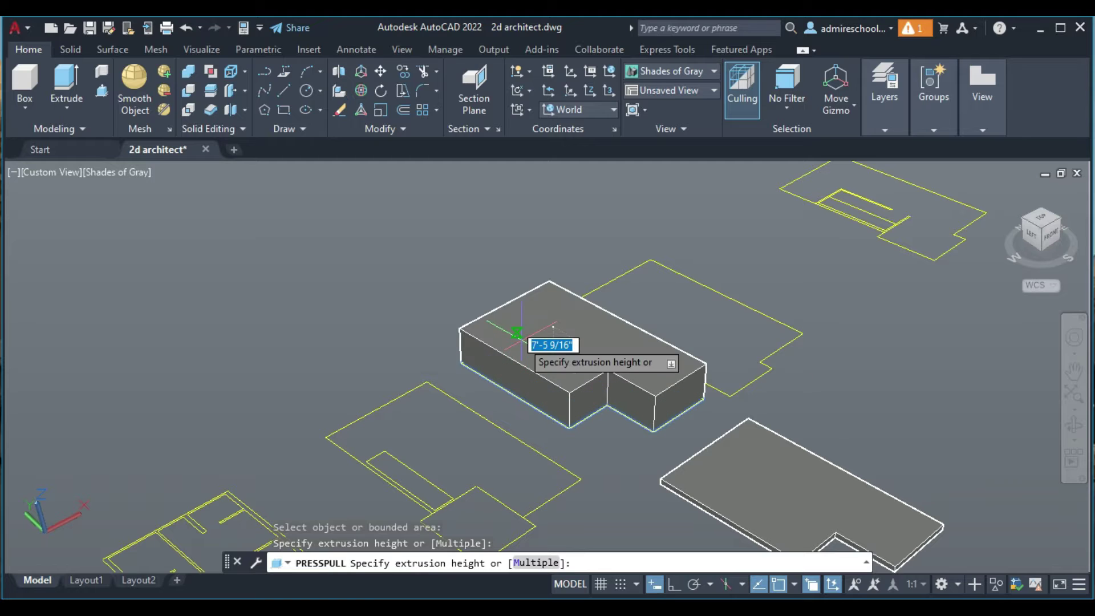
key(Escape)
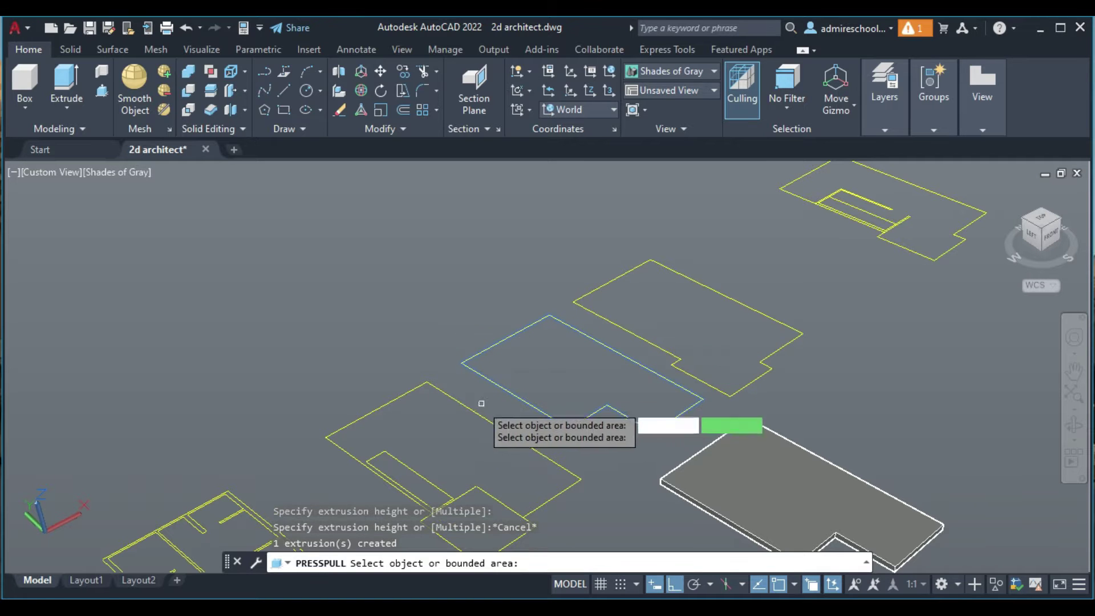
key(Escape)
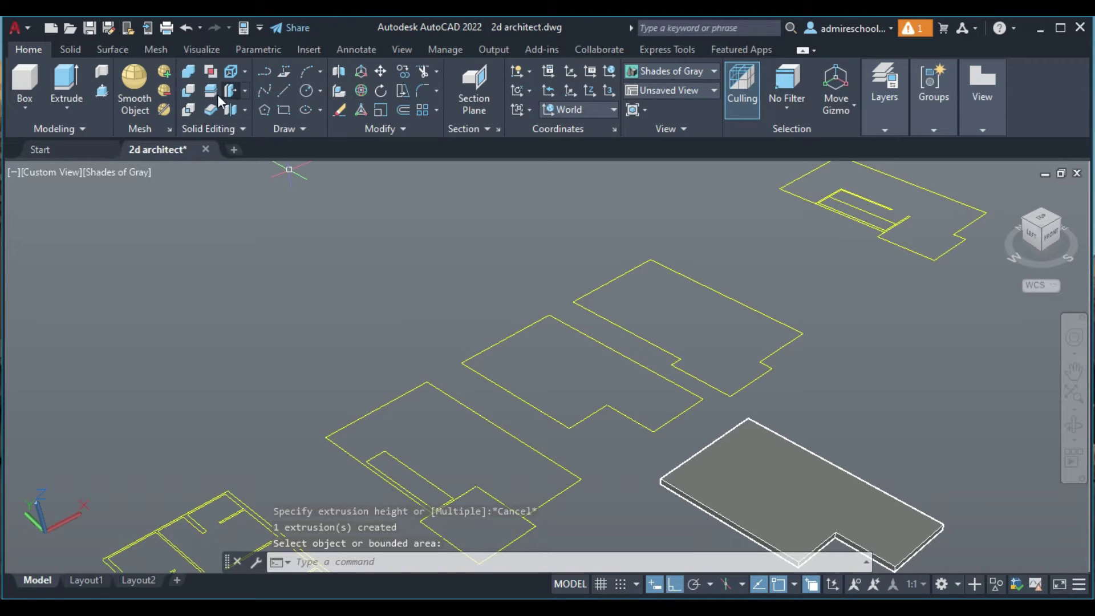
click(103, 91)
click(453, 462)
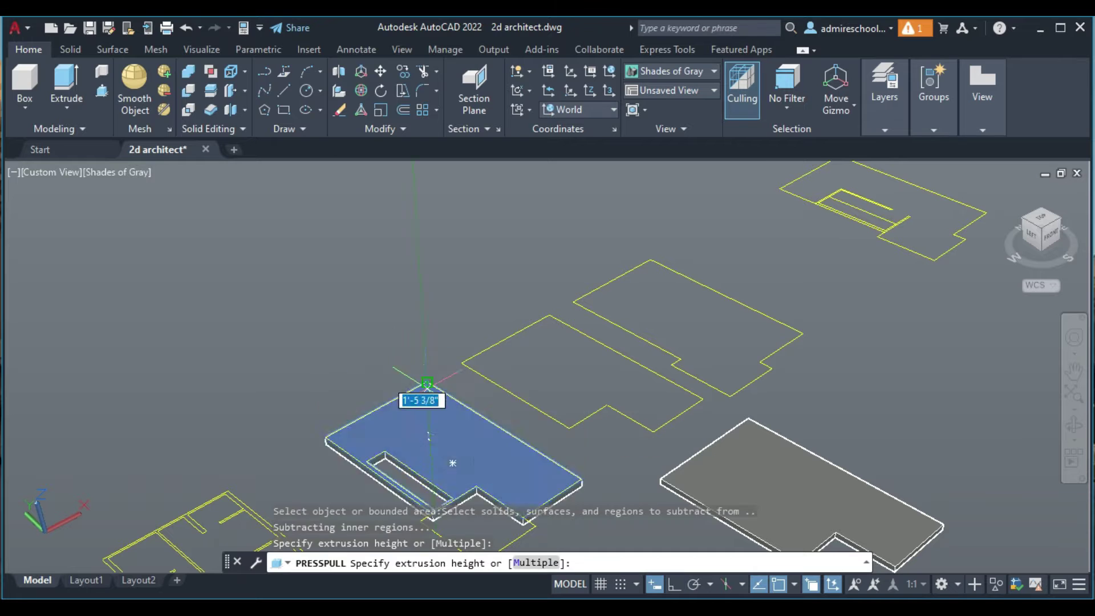
text(6)
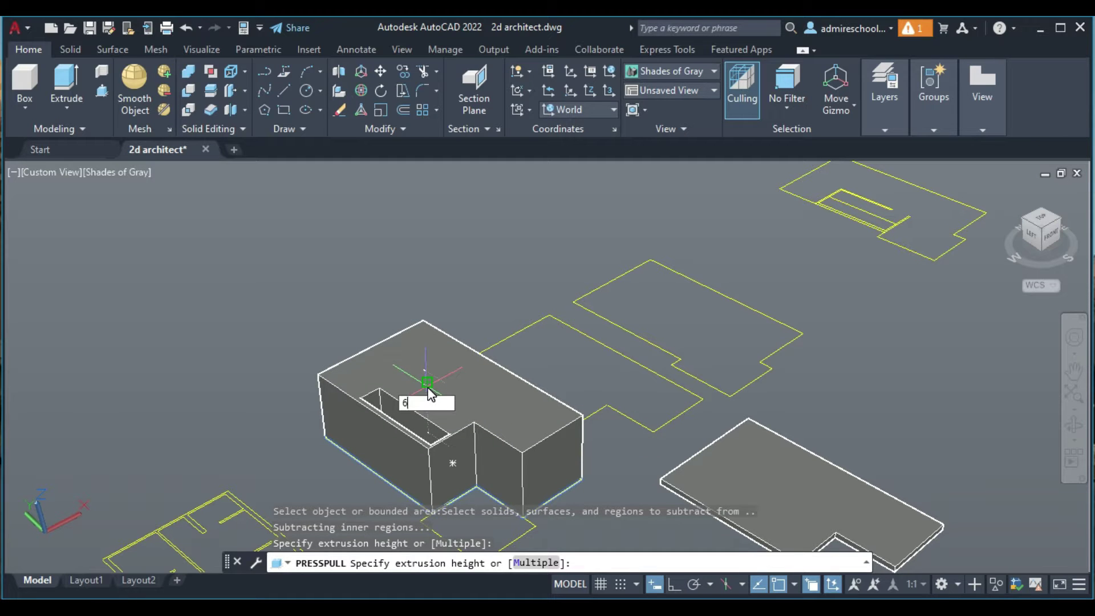
key(Return)
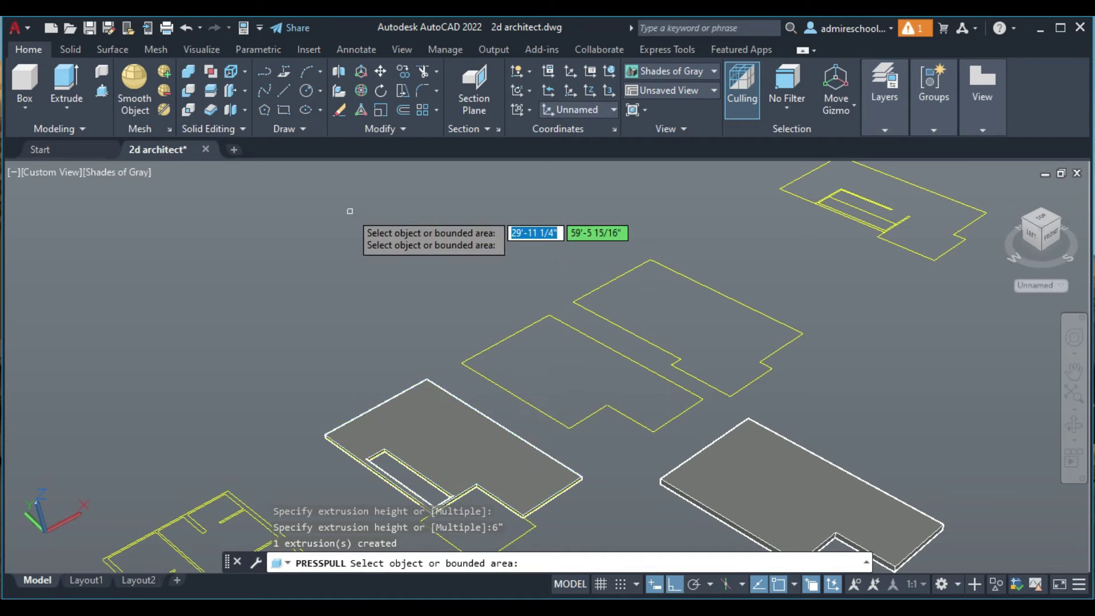
key(Return)
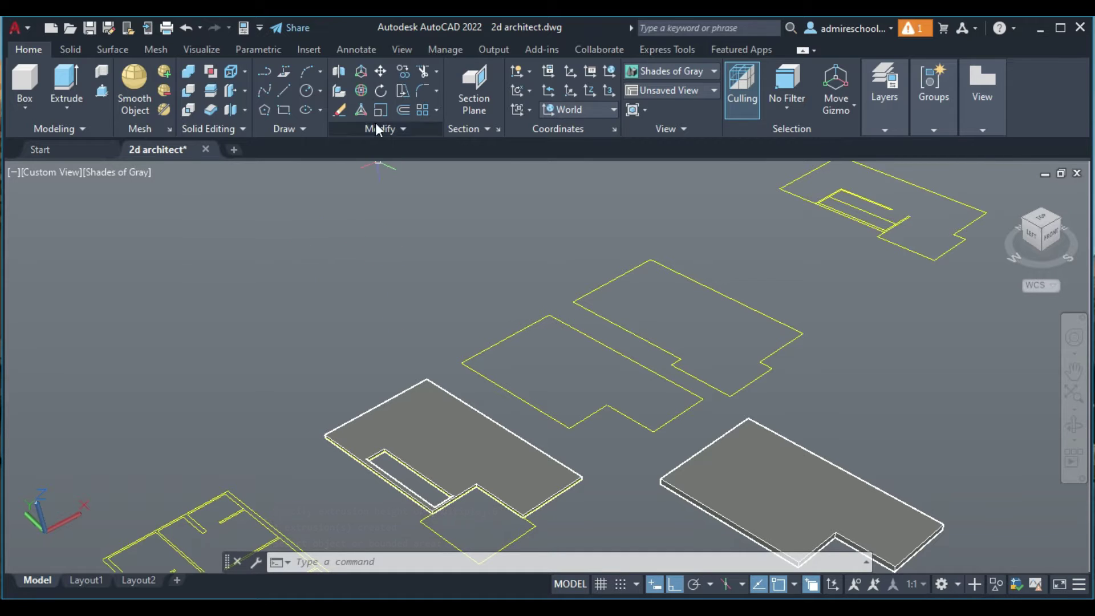
- Move the 6" slab with the opening, using its notch corner as base point
click(380, 71)
click(448, 443)
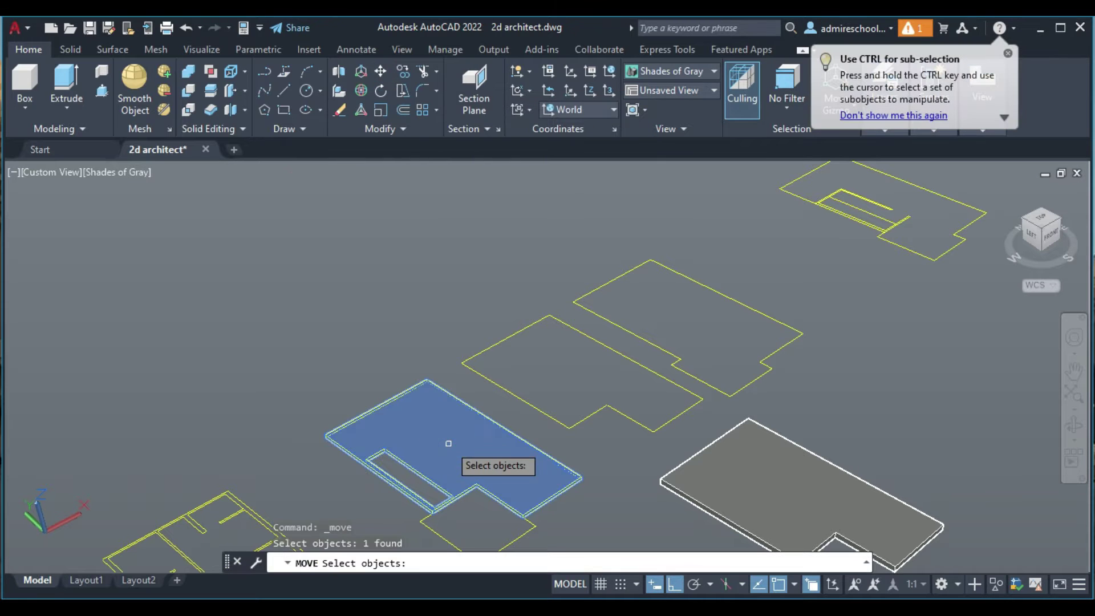
key(Return)
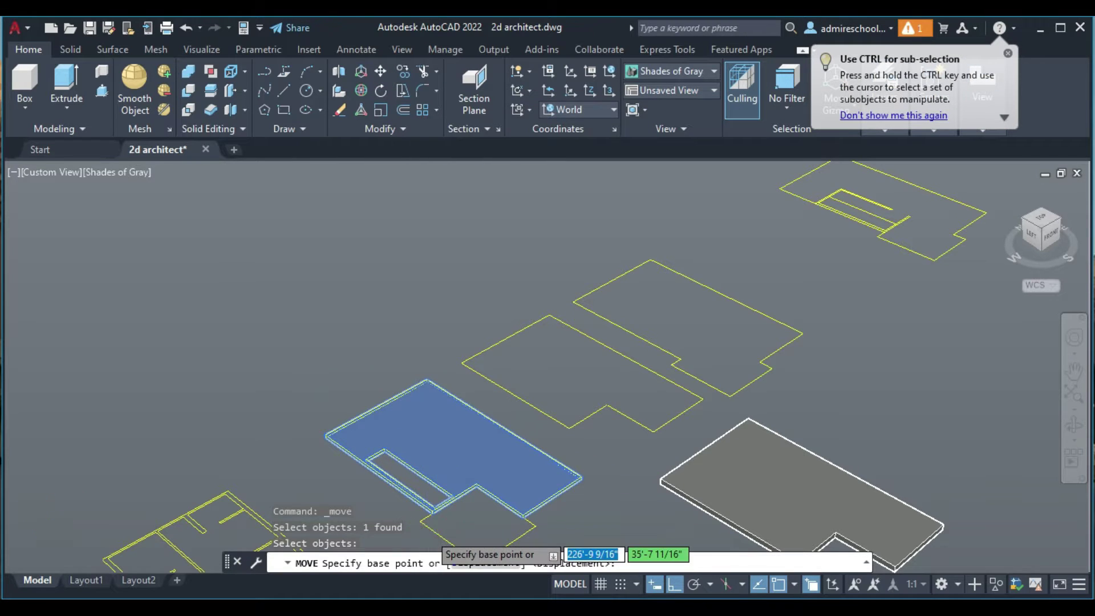
scroll(551, 368, up, 2)
click(1074, 372)
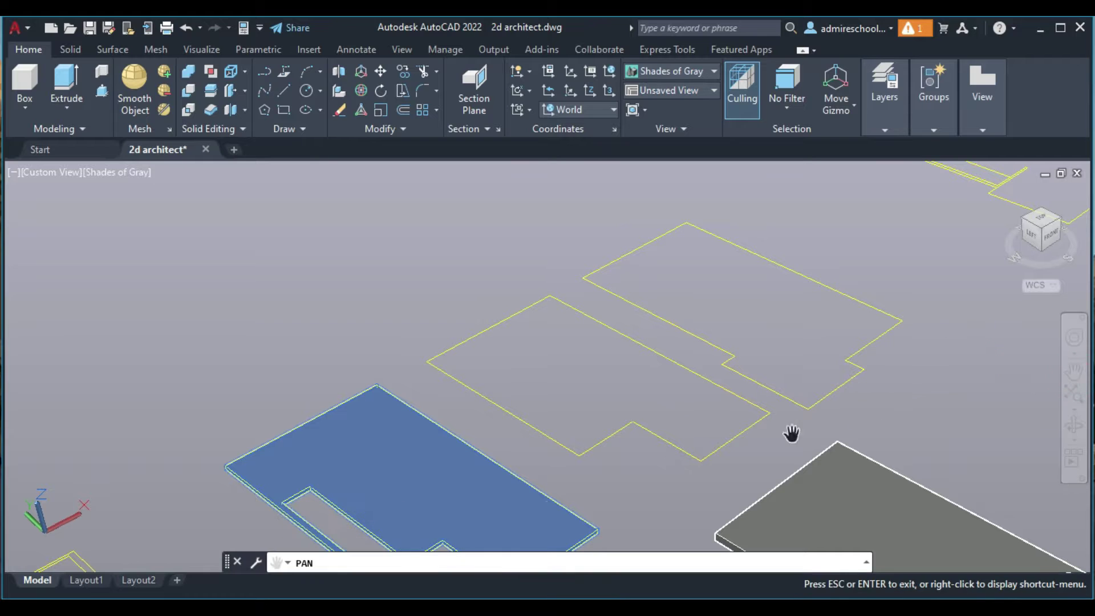
drag(474, 500, 535, 330)
scroll(450, 448, up, 2)
scroll(391, 455, up, 2)
scroll(405, 472, up, 1)
scroll(394, 475, up, 2)
scroll(377, 476, up, 1)
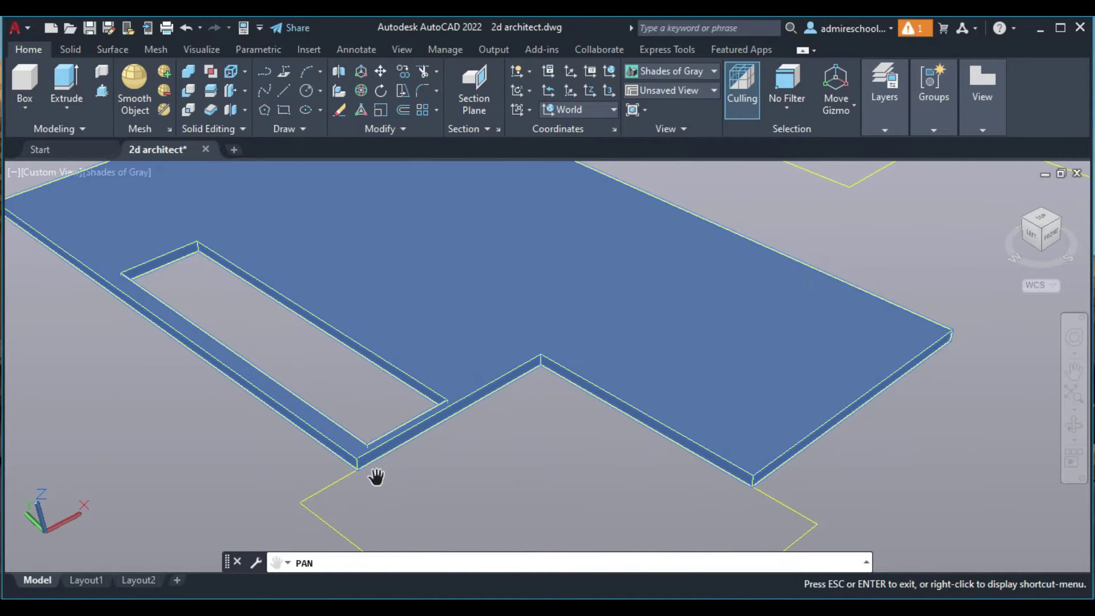
key(Escape)
click(358, 468)
- Place the 6" slab on top of the ground-floor house walls
scroll(360, 470, down, 2)
scroll(358, 470, down, 3)
scroll(348, 471, down, 1)
scroll(342, 472, up, 1)
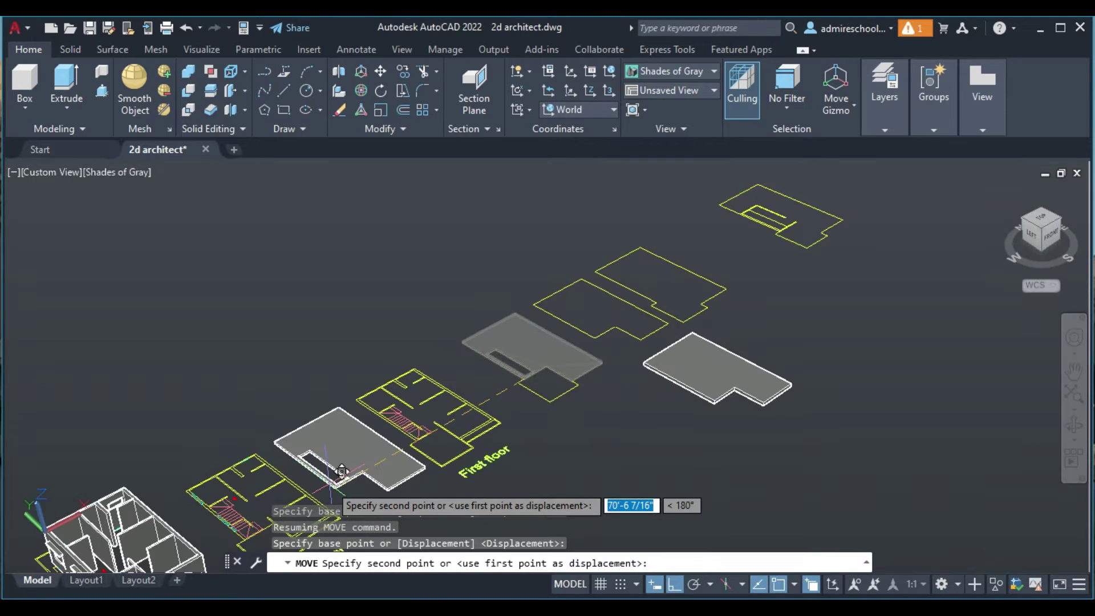
scroll(341, 472, down, 1)
scroll(565, 382, down, 1)
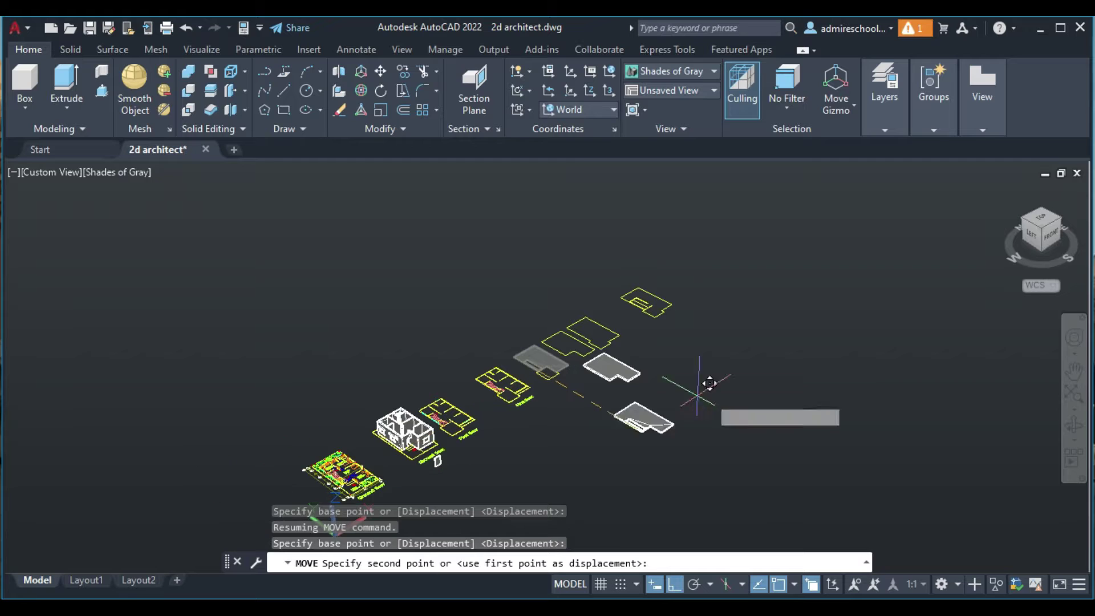
click(1073, 372)
scroll(385, 483, up, 2)
drag(316, 455, 565, 365)
scroll(571, 371, up, 2)
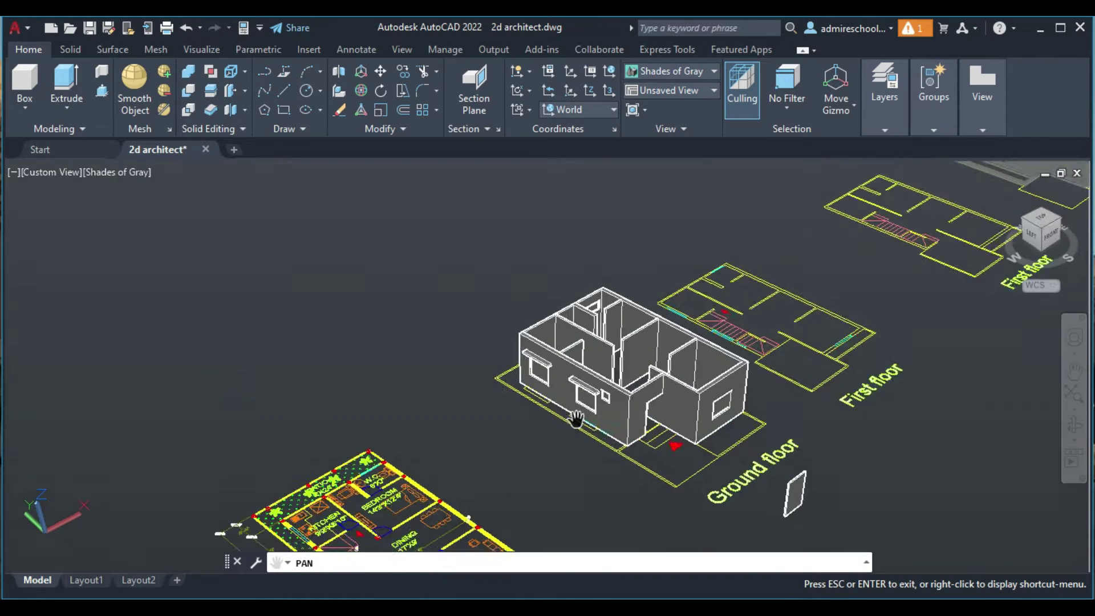
scroll(725, 488, up, 3)
scroll(725, 488, up, 1)
key(Escape)
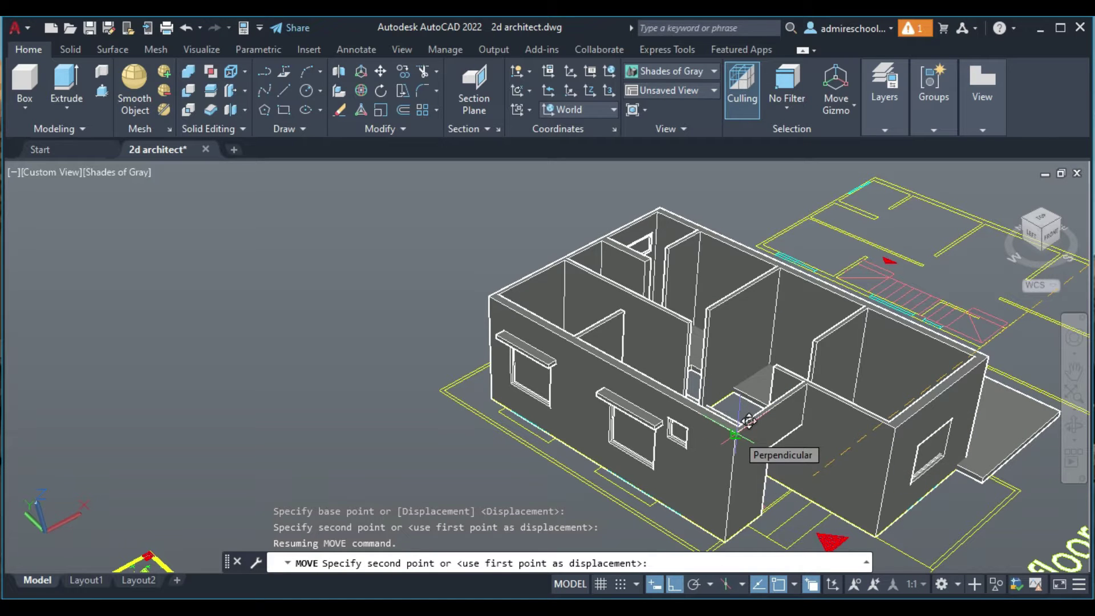
click(734, 435)
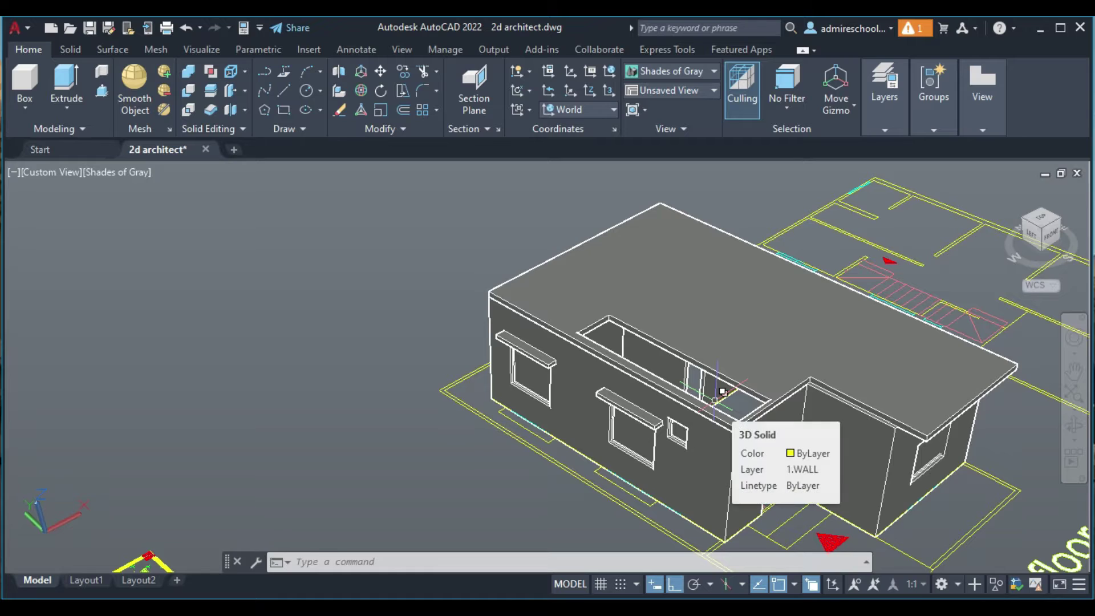
- Undo the slab placement so the walled house is open-topped again
scroll(722, 392, down, 3)
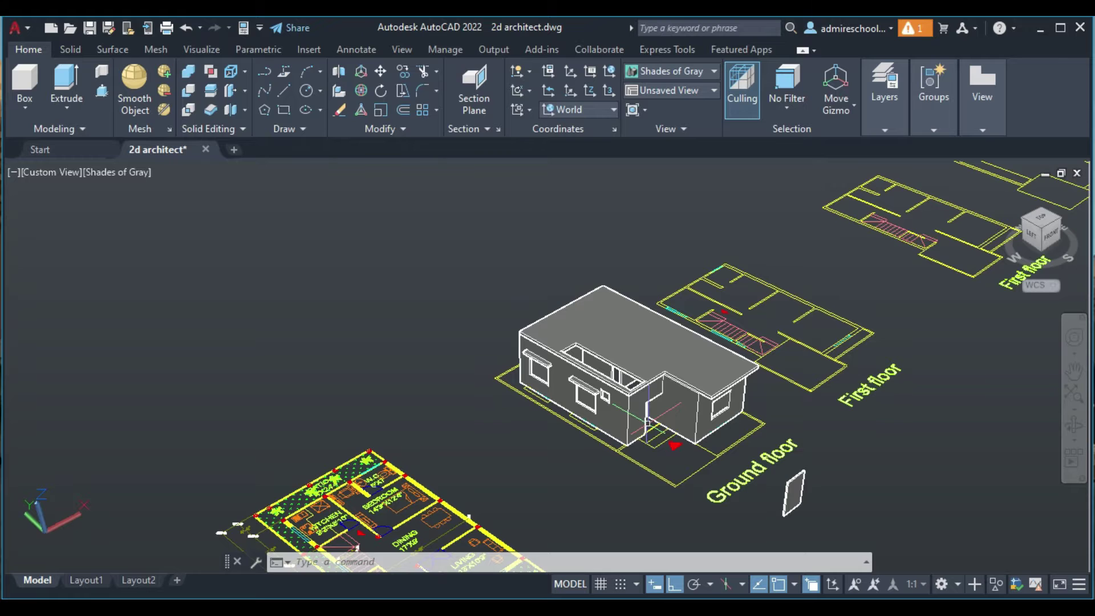
key(ctrl+z)
key(ctrl+z)
scroll(644, 420, down, 3)
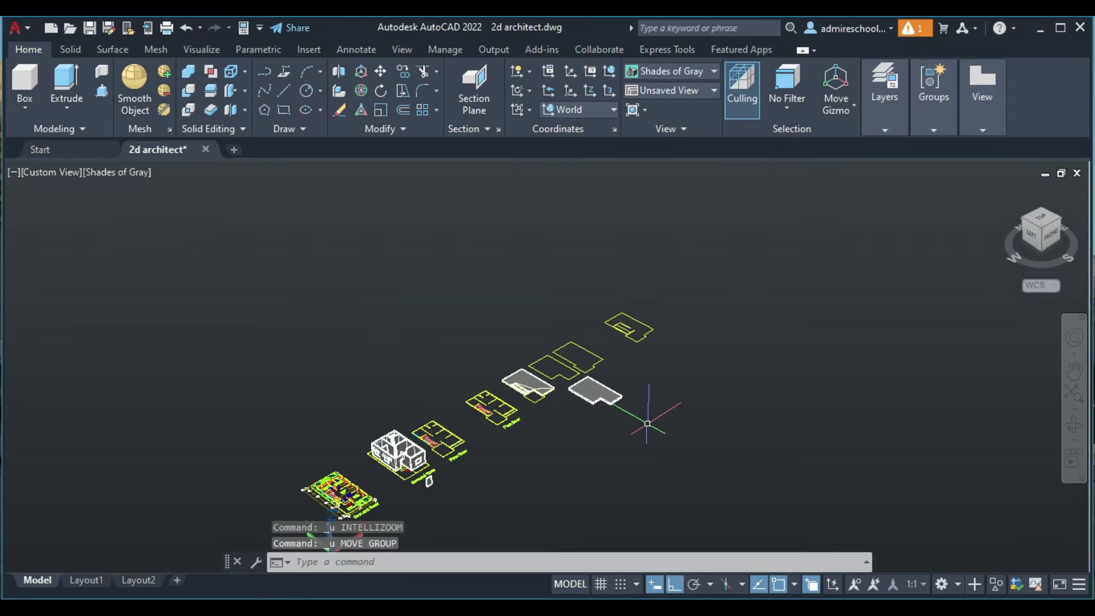
scroll(403, 483, up, 2)
scroll(403, 484, down, 1)
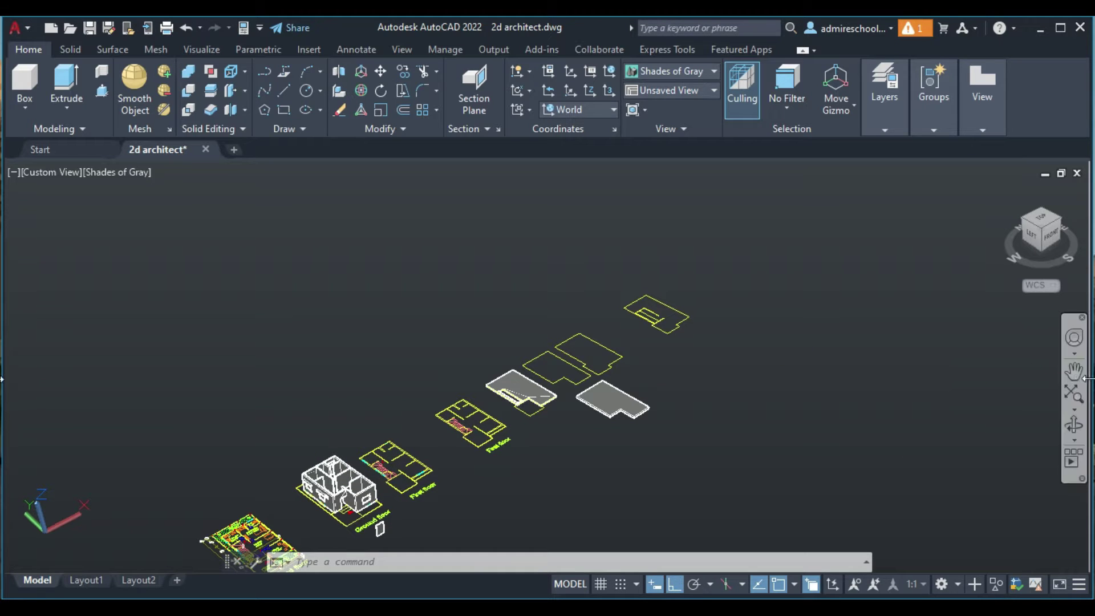
click(1074, 370)
- Start a Move and pick the ground-floor wall solids and left window frames
drag(414, 445, 576, 360)
scroll(531, 395, up, 2)
scroll(532, 396, up, 3)
scroll(531, 395, up, 1)
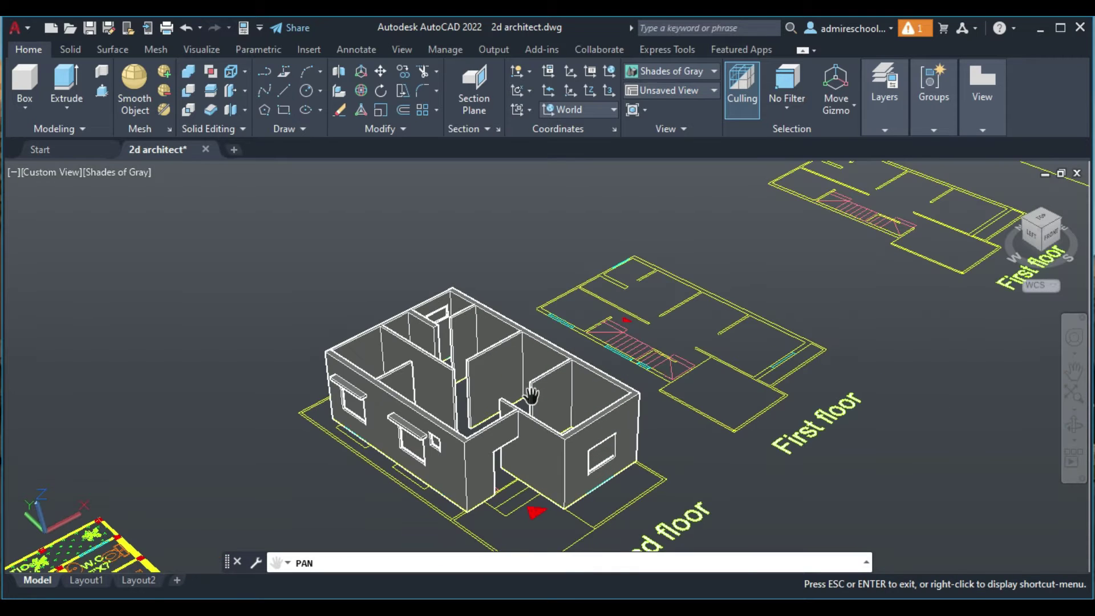
key(Escape)
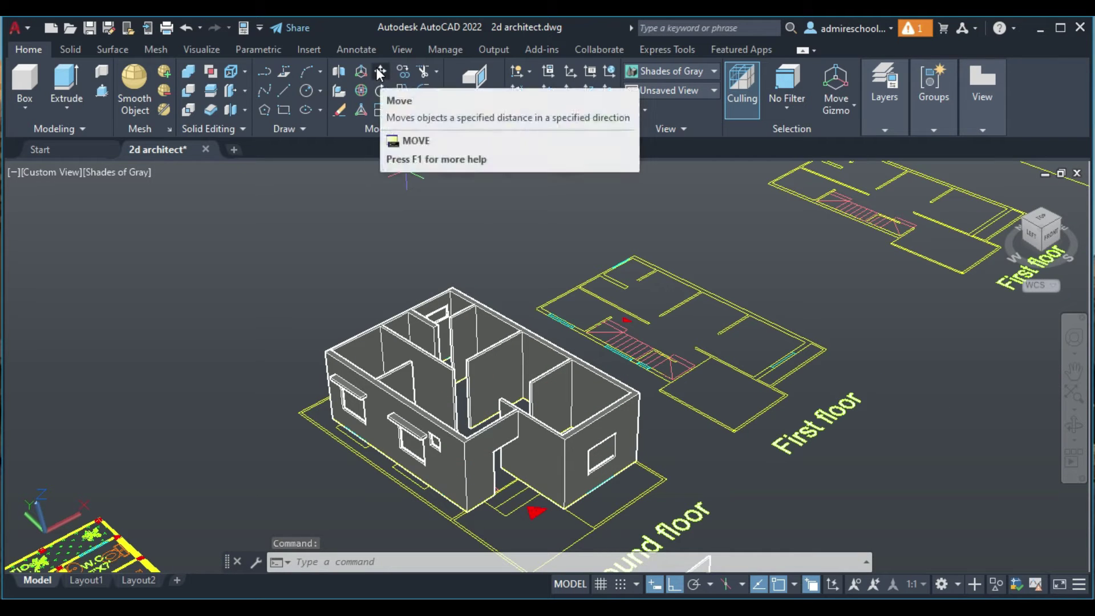
click(379, 71)
click(474, 443)
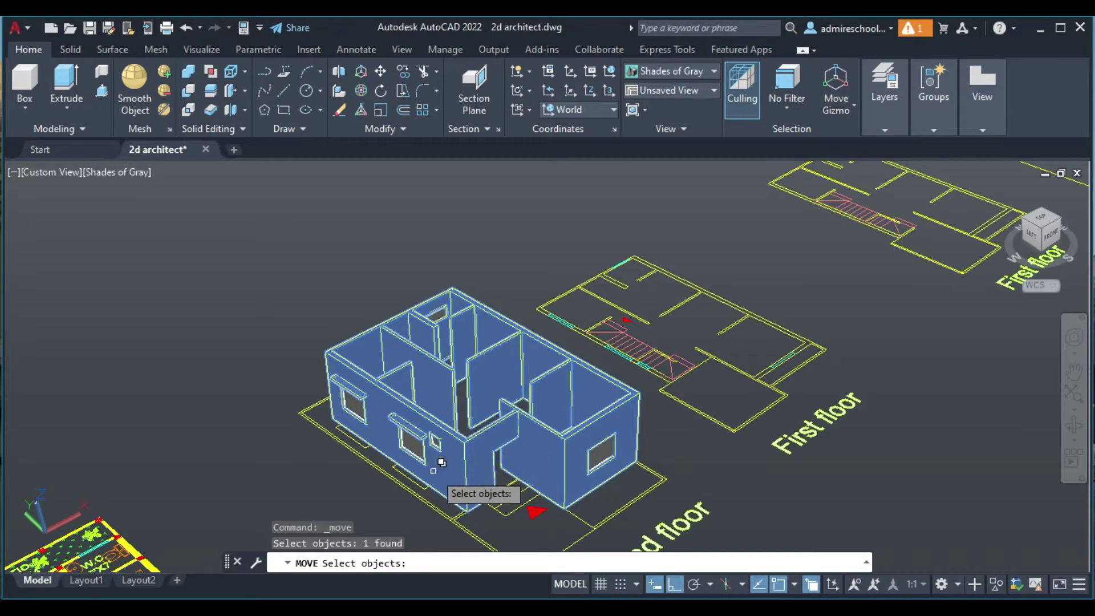
scroll(465, 299, up, 2)
click(355, 277)
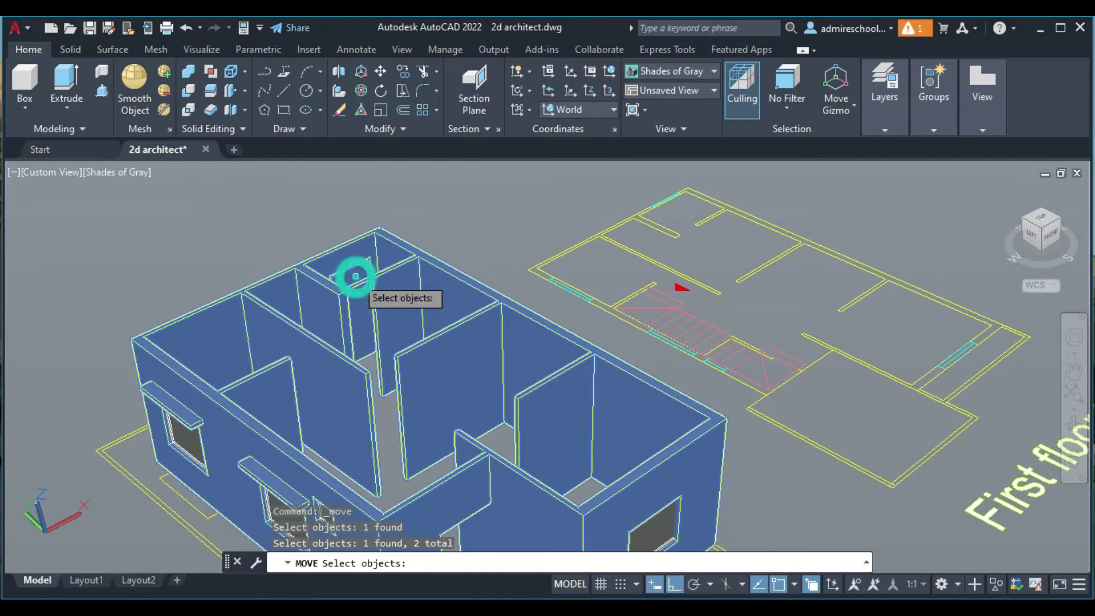
click(659, 526)
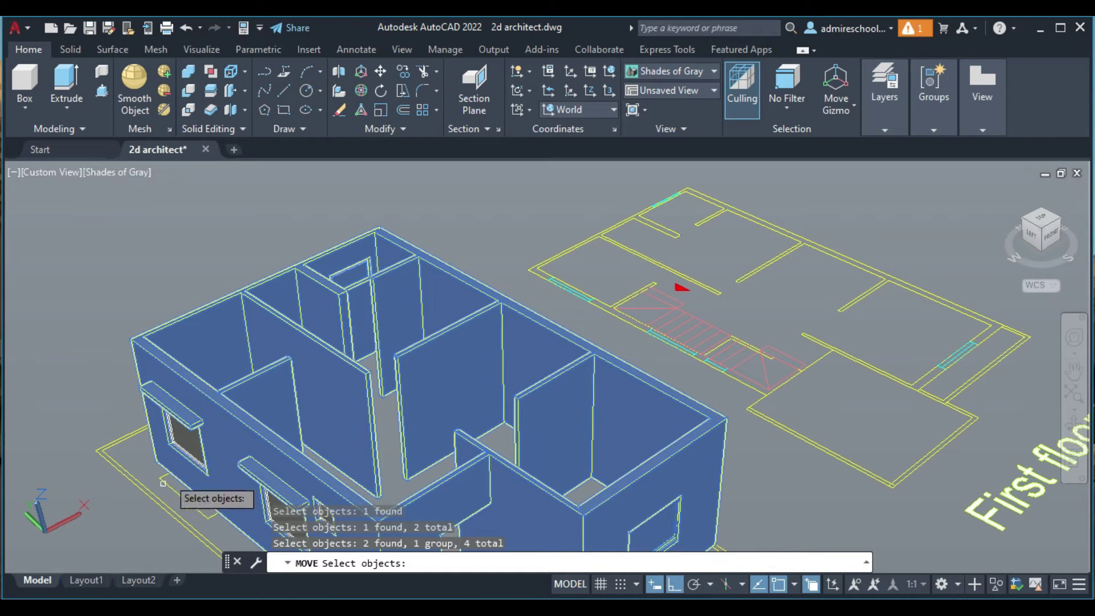
click(186, 432)
click(251, 494)
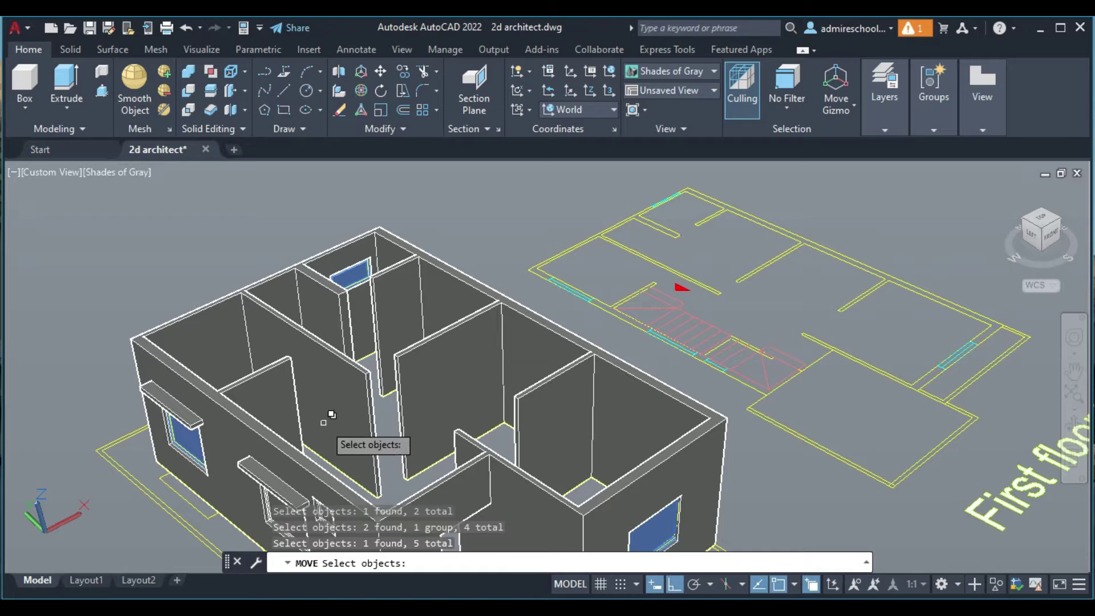
- Add the remaining overlapping window pieces through selection cycling, completing seven objects
scroll(345, 434, down, 2)
click(383, 450)
scroll(423, 463, up, 1)
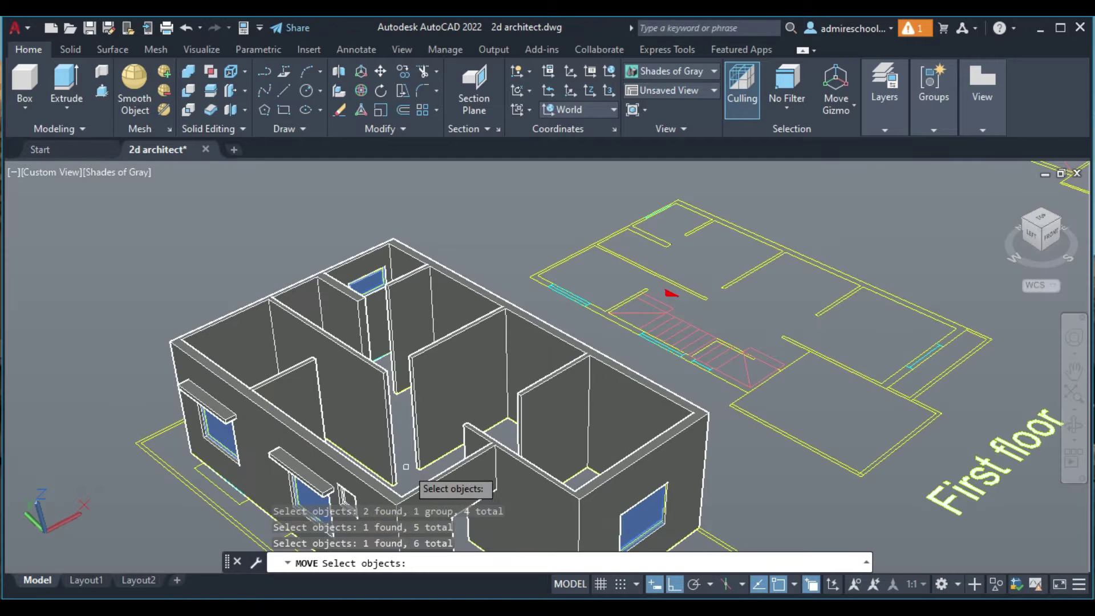
click(347, 495)
click(399, 518)
click(434, 376)
click(501, 436)
click(430, 386)
click(255, 423)
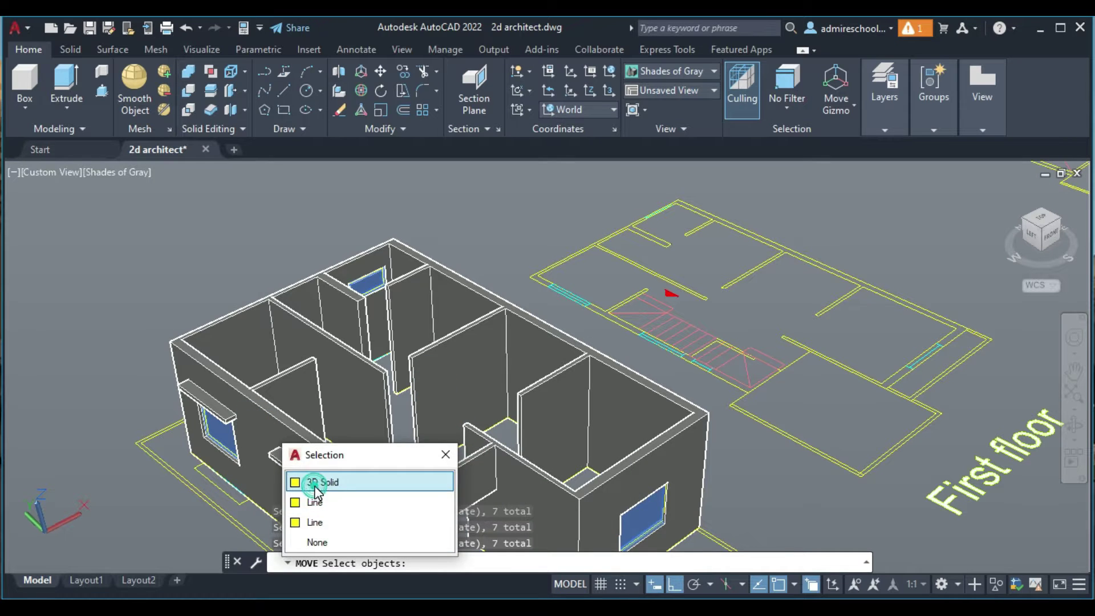
click(335, 481)
scroll(483, 377, down, 3)
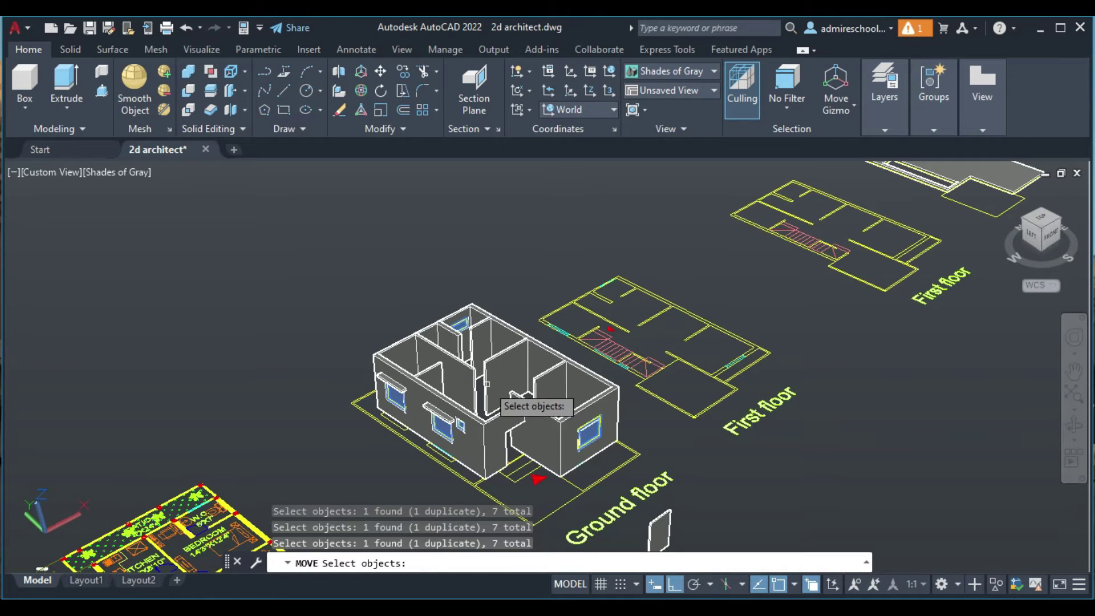
key(Return)
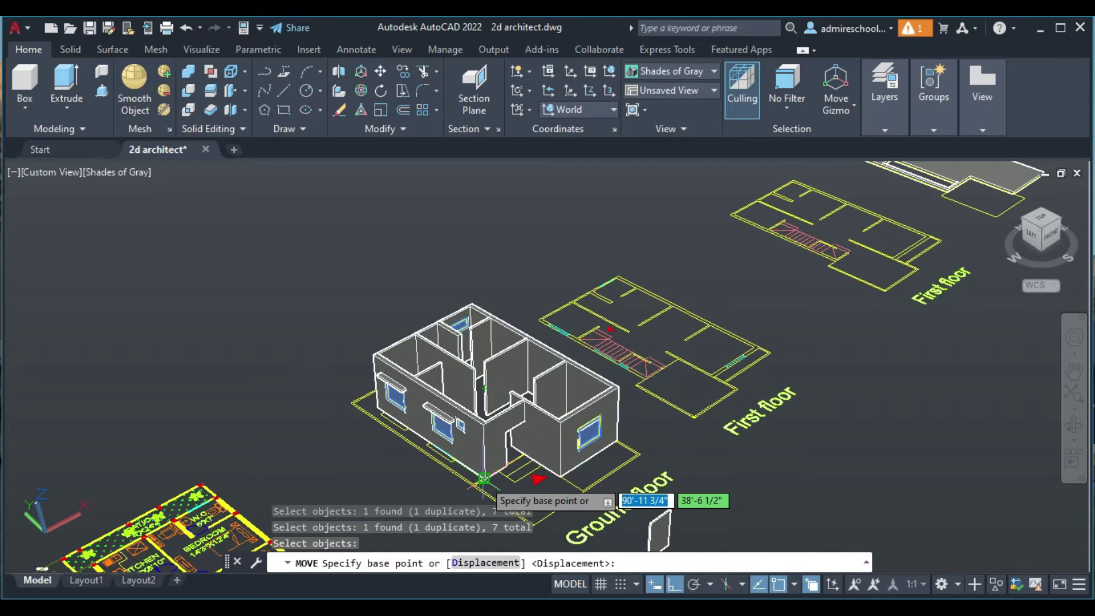
- Move the selection from the house corner to the first-floor block's corner, then undo it
click(483, 476)
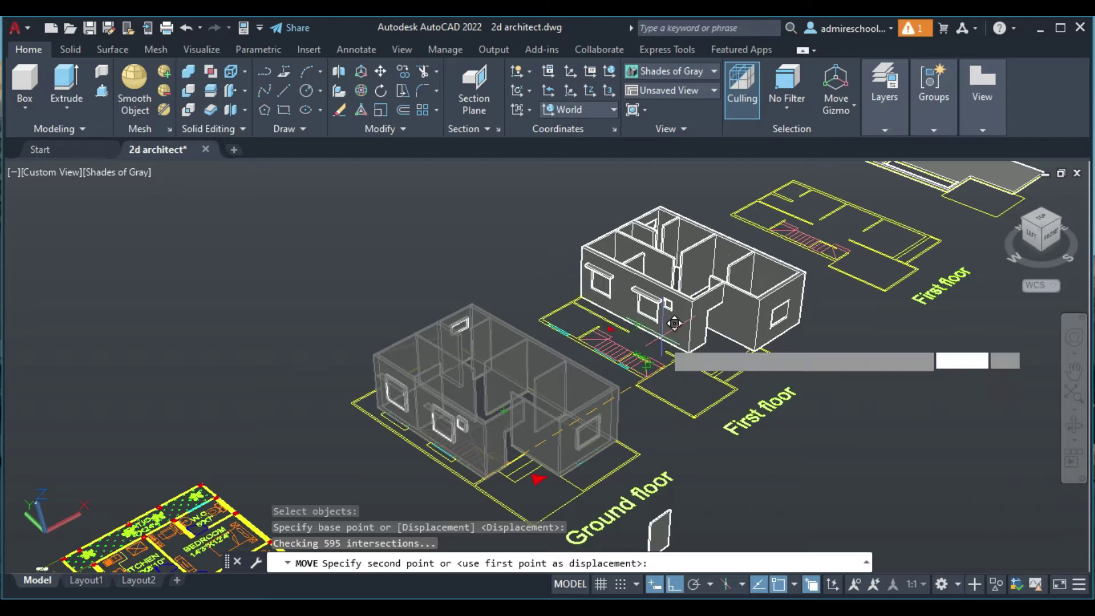
scroll(662, 367, up, 5)
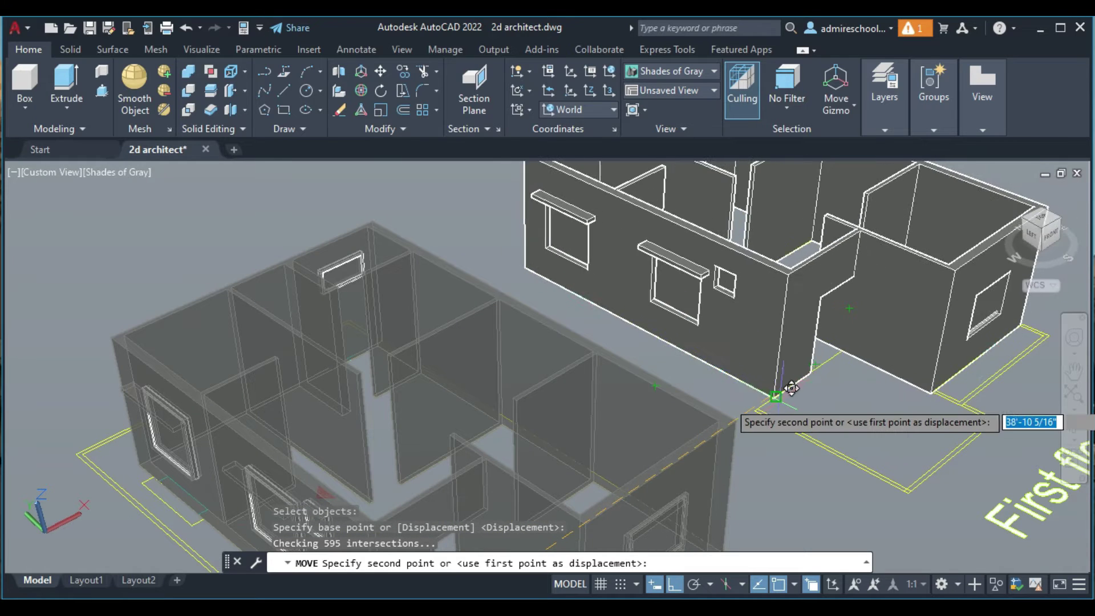
click(791, 386)
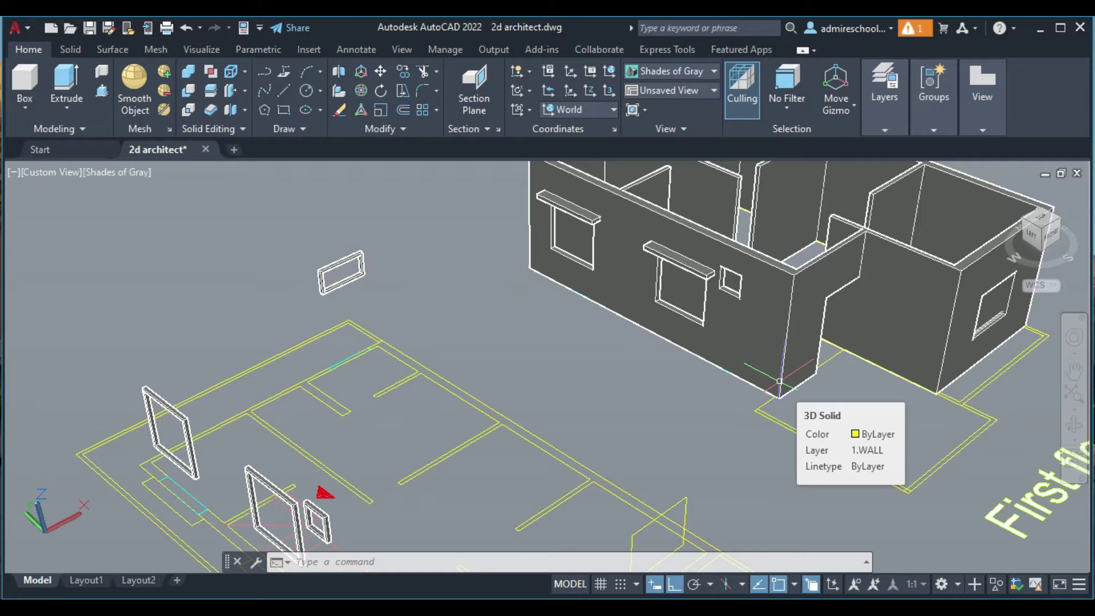
key(ctrl+z)
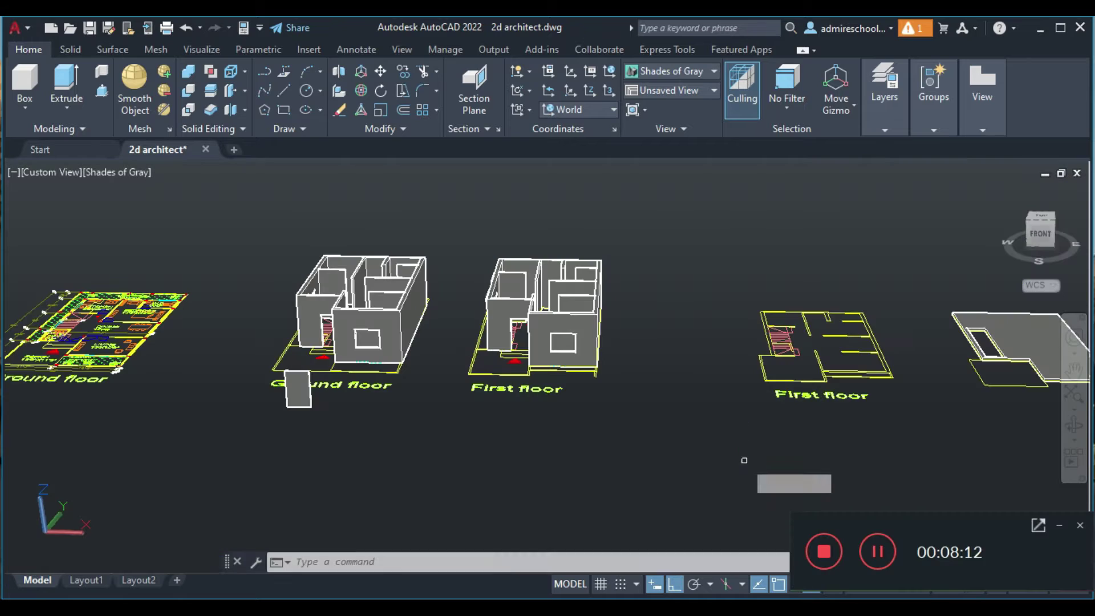
- Cancel the repeated Copy command and shift the view toward the far-right slab
key(Return)
key(Escape)
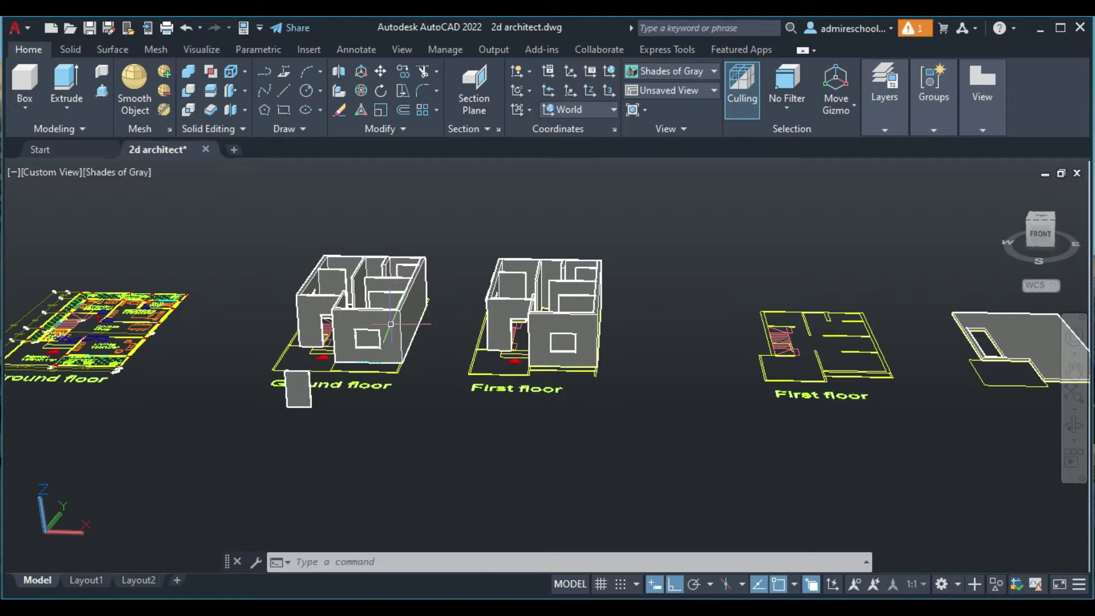
click(1015, 330)
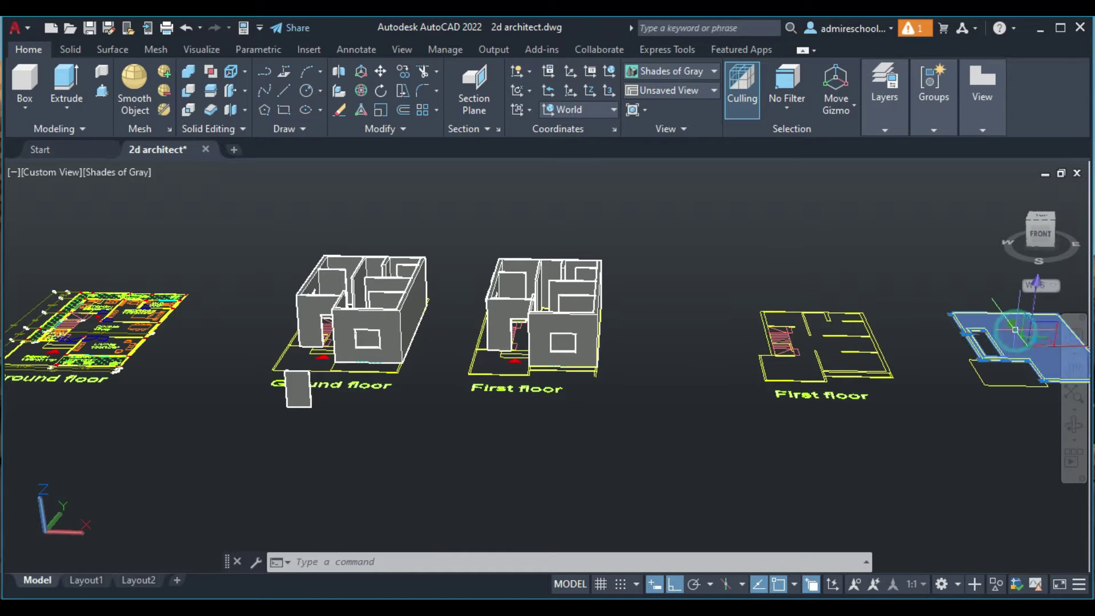
click(1074, 372)
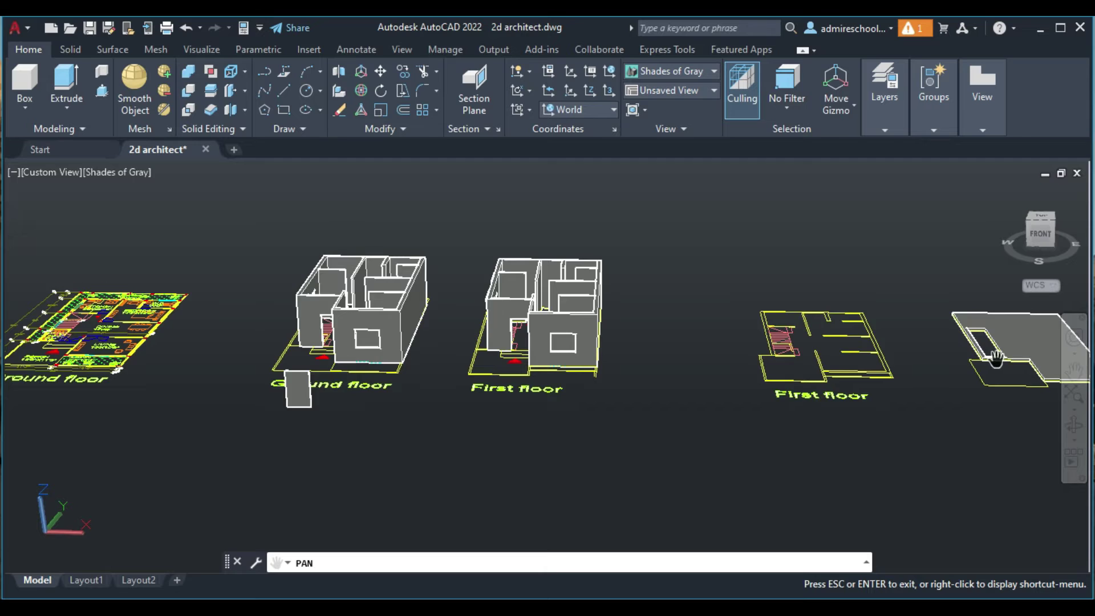
scroll(993, 361, up, 2)
drag(993, 360, 852, 366)
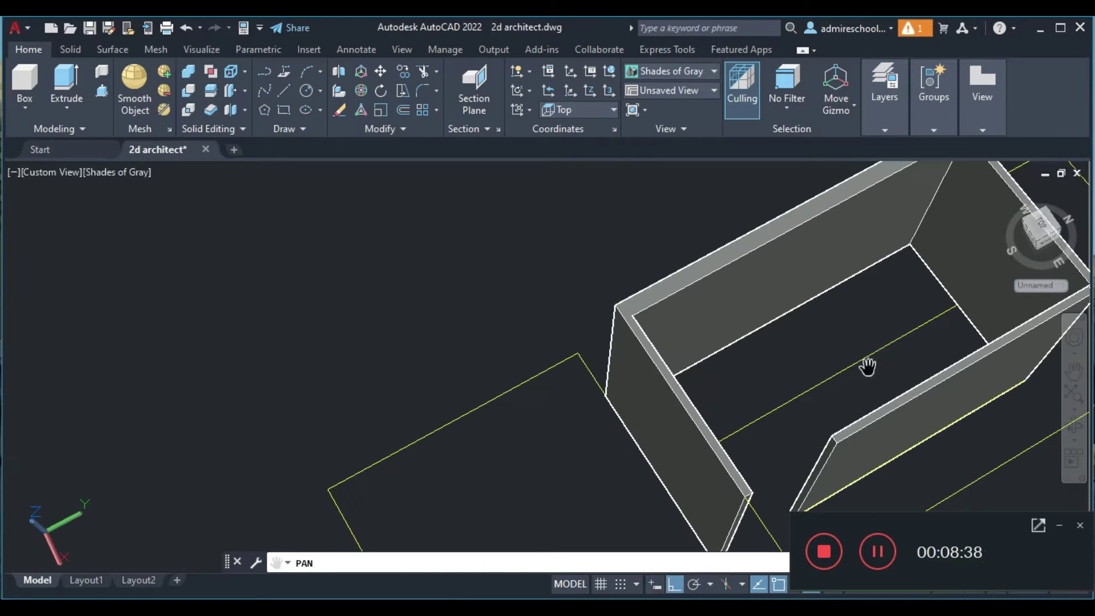
key(Escape)
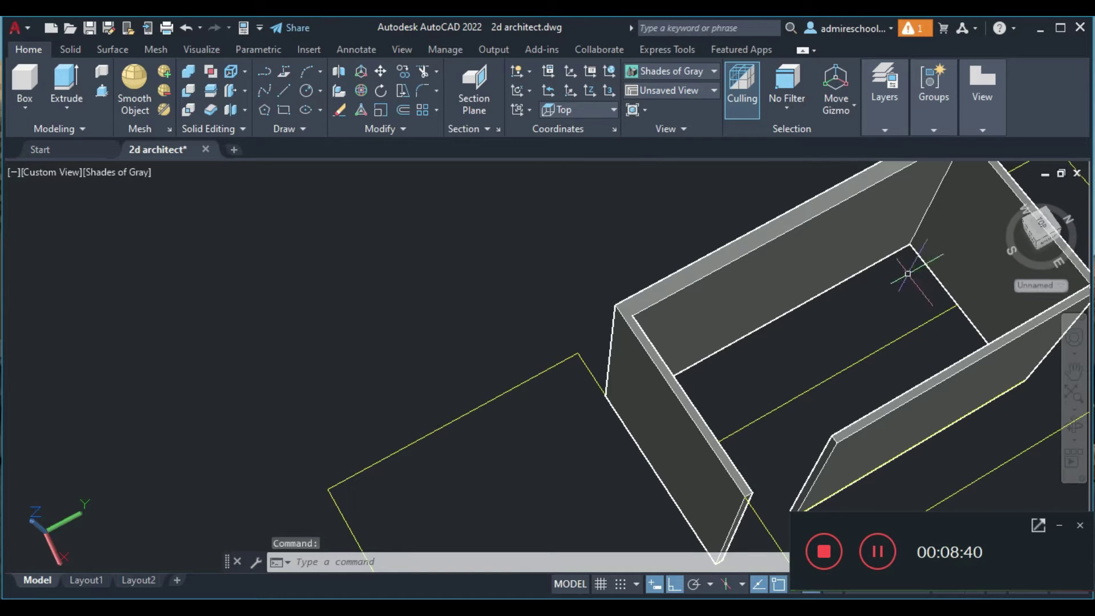
- Move the U-shaped wall piece from its corner base point, panning back toward the ground floor
click(381, 74)
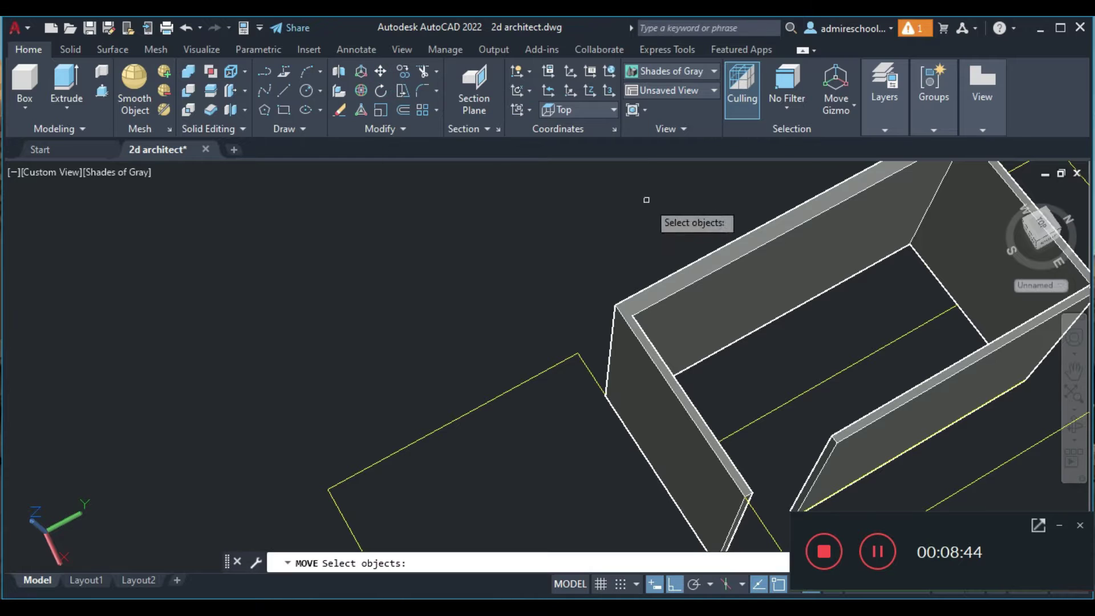
click(794, 256)
key(Return)
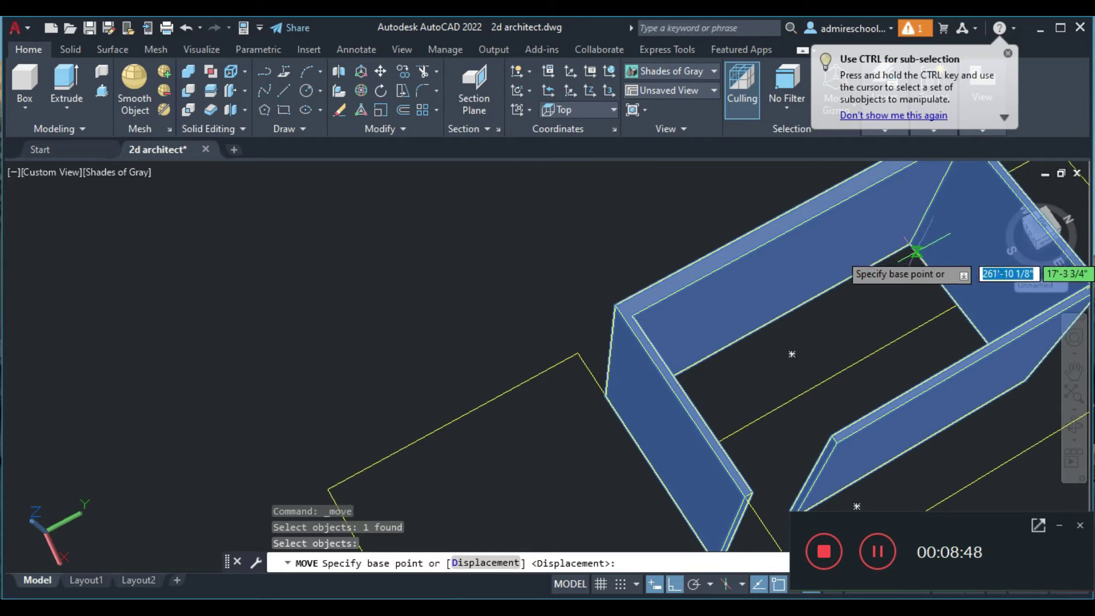
click(911, 245)
scroll(832, 279, down, 5)
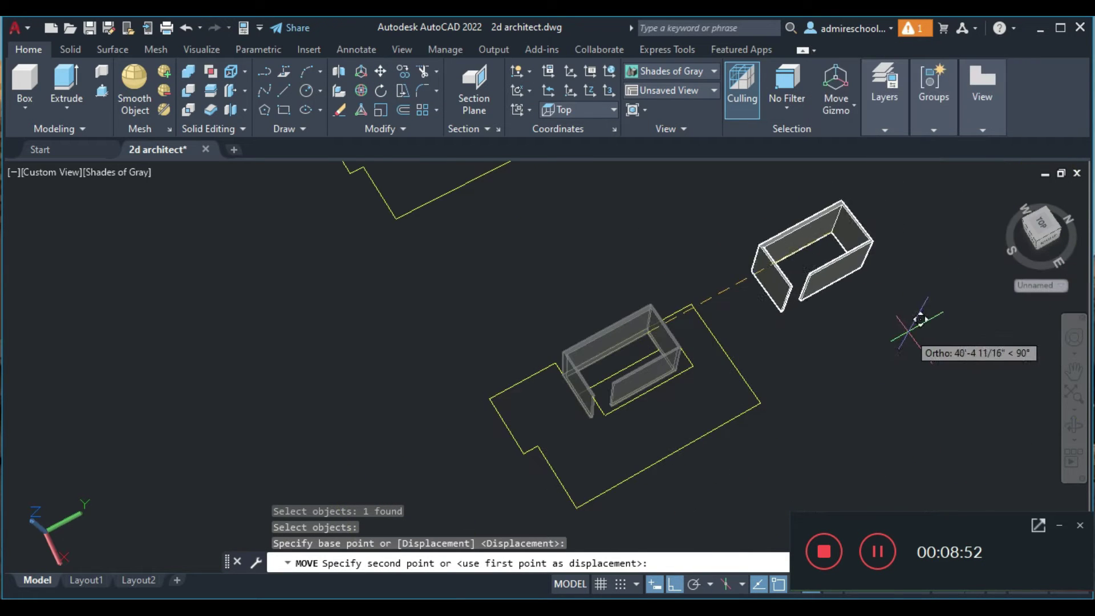
scroll(917, 318, down, 5)
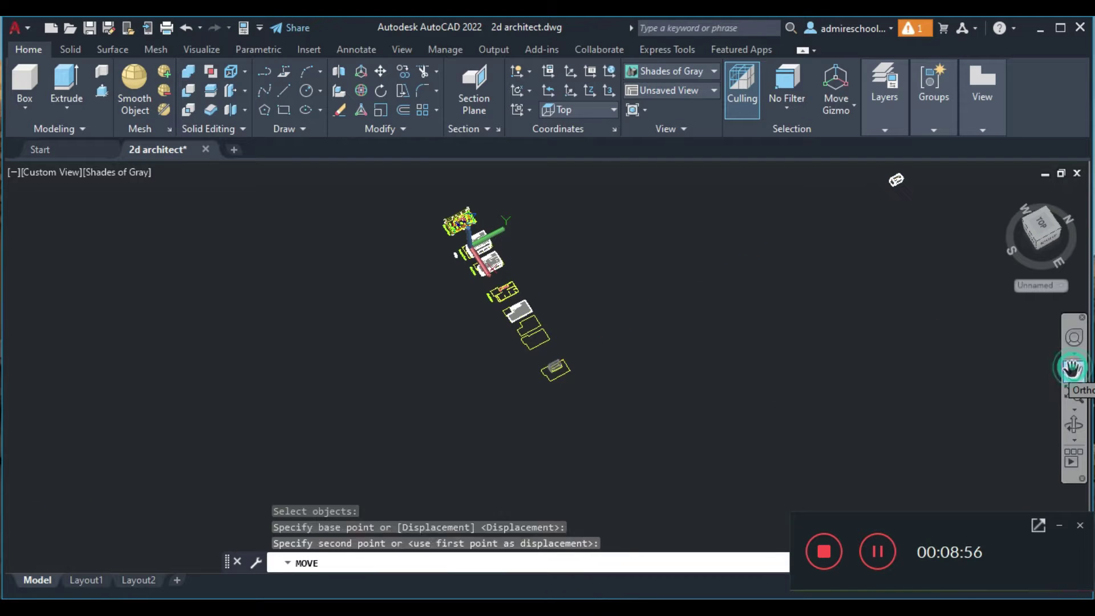
click(1074, 371)
drag(472, 247, 548, 381)
scroll(548, 381, up, 2)
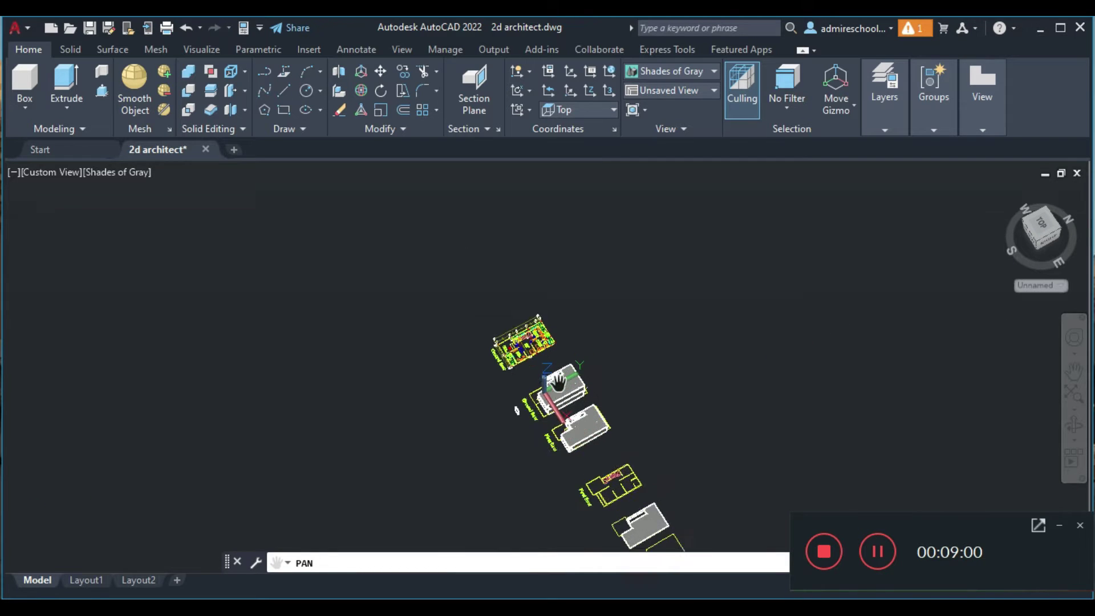
- Orbit to the building top and drop the wall block onto its target corner
scroll(559, 388, up, 2)
scroll(588, 400, up, 3)
scroll(615, 414, up, 3)
scroll(627, 422, up, 3)
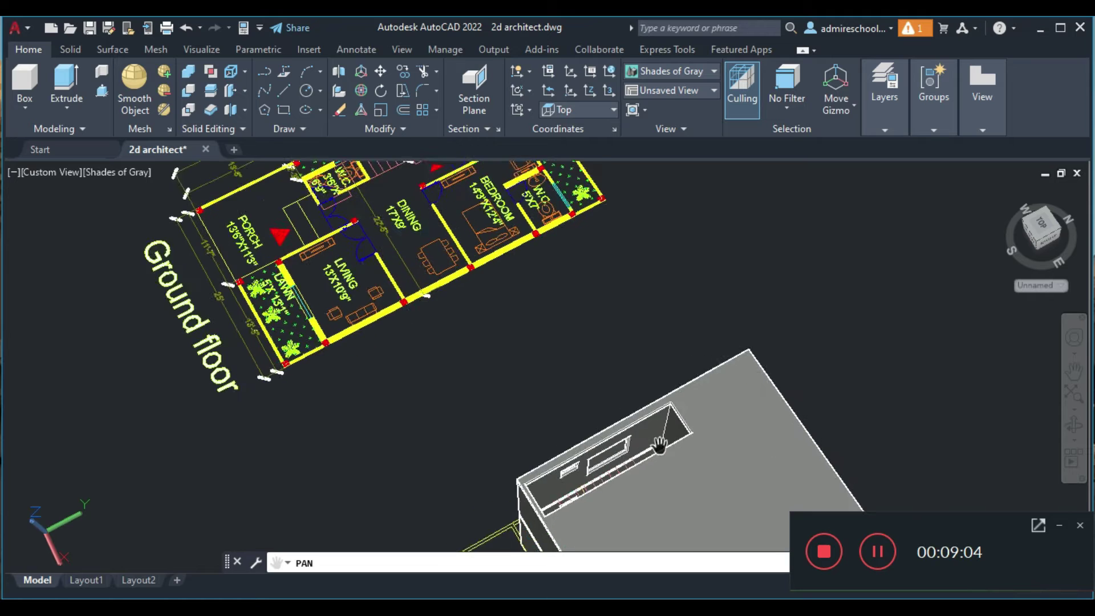
scroll(684, 454, up, 3)
scroll(742, 460, up, 2)
scroll(798, 473, up, 3)
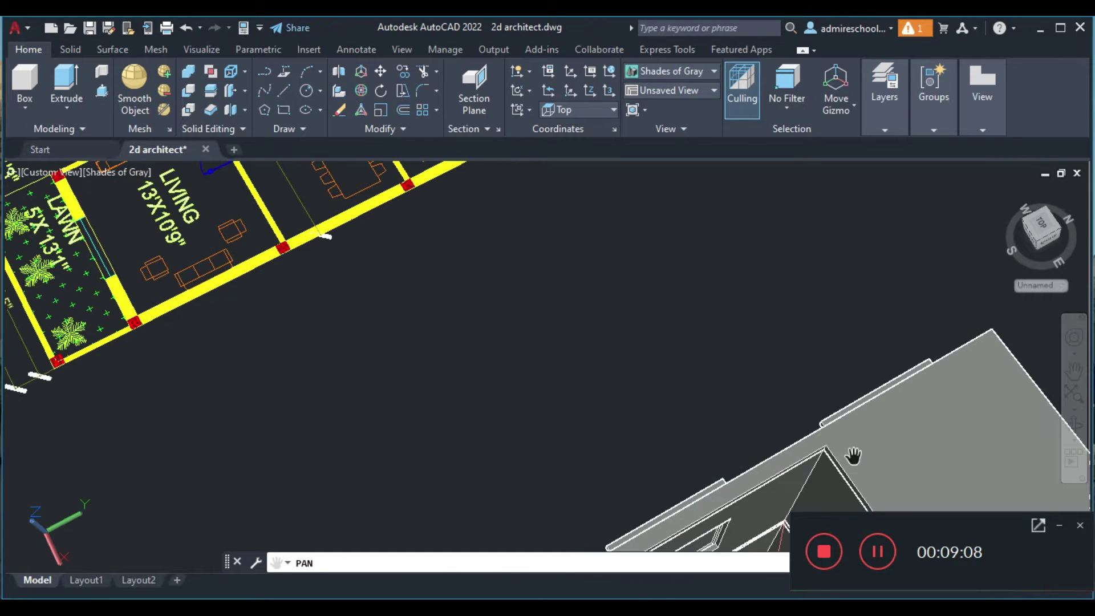
key(Escape)
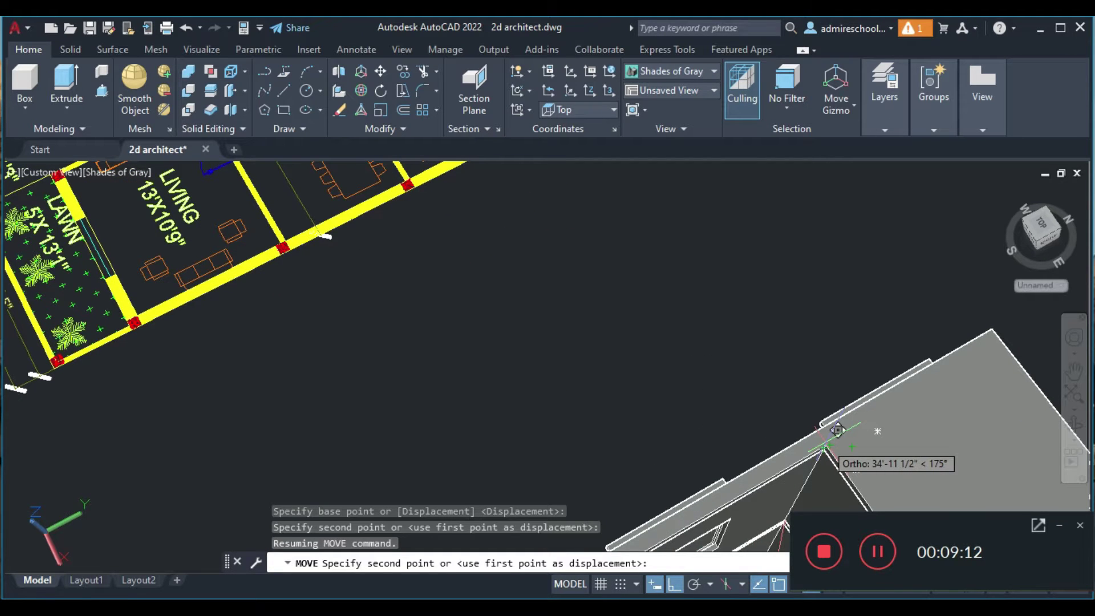
scroll(786, 446, down, 2)
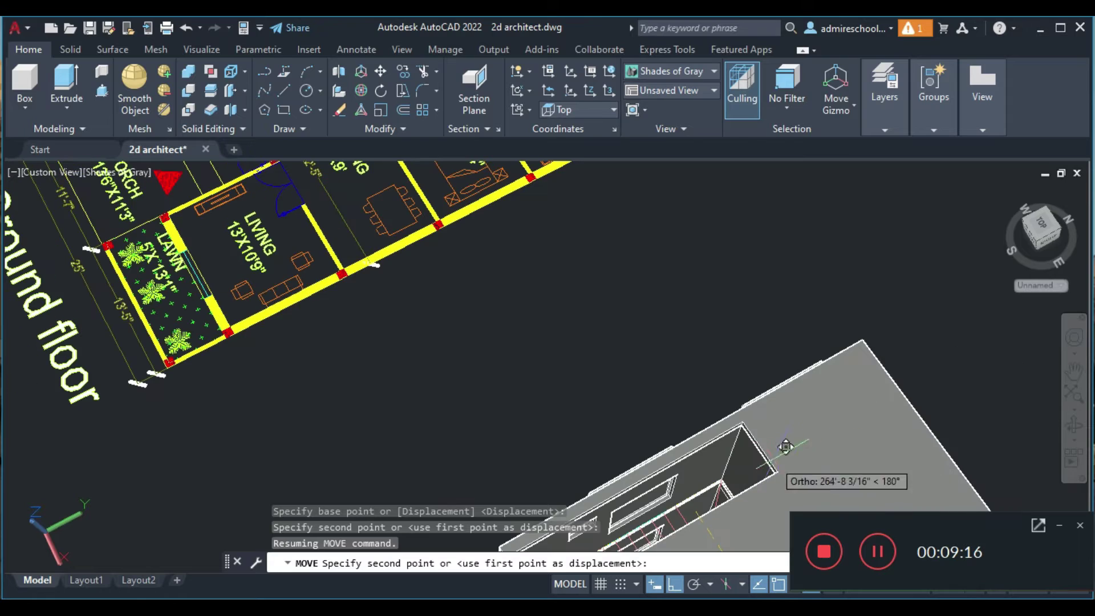
click(1074, 425)
mouse_move(799, 447)
mouse_down()
mouse_move(780, 402)
mouse_move(806, 399)
mouse_move(774, 224)
mouse_up()
key(Escape)
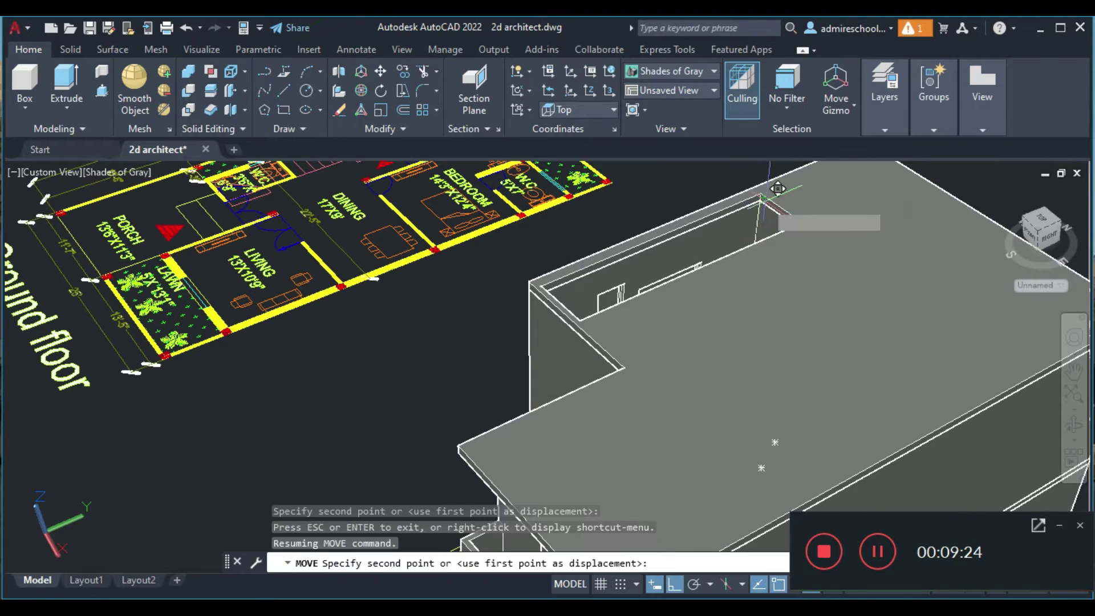
click(772, 179)
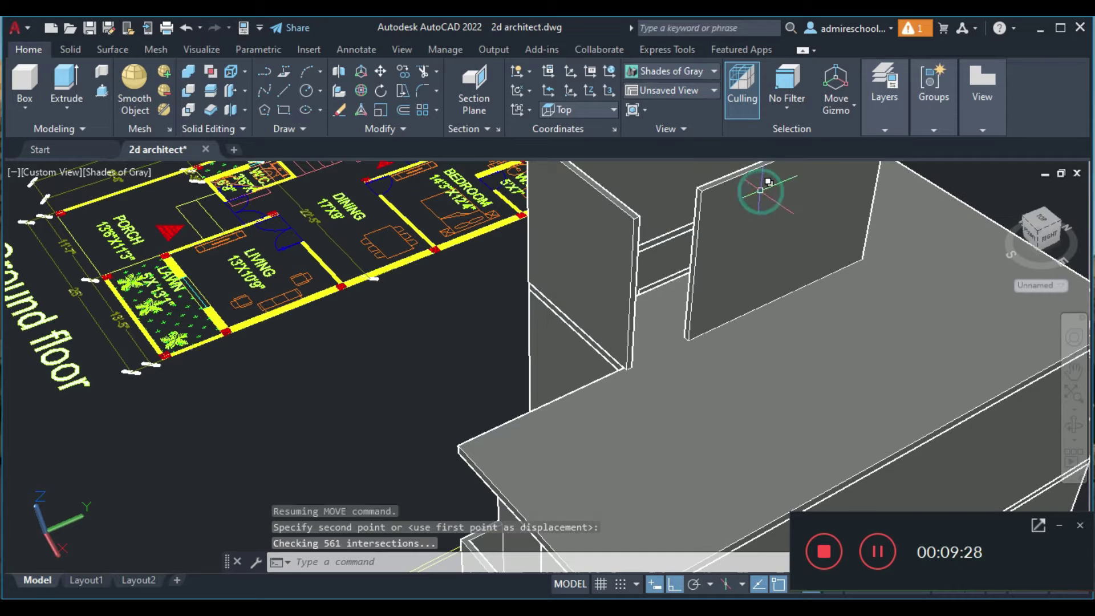
- Zoom out and orbit around the assembled two-storey house
scroll(781, 364, down, 3)
scroll(783, 342, down, 2)
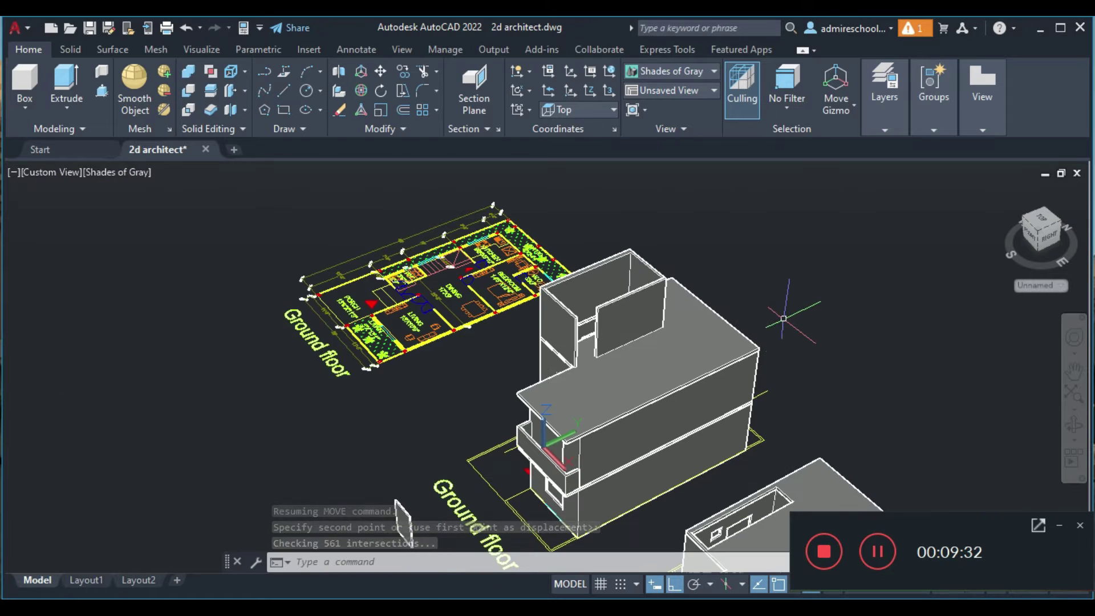
scroll(765, 320, down, 2)
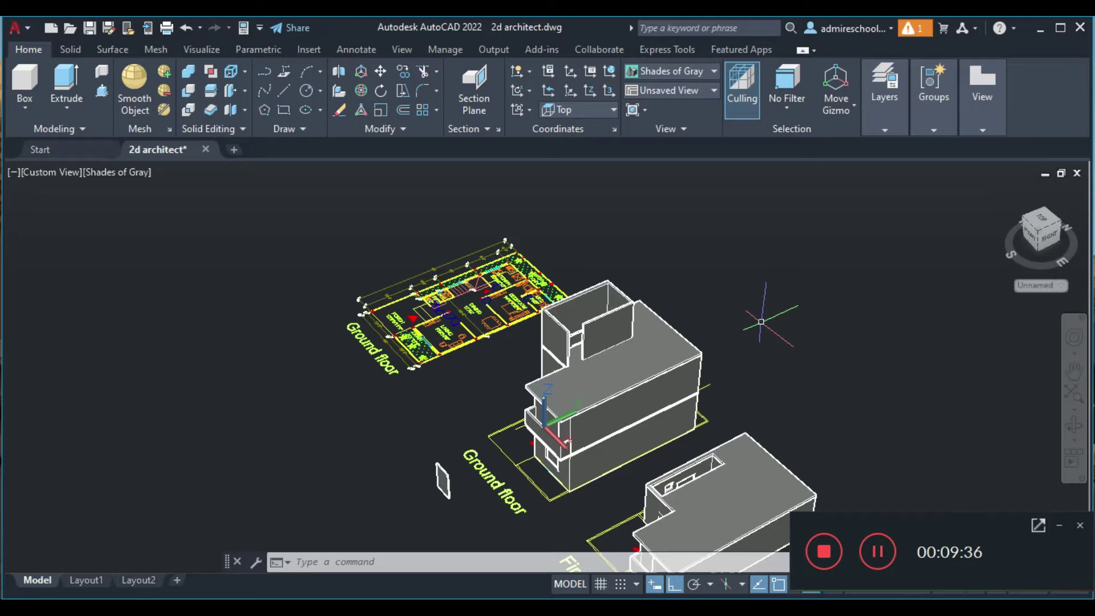
scroll(760, 322, down, 2)
click(1074, 425)
mouse_move(685, 411)
mouse_down()
mouse_move(665, 422)
mouse_move(629, 291)
mouse_up()
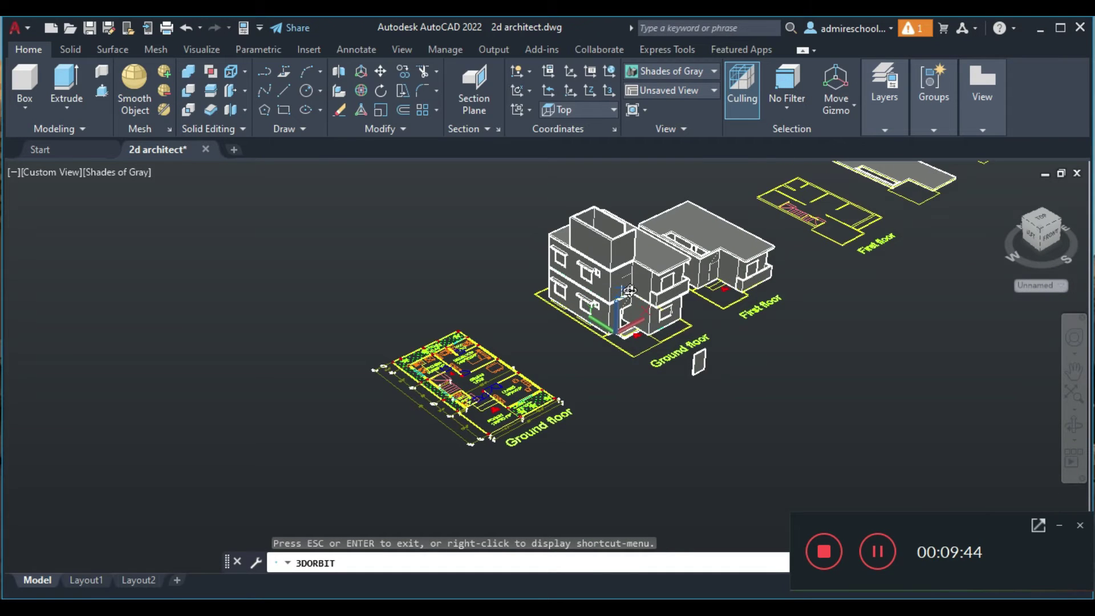
scroll(630, 291, up, 2)
scroll(666, 261, up, 2)
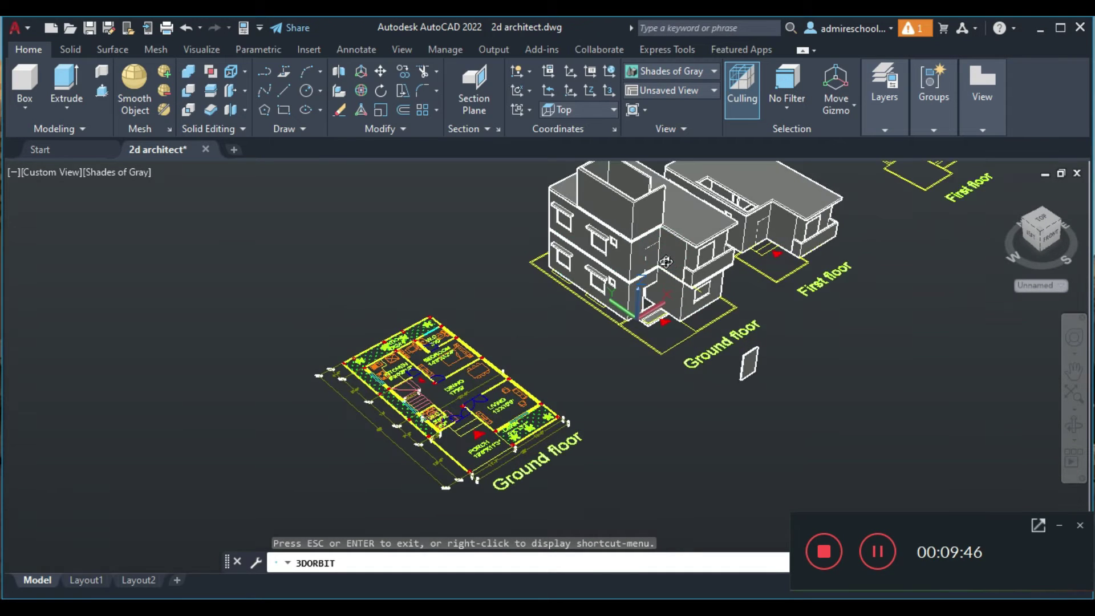
- Centre the finished house in view and select the upper wall box at the far right
click(1074, 372)
drag(652, 244, 627, 330)
scroll(627, 330, up, 2)
scroll(673, 325, up, 2)
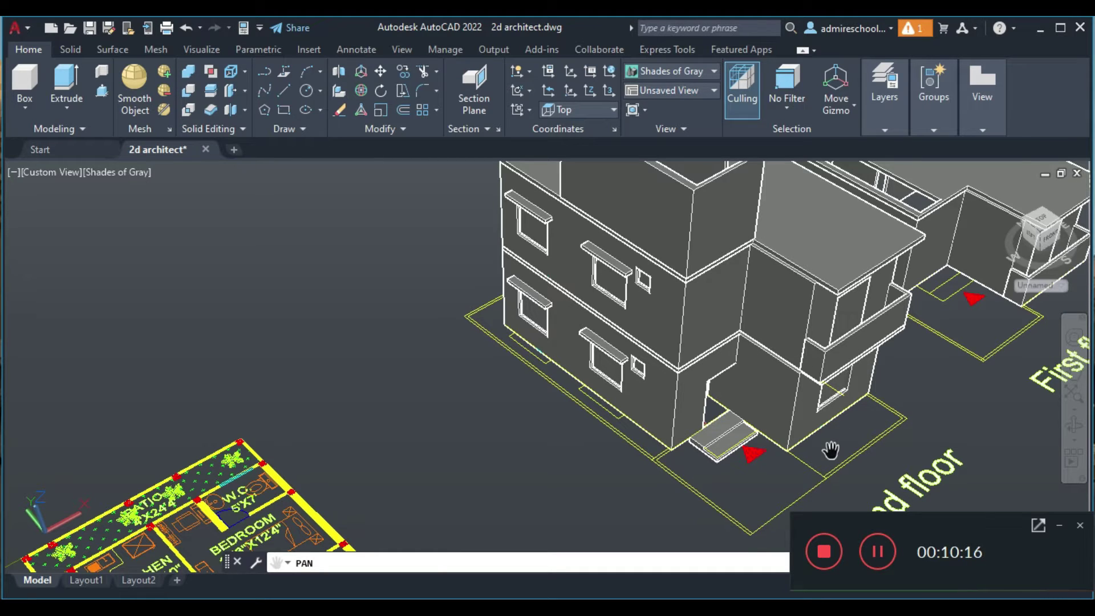
key(Escape)
shift+middle_drag(834, 449, 749, 458)
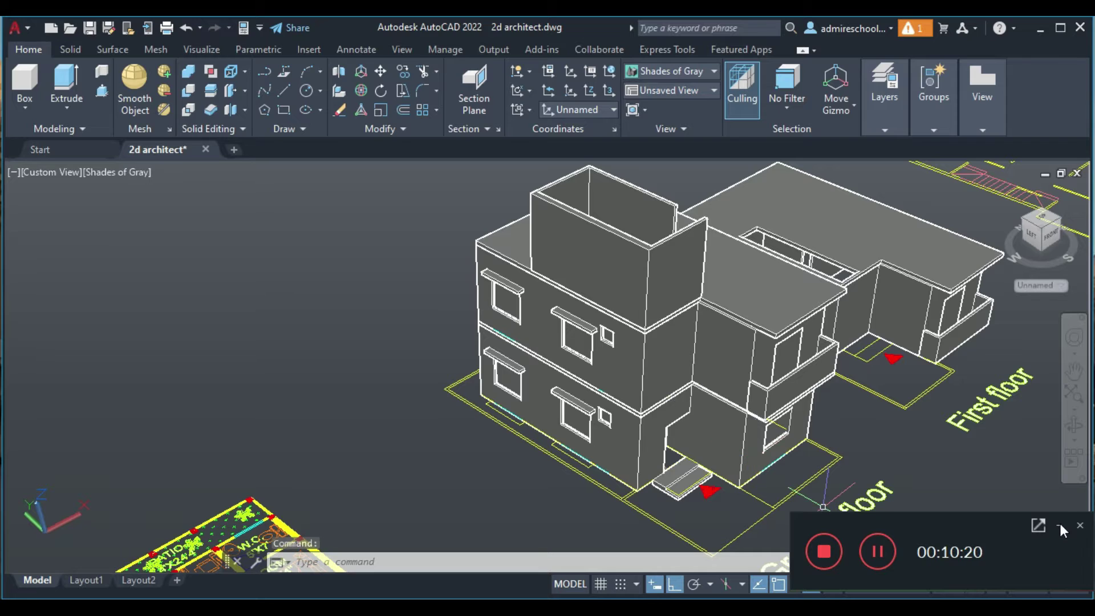
click(1060, 523)
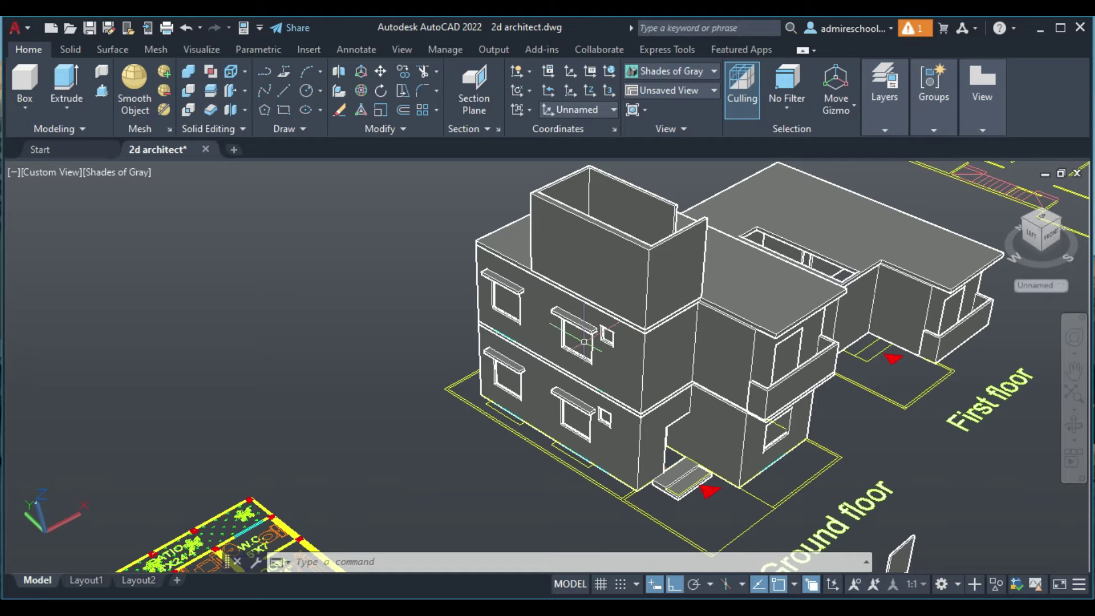
scroll(687, 432, down, 3)
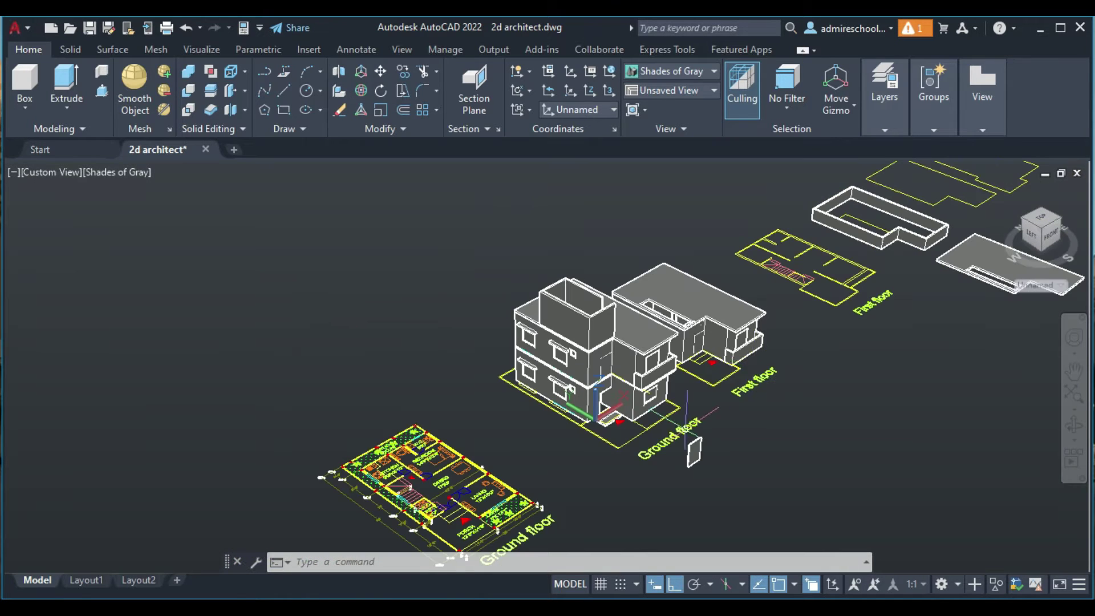
click(879, 242)
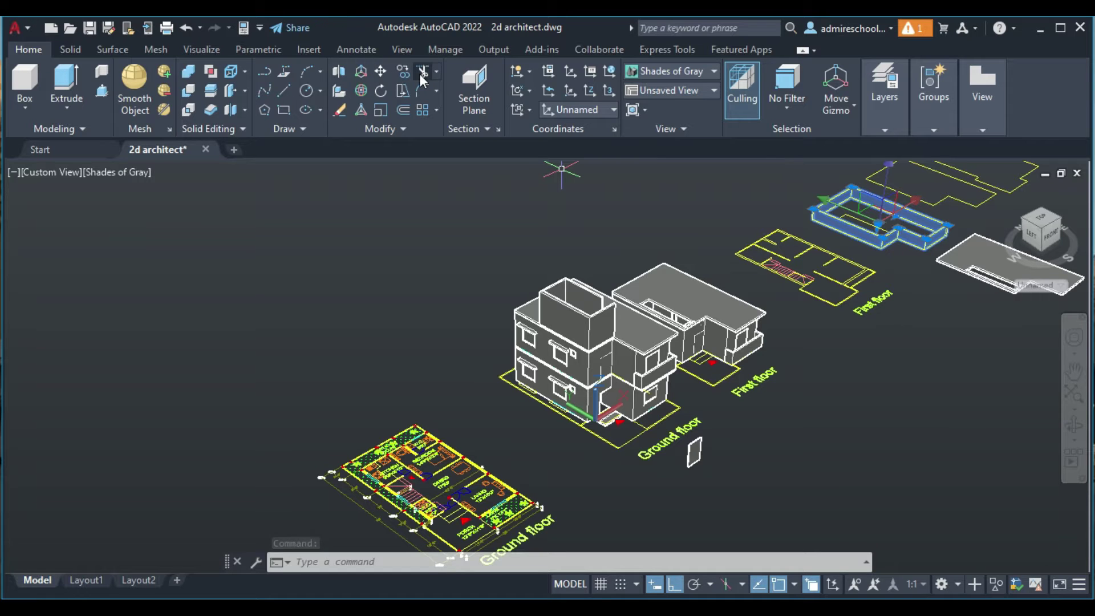
click(380, 71)
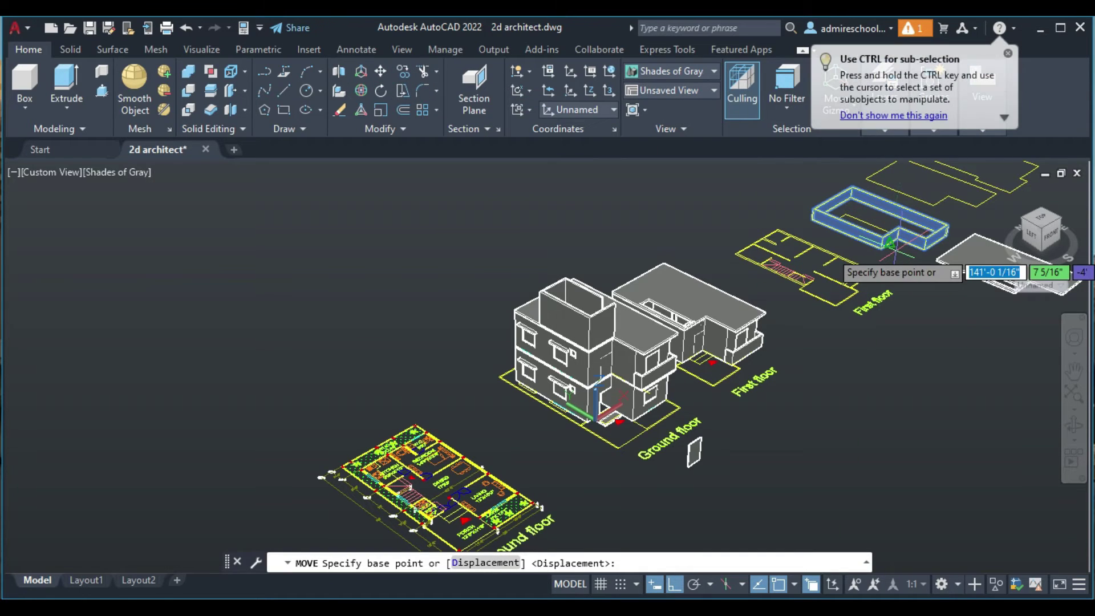
click(890, 244)
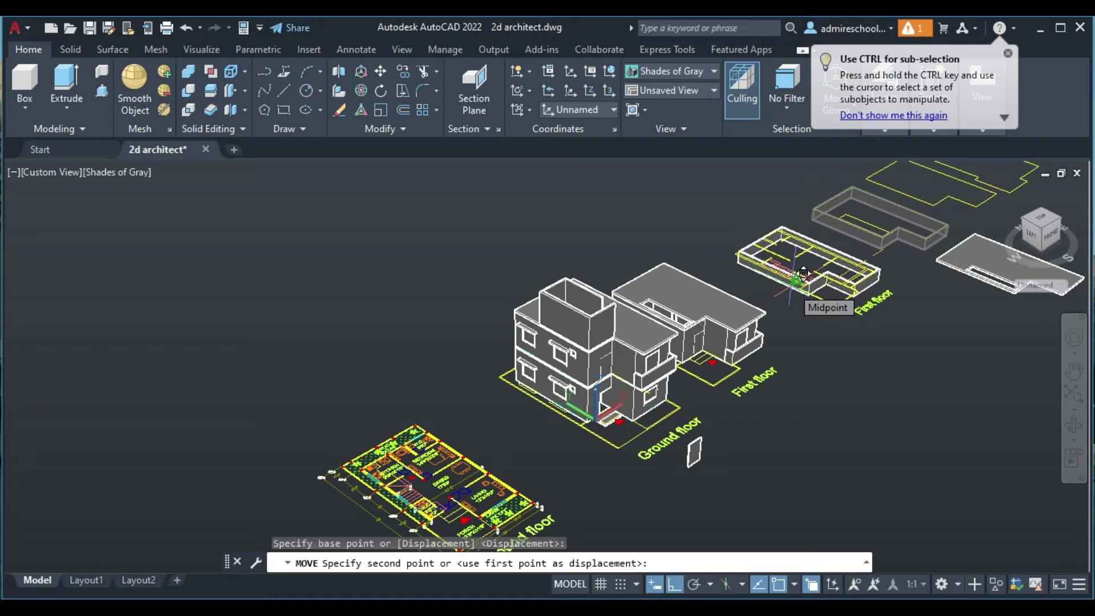
scroll(688, 296, up, 3)
scroll(687, 296, up, 5)
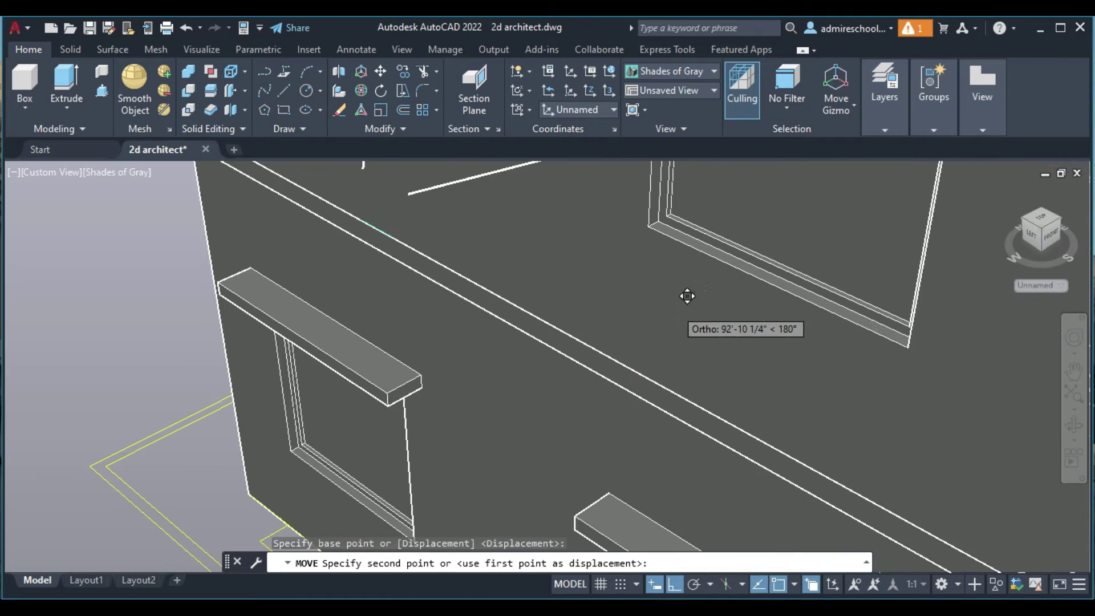
scroll(688, 296, down, 5)
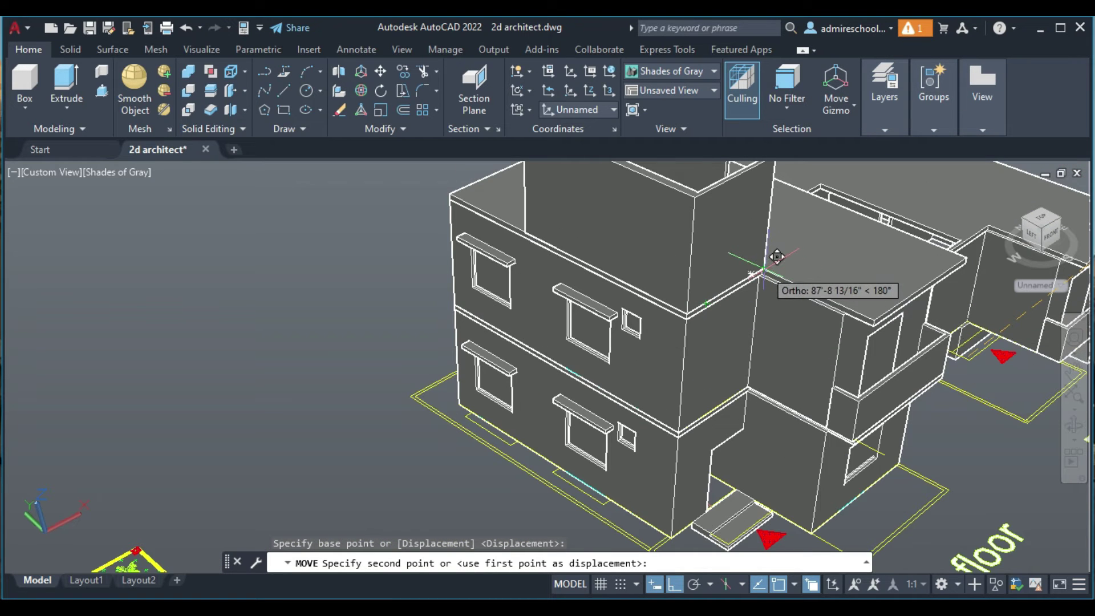
click(1074, 425)
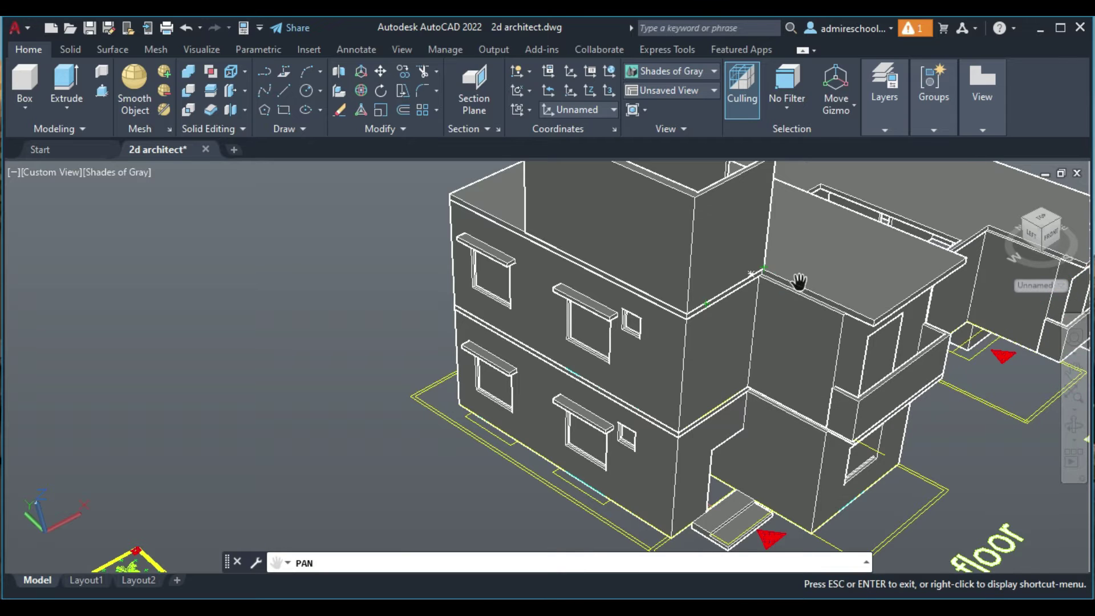
scroll(801, 281, down, 2)
drag(672, 308, 481, 314)
scroll(496, 320, up, 3)
scroll(516, 324, up, 3)
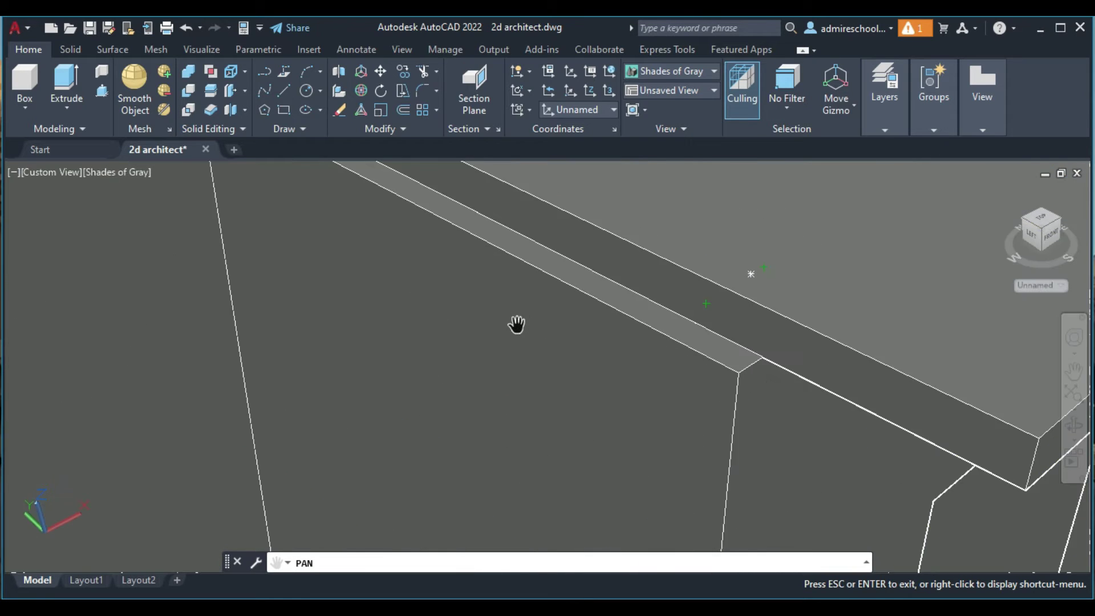
scroll(474, 274, down, 3)
scroll(429, 229, up, 3)
key(Escape)
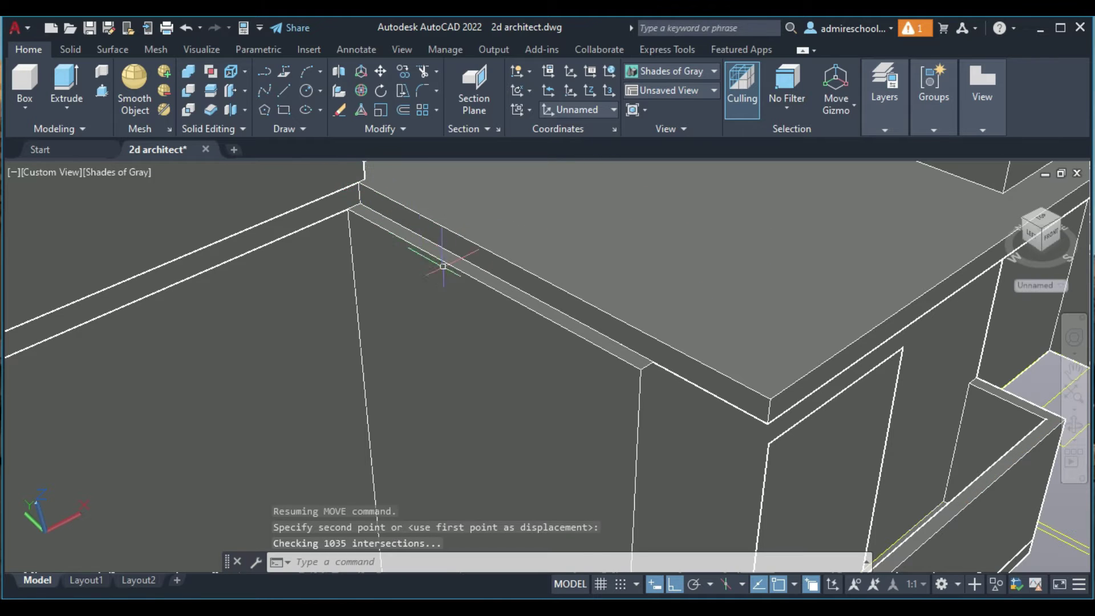
scroll(443, 265, down, 5)
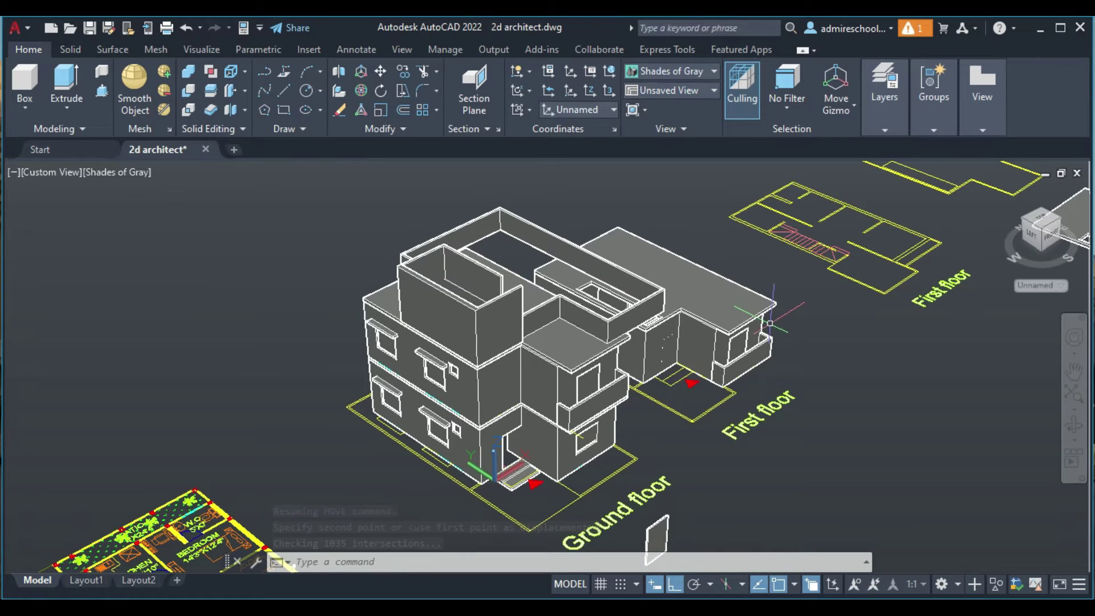
key(ctrl+z)
key(ctrl+z)
key(ctrl+z)
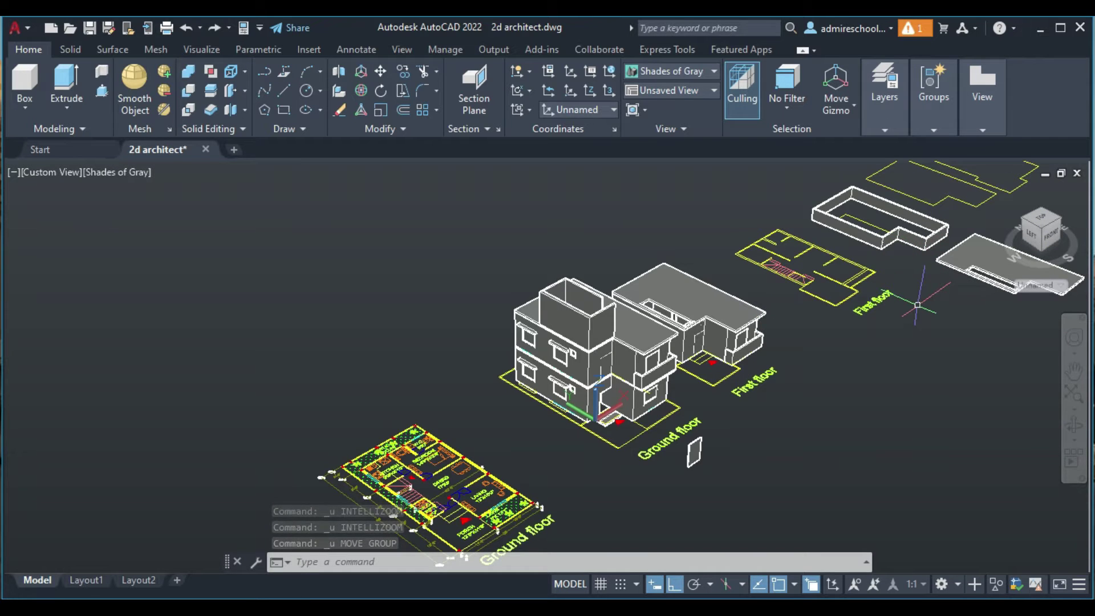
scroll(918, 304, down, 2)
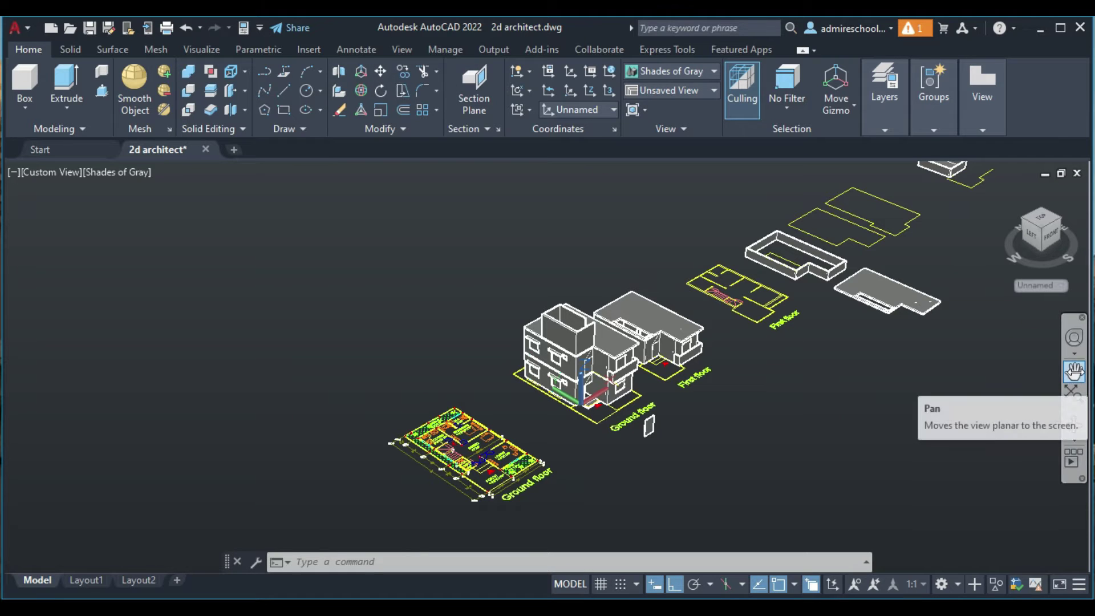
- Pan and zoom toward the first-floor walls and slab
click(1074, 372)
drag(821, 268, 630, 294)
scroll(629, 294, up, 1)
scroll(705, 247, up, 2)
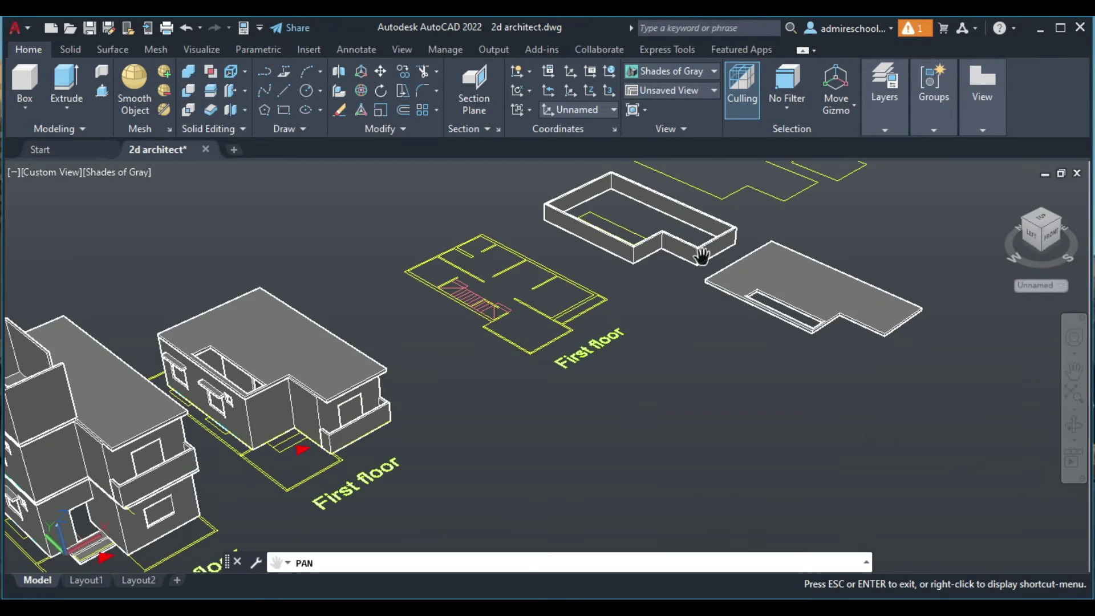
scroll(644, 294, up, 3)
drag(706, 188, 584, 345)
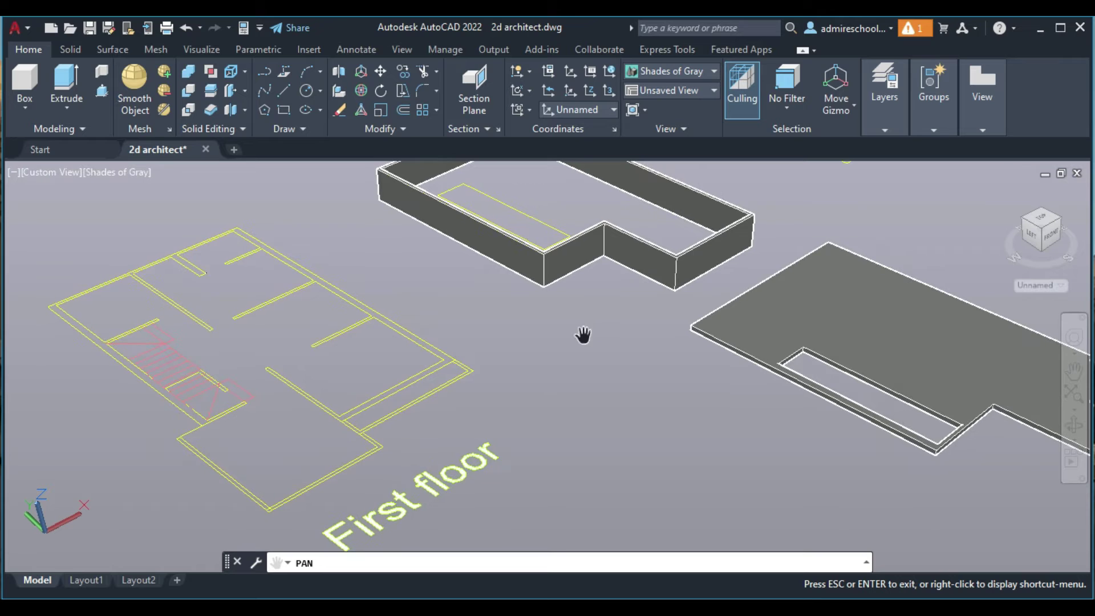
scroll(689, 276, up, 2)
scroll(736, 258, up, 1)
- Start moving the first-floor wall box with its corner as the base point
click(381, 71)
click(741, 211)
key(Return)
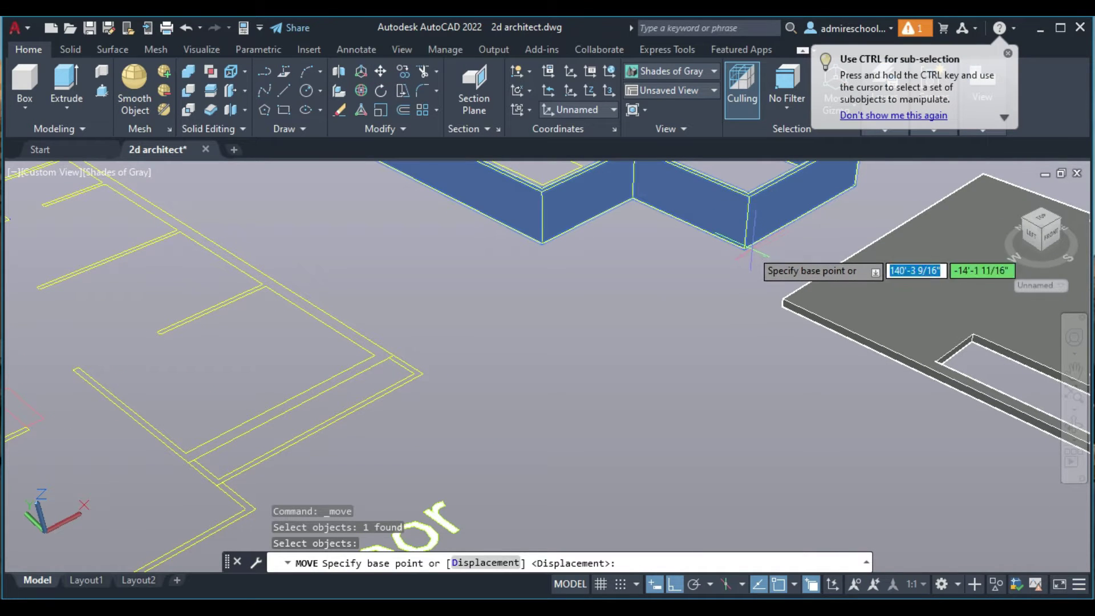
click(745, 247)
scroll(745, 247, down, 3)
scroll(756, 239, down, 3)
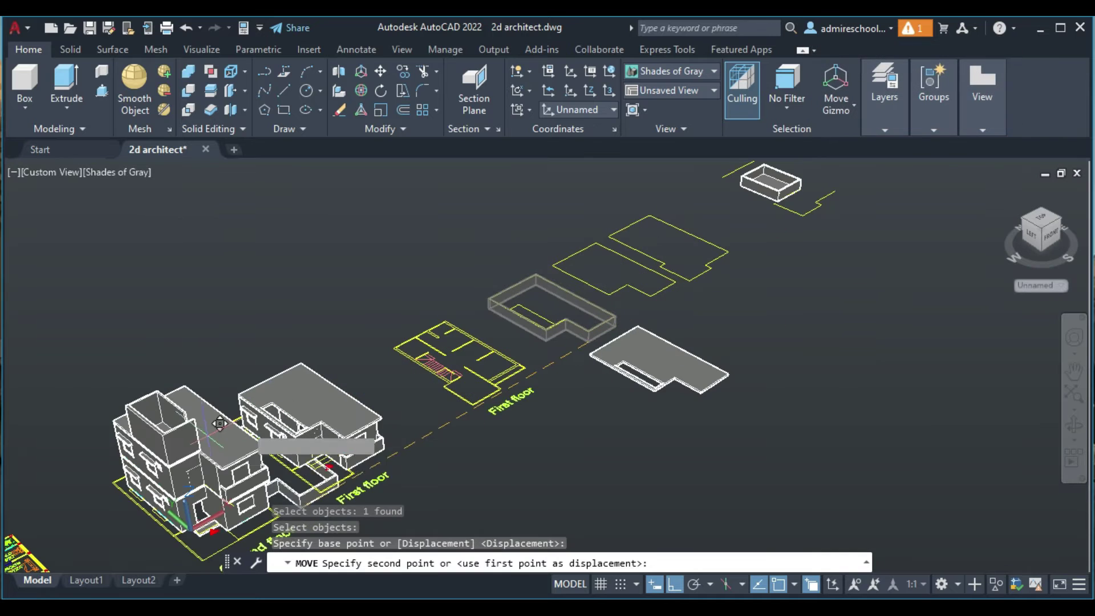
- Pan back to the house corner, then cancel the wall box move
click(1073, 371)
drag(396, 456, 496, 426)
scroll(497, 426, up, 3)
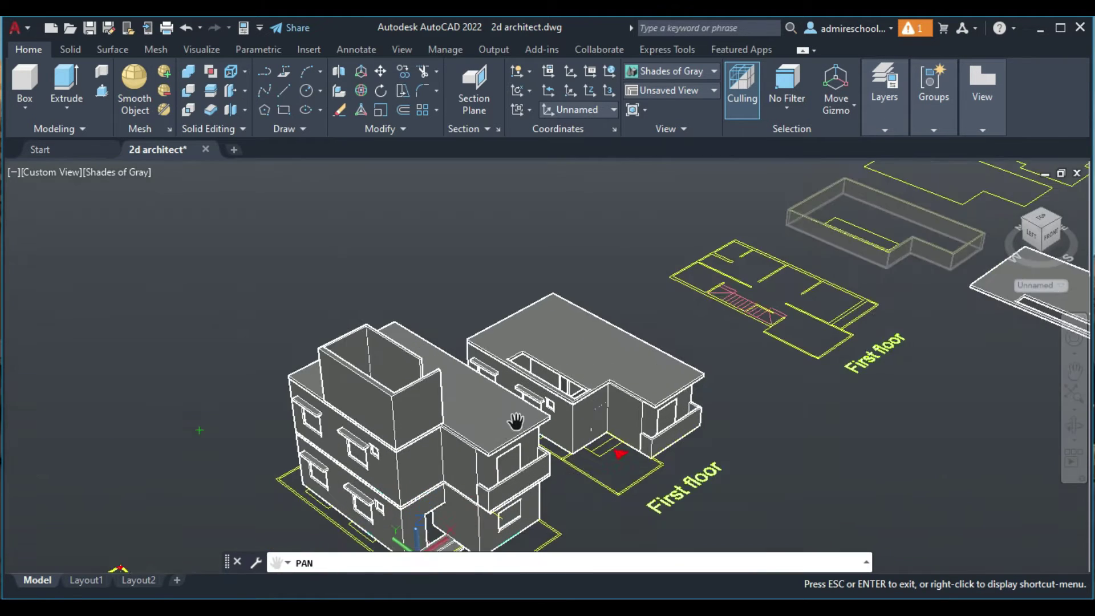
scroll(485, 457, up, 2)
drag(457, 503, 610, 310)
scroll(555, 391, up, 3)
scroll(593, 420, up, 2)
scroll(597, 421, down, 1)
key(Escape)
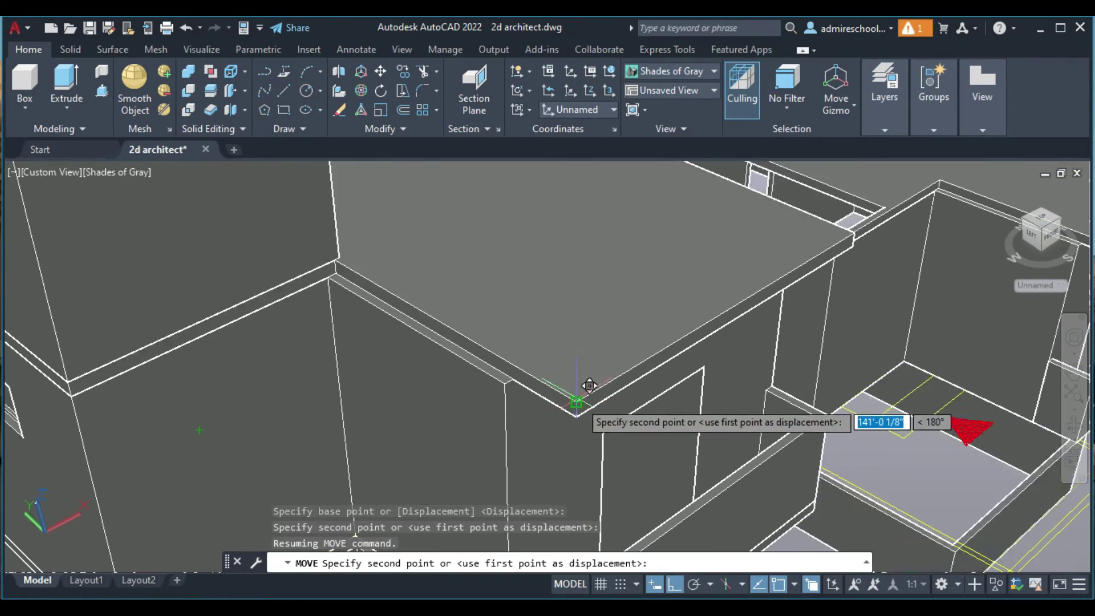
scroll(611, 402, down, 1)
scroll(610, 378, down, 3)
scroll(610, 378, down, 2)
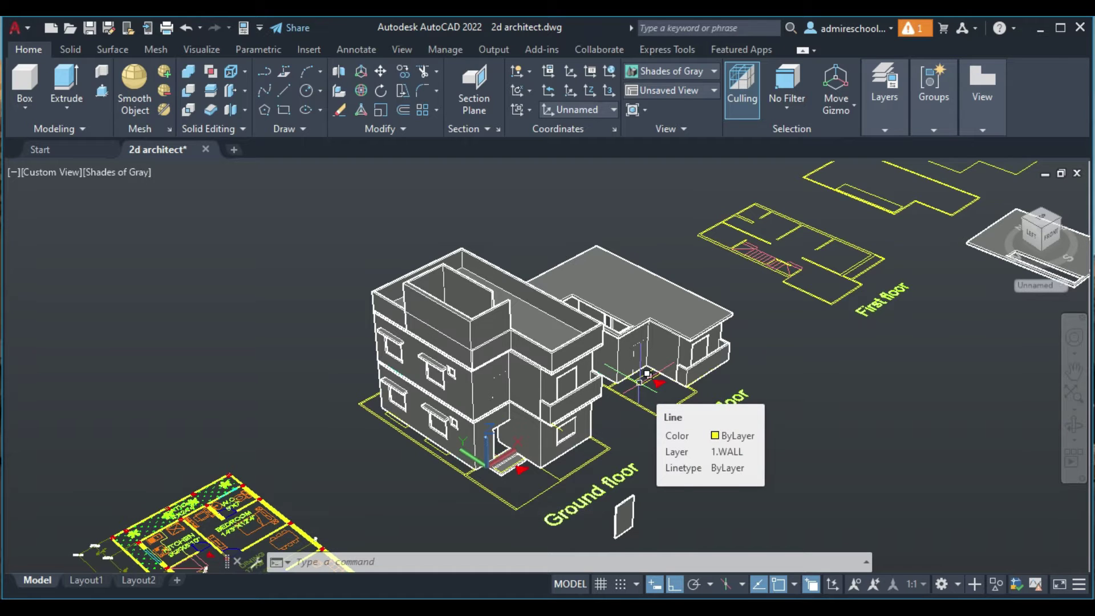
key(Escape)
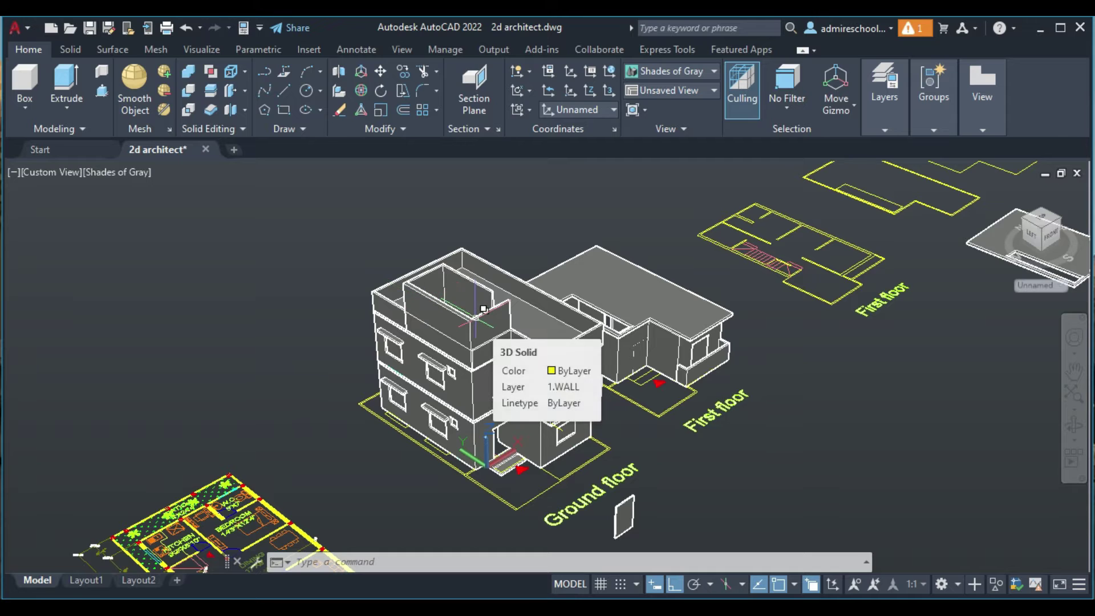
click(1075, 371)
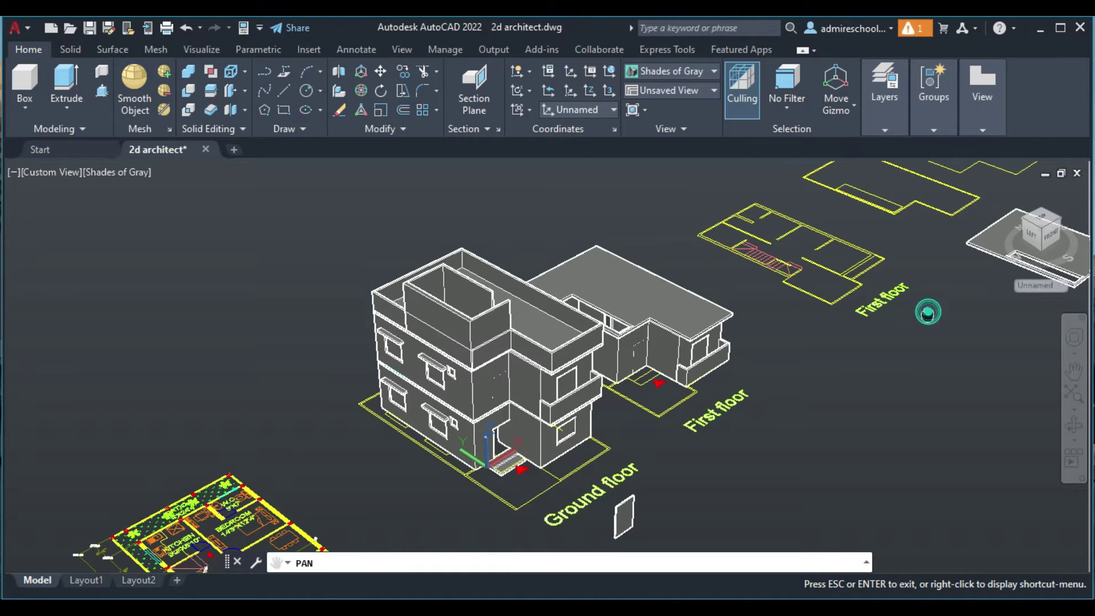
- Bring the floor-plan outlines into view and select the open-topped box solid
drag(926, 240, 594, 477)
mouse_move(875, 177)
mouse_down()
mouse_move(736, 384)
mouse_move(831, 345)
mouse_up()
scroll(847, 320, up, 2)
scroll(759, 363, up, 2)
scroll(750, 384, up, 1)
key(Escape)
click(794, 350)
click(841, 422)
- Union the box's two overlapping solids into a single solid
click(185, 79)
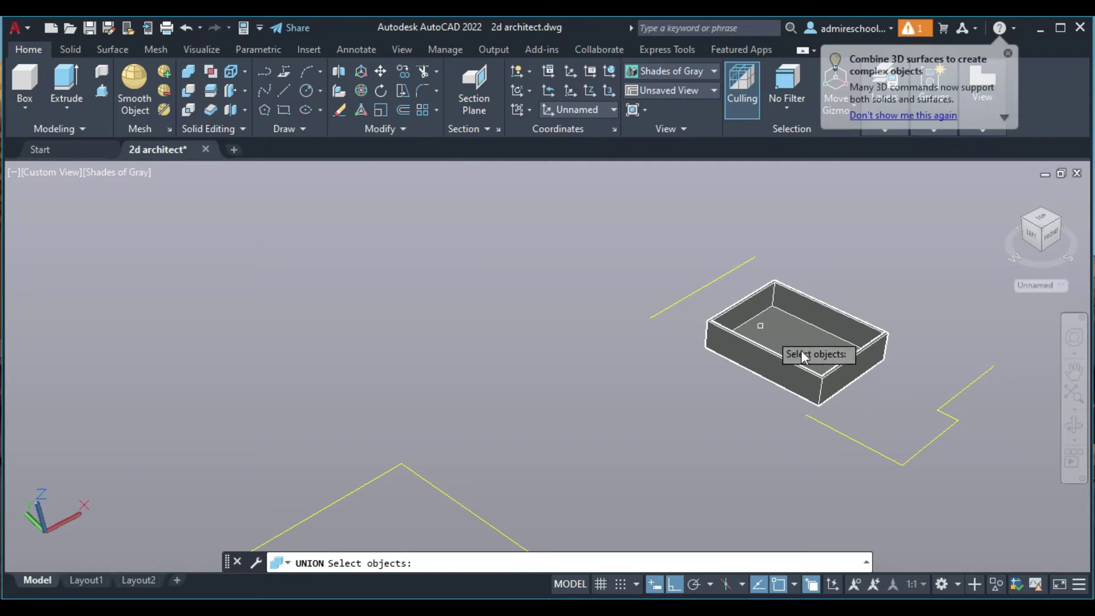
click(778, 367)
click(841, 424)
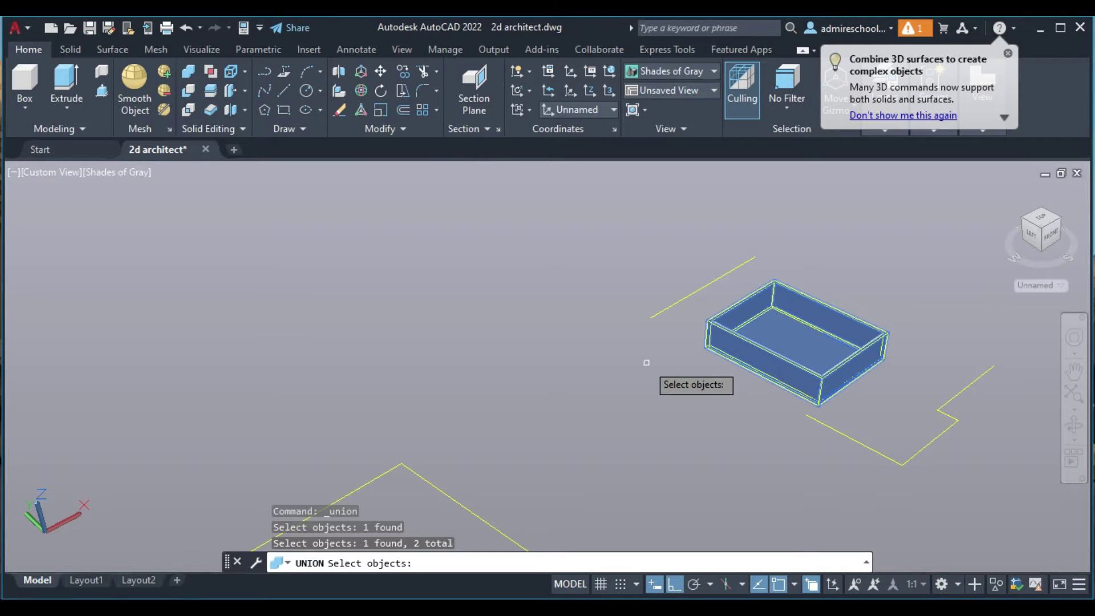
key(Return)
- Start moving the box from a base point while panning to find a destination
click(380, 71)
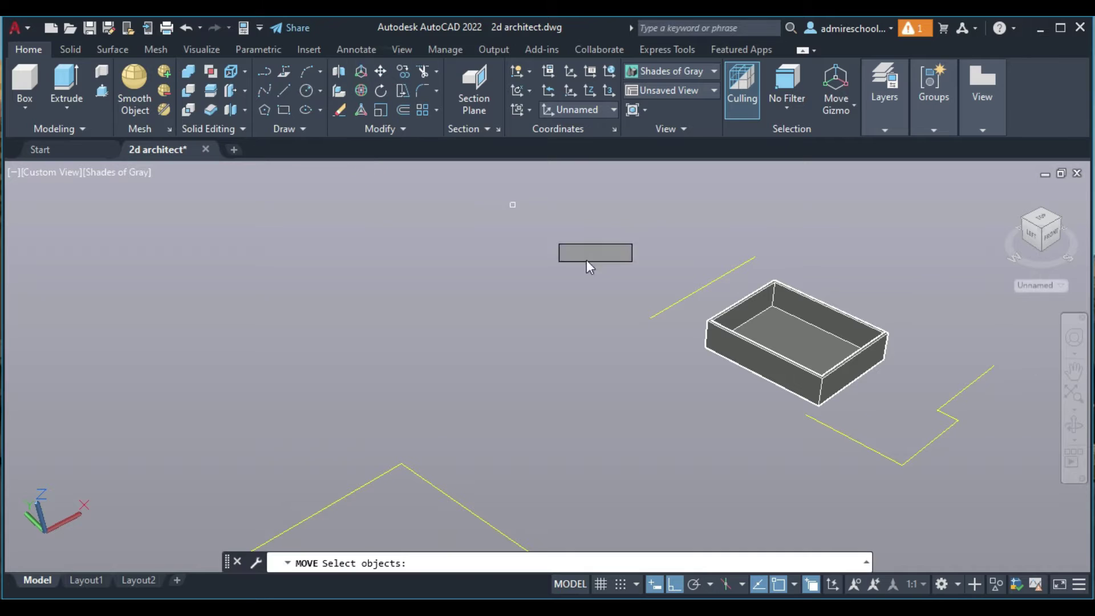
click(747, 345)
key(Return)
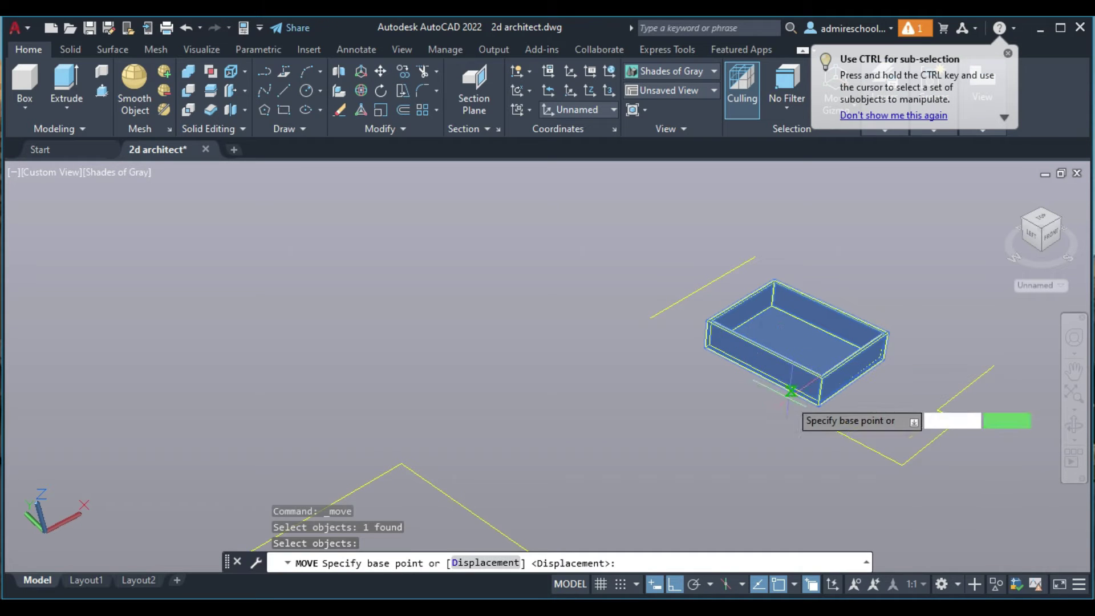
click(818, 406)
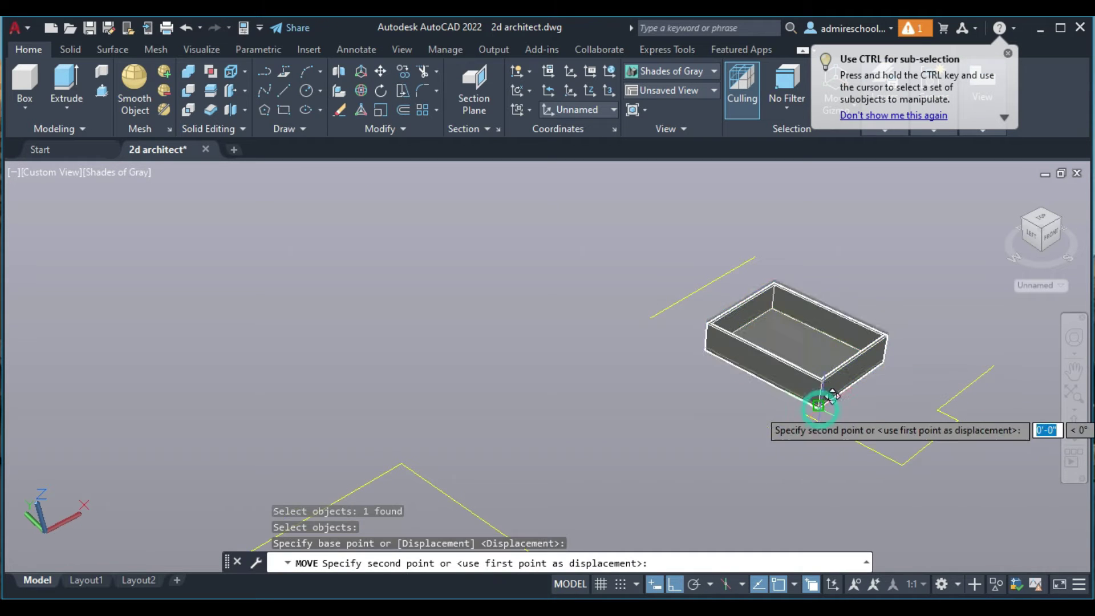
click(1075, 372)
scroll(677, 379, down, 1)
scroll(697, 367, down, 3)
scroll(700, 362, down, 2)
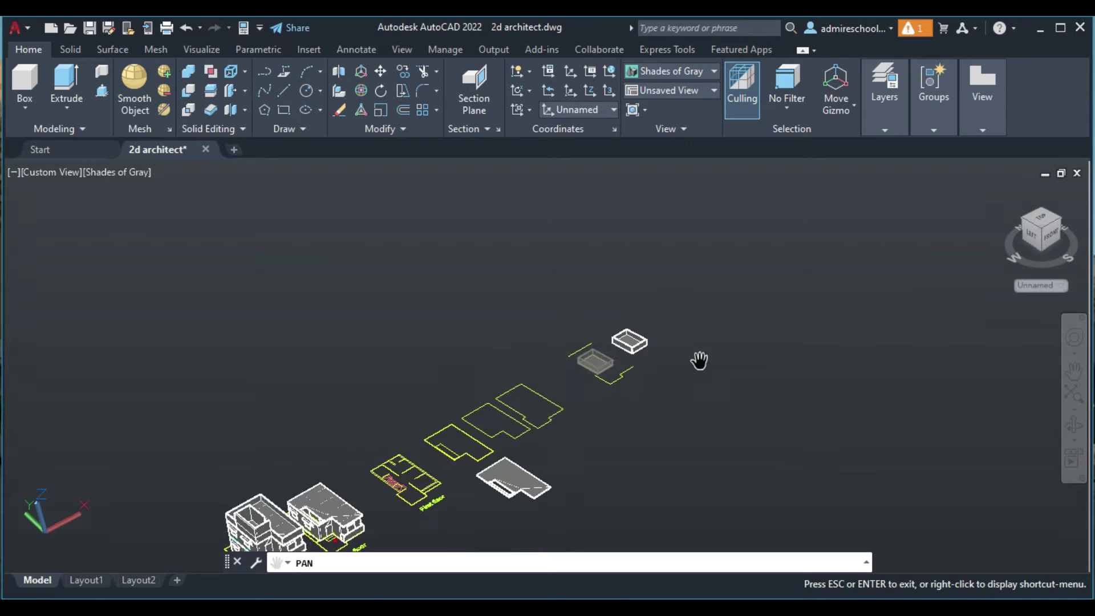
- Abandon the pending move and undo it so the box stays in place
drag(365, 485, 308, 514)
scroll(453, 396, up, 3)
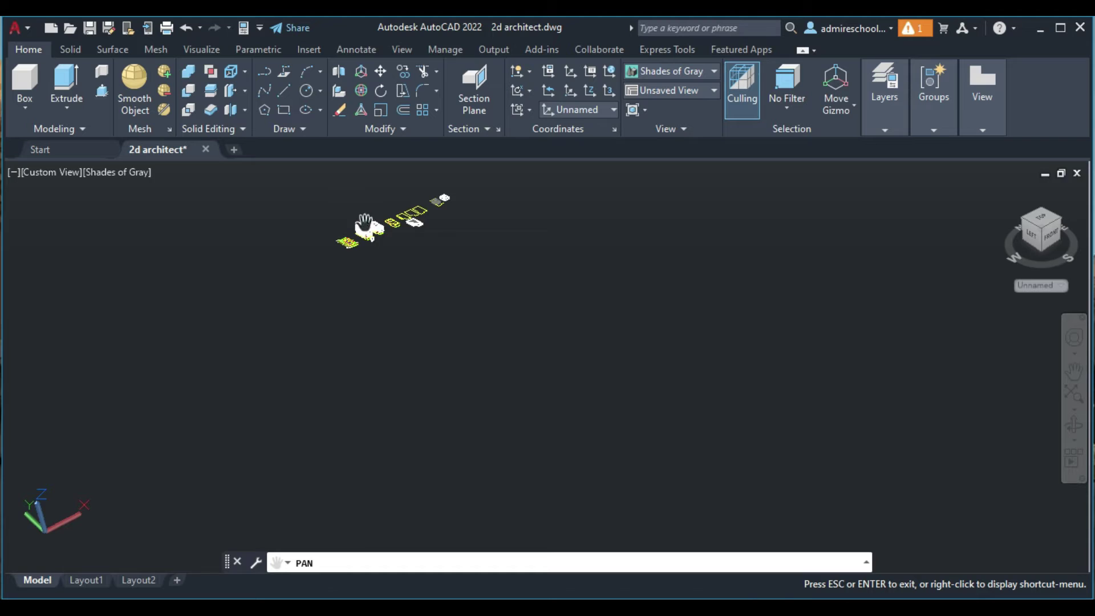
scroll(477, 308, up, 3)
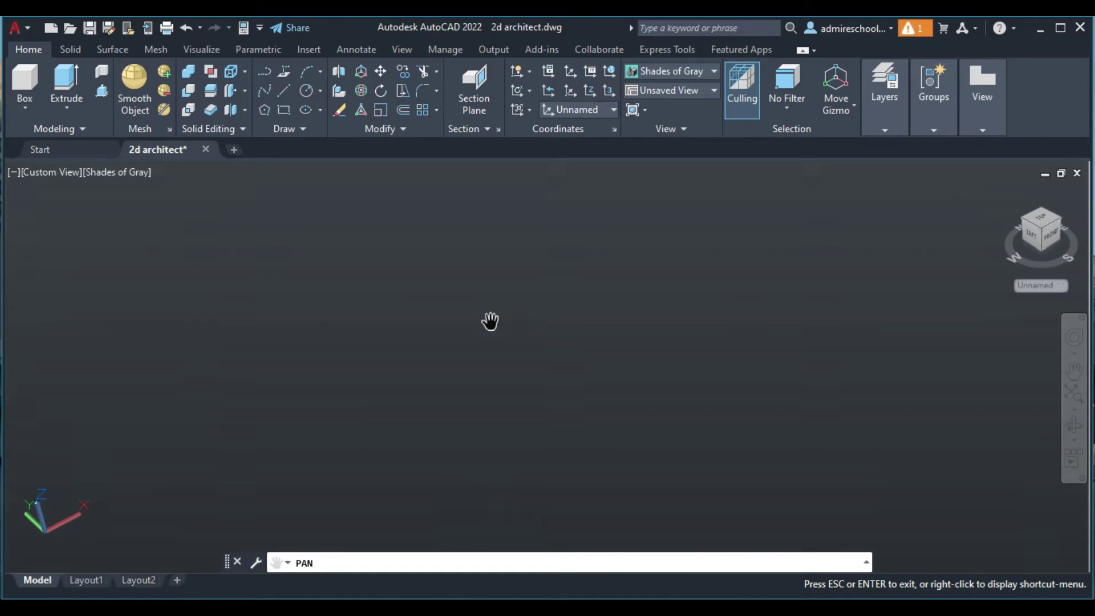
key(Escape)
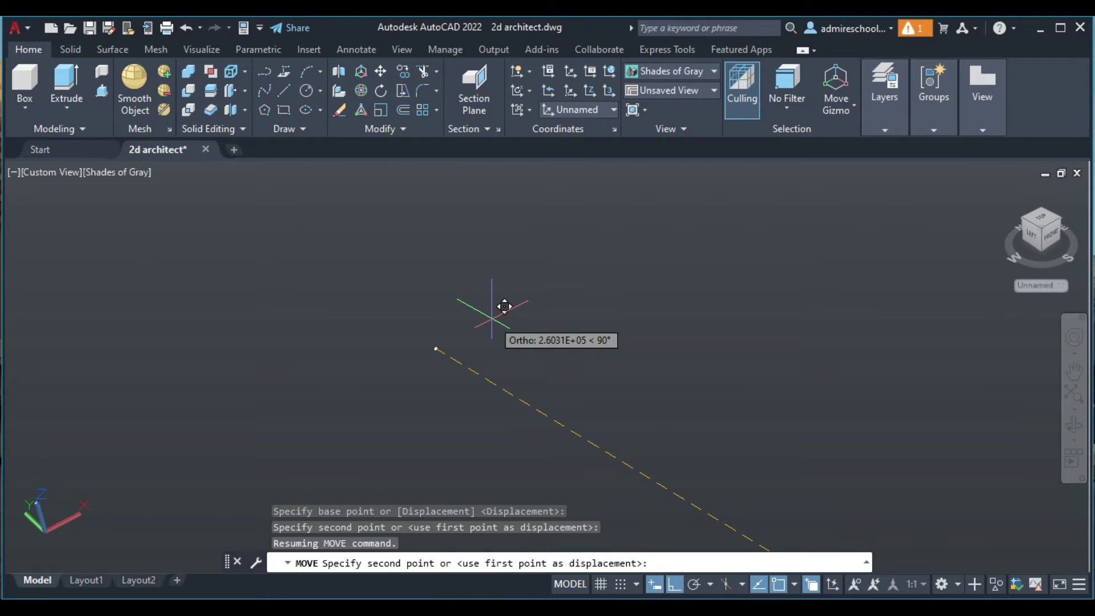
key(ctrl+z)
key(Escape)
key(ctrl+z)
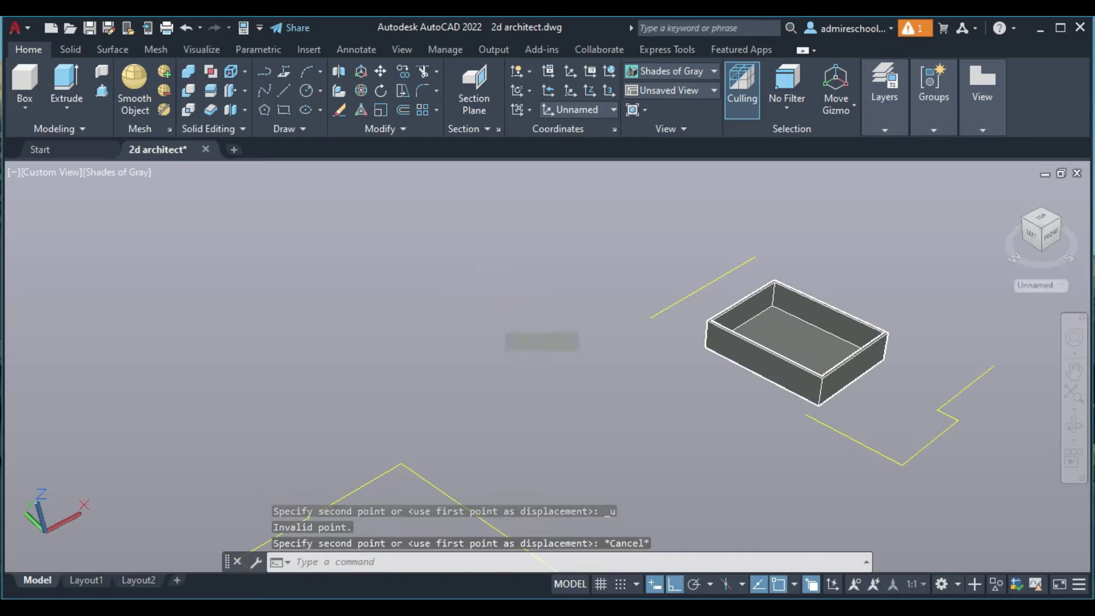
- Start moving the box from its corner, panning to bring the house into view
click(379, 71)
click(807, 368)
key(Return)
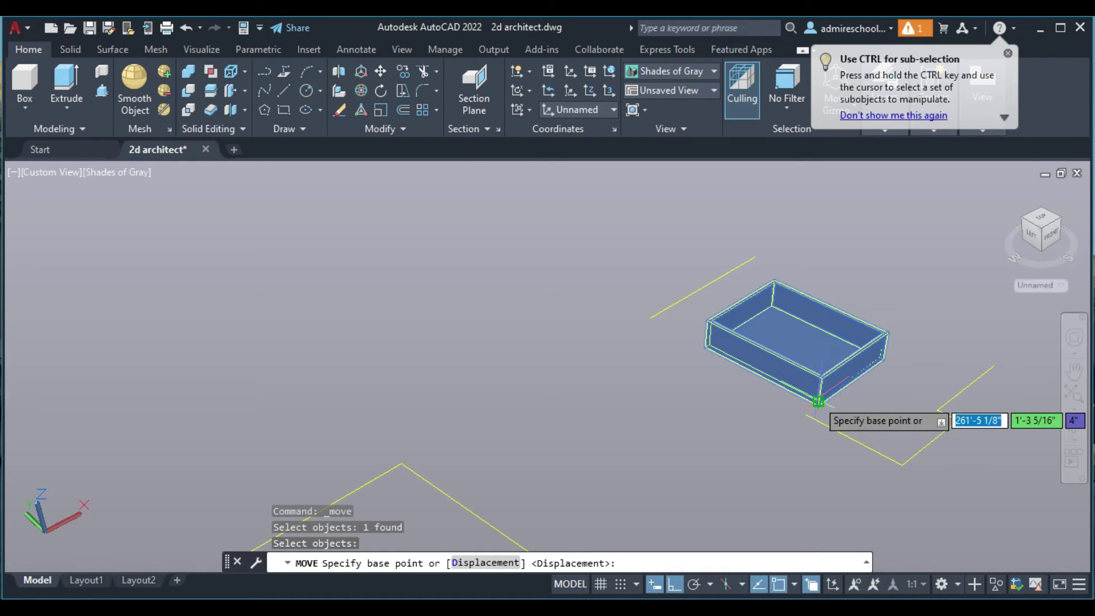
click(818, 406)
scroll(829, 394, down, 5)
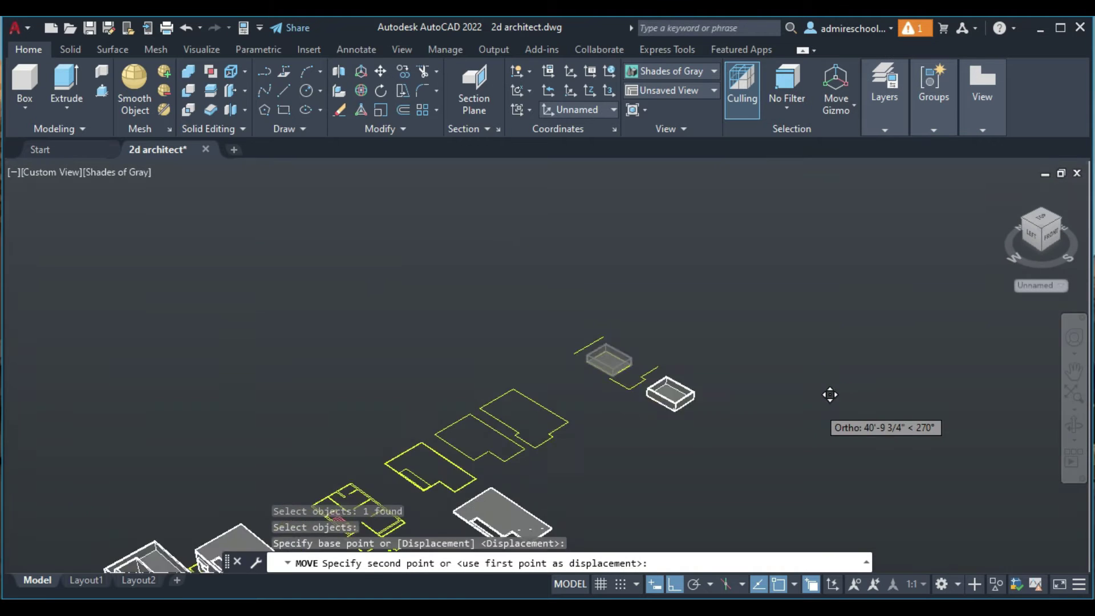
scroll(477, 441, up, 2)
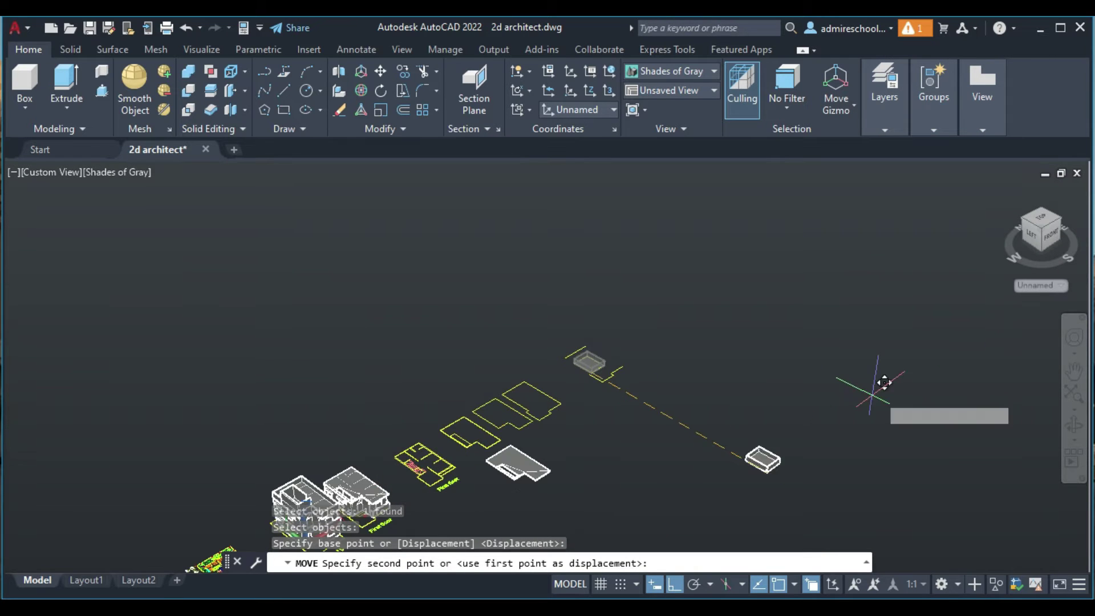
click(1074, 372)
drag(325, 513, 533, 399)
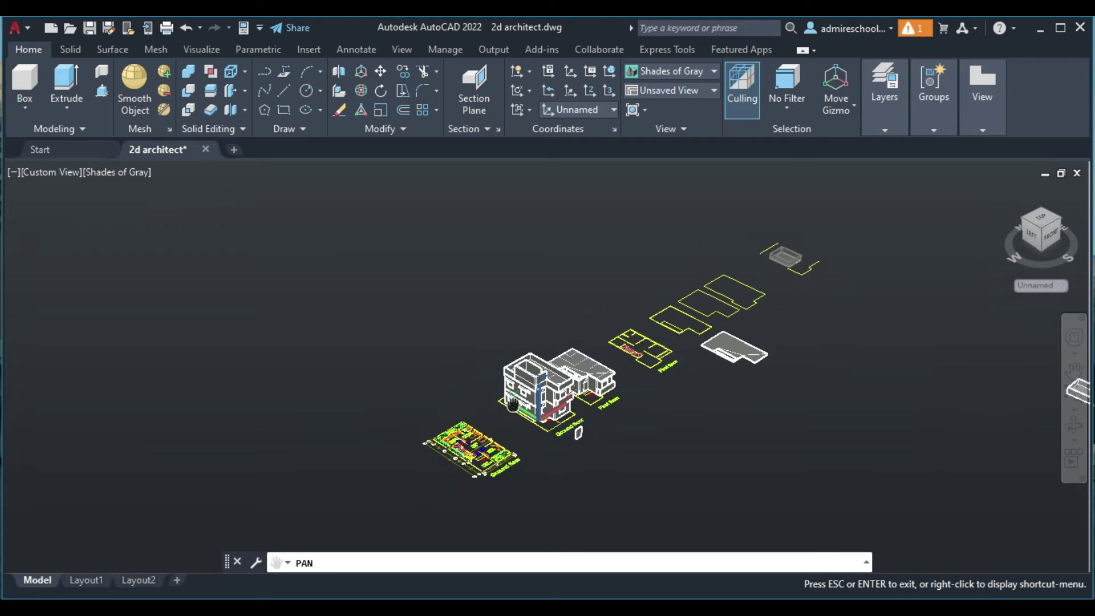
scroll(531, 411, up, 2)
scroll(528, 421, up, 2)
scroll(520, 416, up, 4)
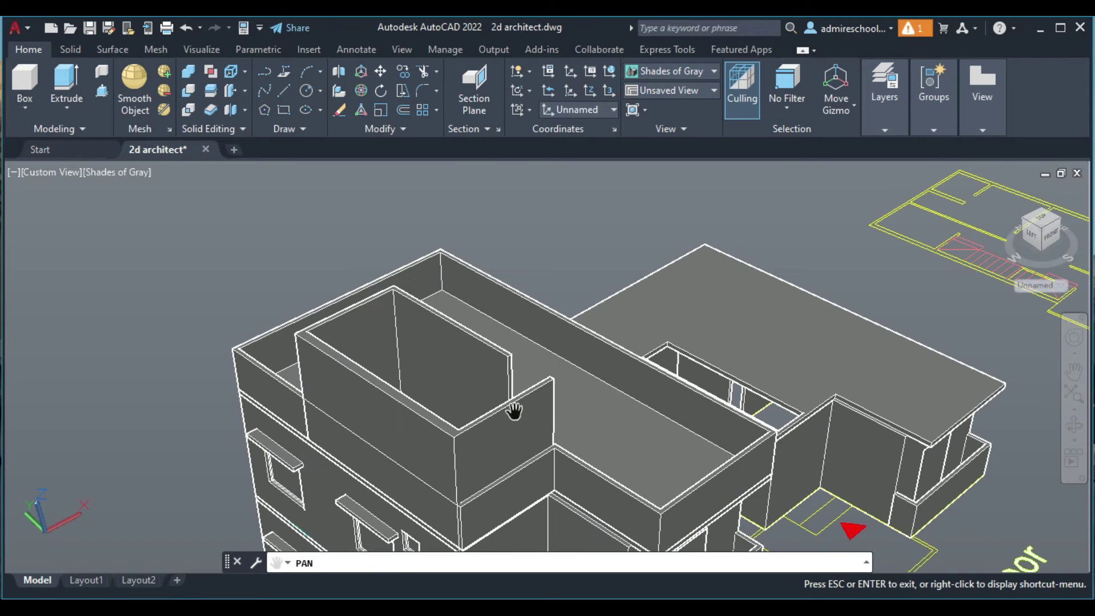
key(Escape)
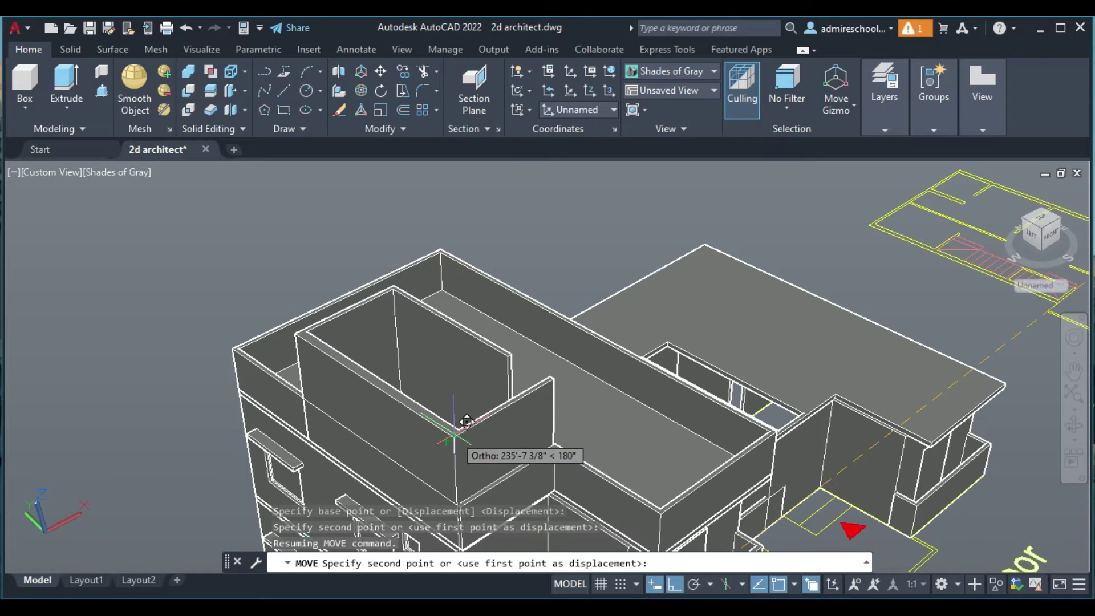
- Drop the box on the house roof, then undo that placement
scroll(467, 423, up, 3)
scroll(465, 434, down, 4)
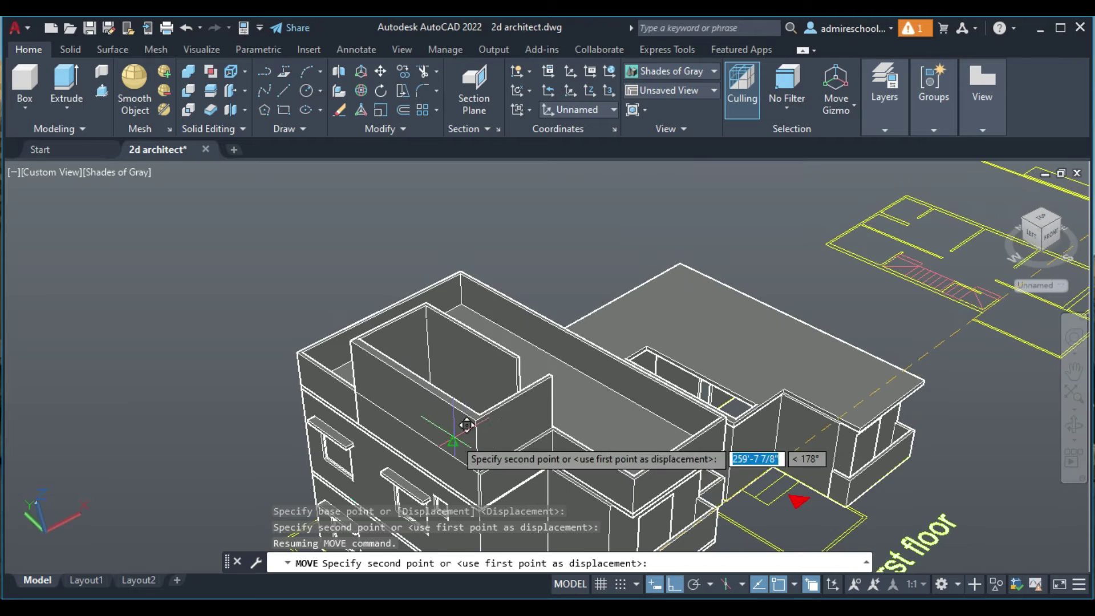
click(490, 409)
scroll(571, 433, down, 5)
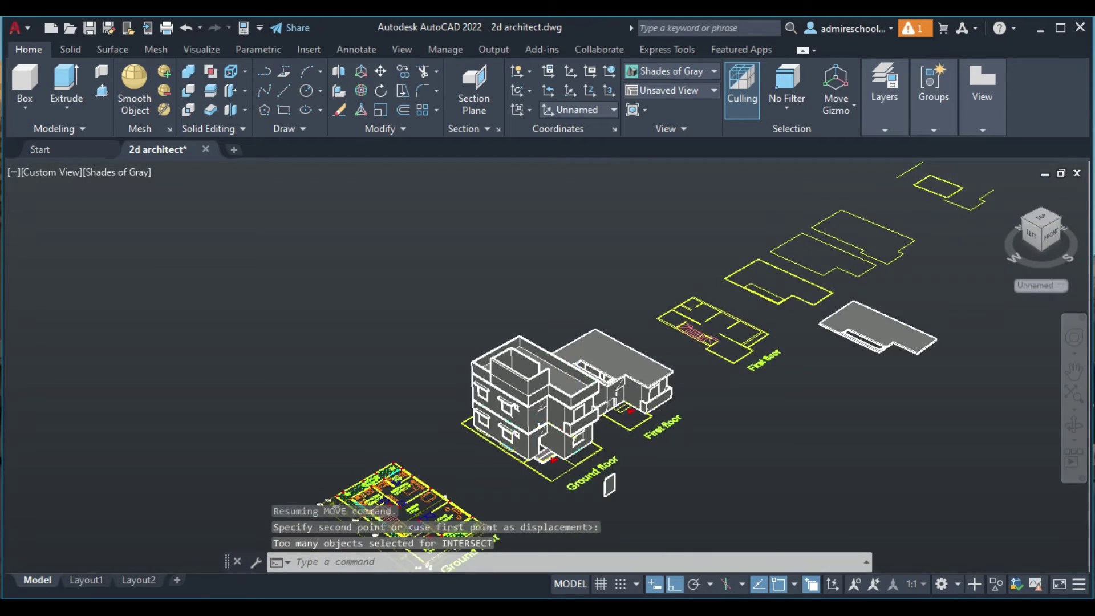
scroll(571, 433, down, 3)
scroll(571, 433, up, 3)
scroll(571, 433, up, 4)
scroll(571, 433, down, 4)
key(ctrl+z)
key(ctrl+z)
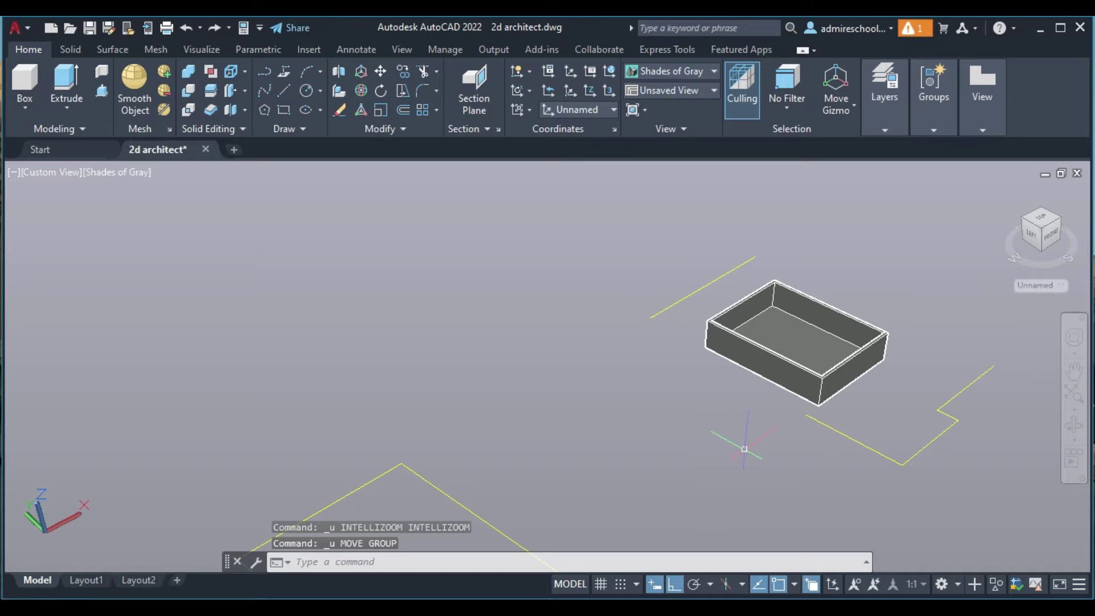
- Move the open-topped box from its corner to a new nearby point
click(836, 375)
click(380, 75)
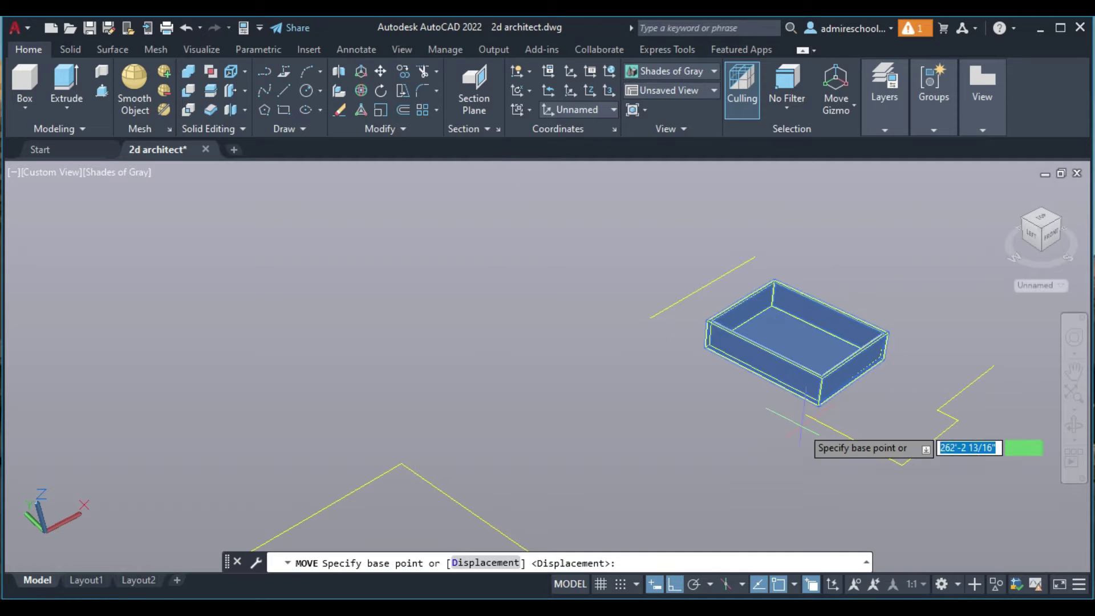
click(817, 405)
scroll(828, 394, down, 5)
scroll(827, 391, down, 3)
click(827, 392)
- Abandon a second move, then pan and orbit to a front view of the floor models
key(space)
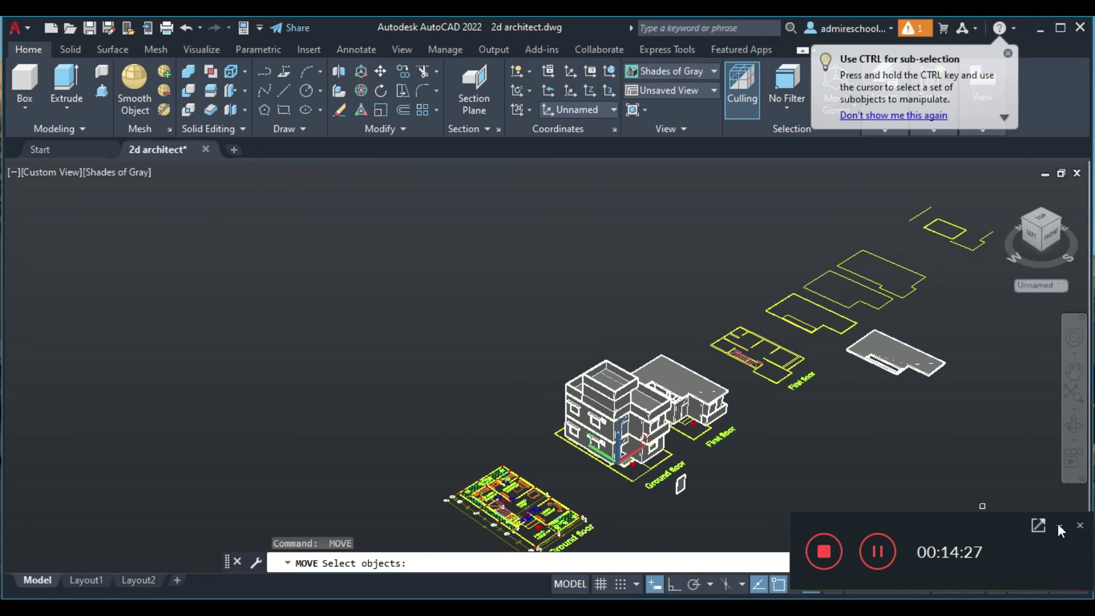
click(1057, 522)
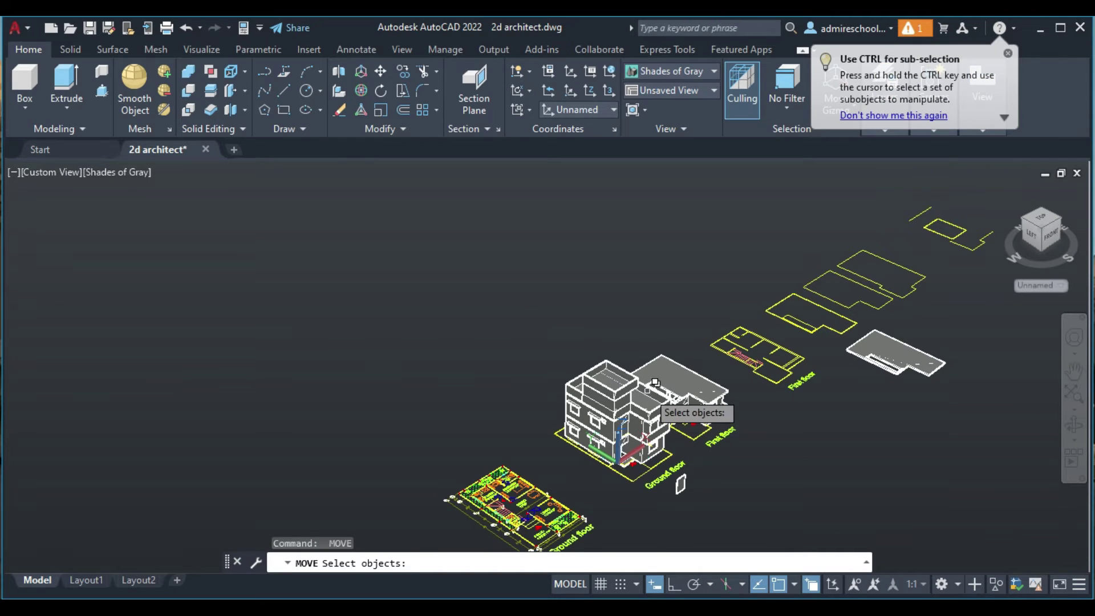
scroll(660, 494, up, 1)
scroll(667, 470, up, 3)
scroll(671, 531, down, 3)
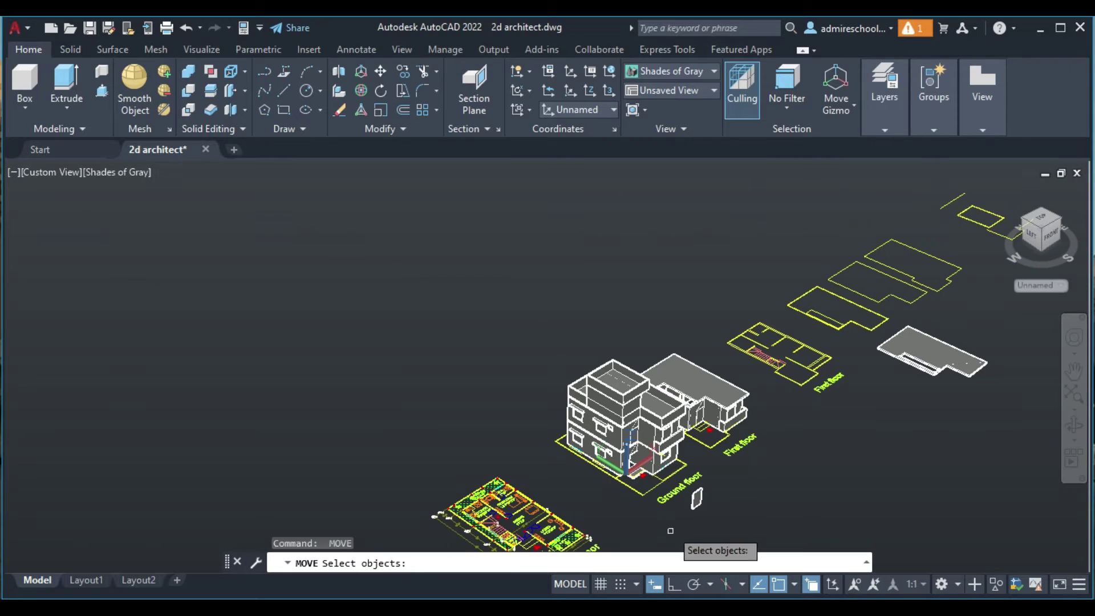
key(Escape)
key(space)
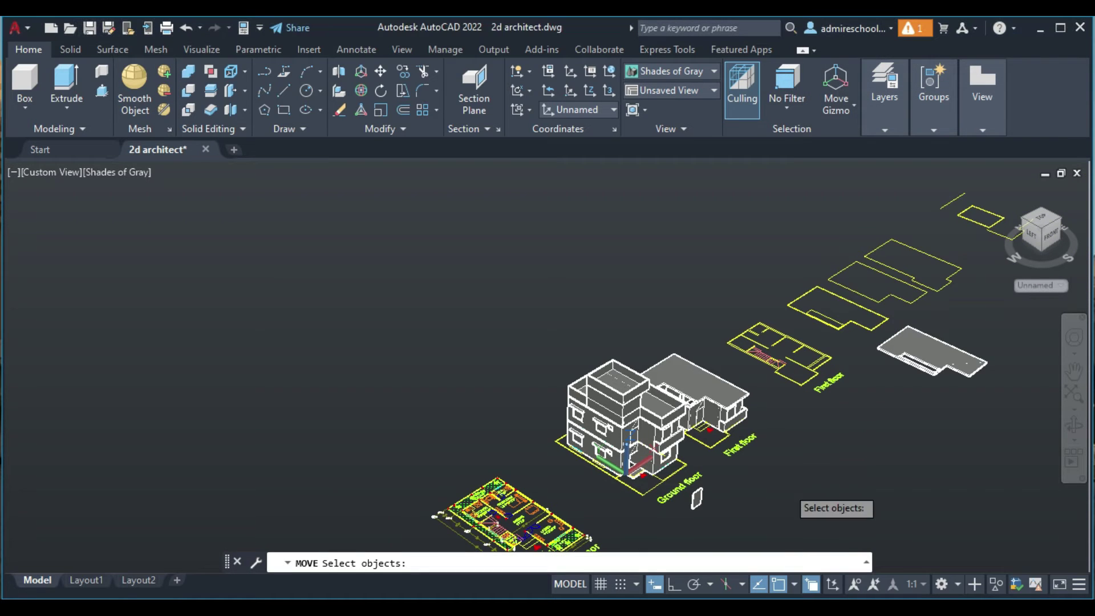
click(1074, 371)
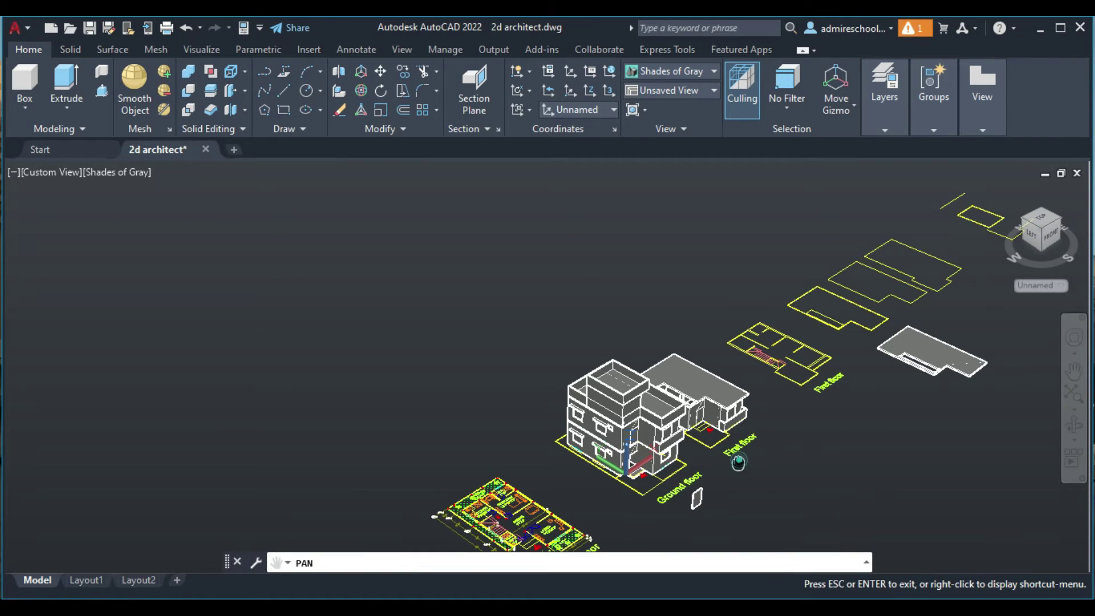
drag(736, 461, 548, 401)
click(1074, 425)
mouse_move(398, 465)
mouse_down()
mouse_move(399, 380)
mouse_move(344, 393)
mouse_move(371, 393)
mouse_up()
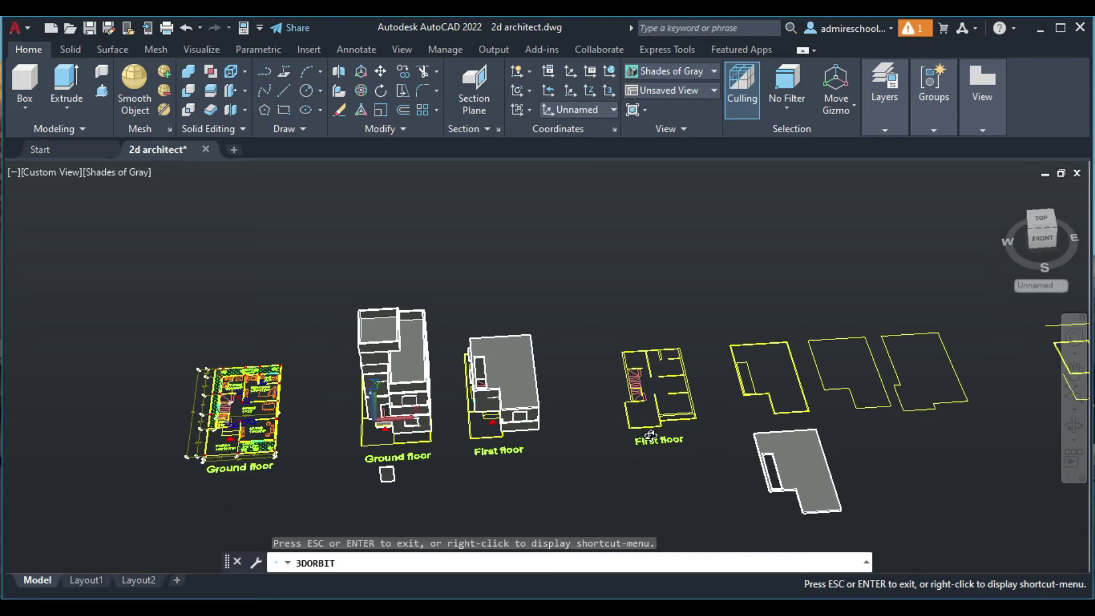
- Window-select and erase the two First floor plans, then orbit onto the house in 3D
key(Escape)
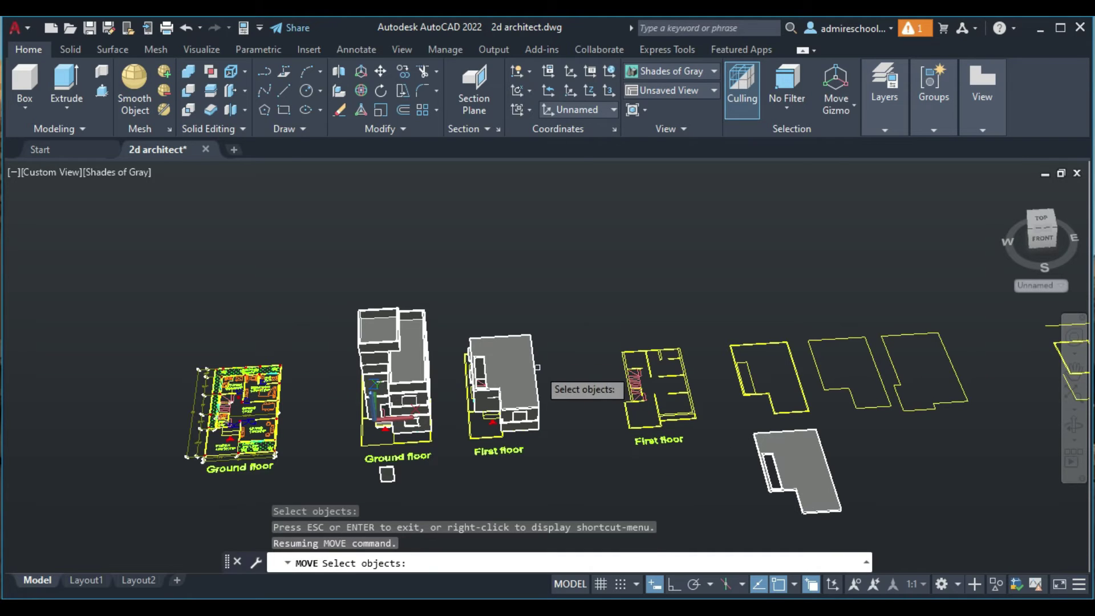
key(Escape)
click(463, 318)
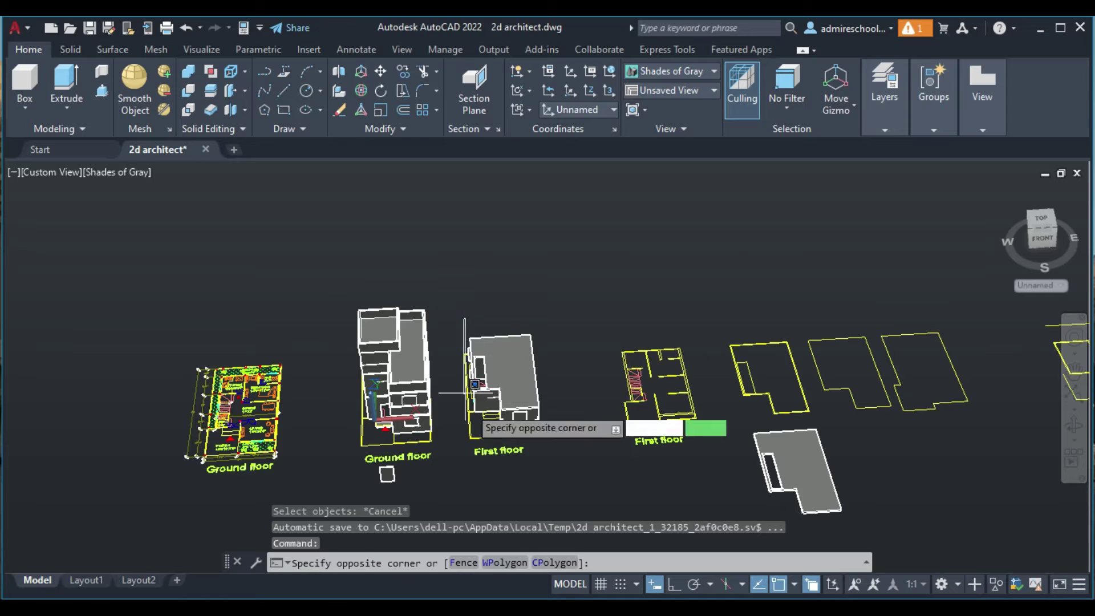
click(713, 480)
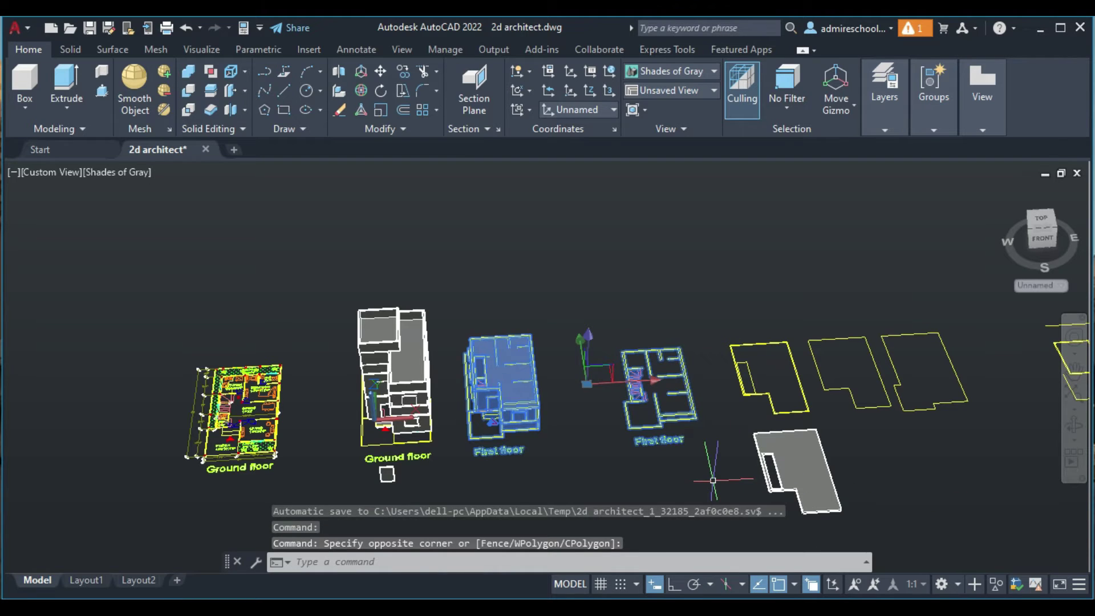
key(Delete)
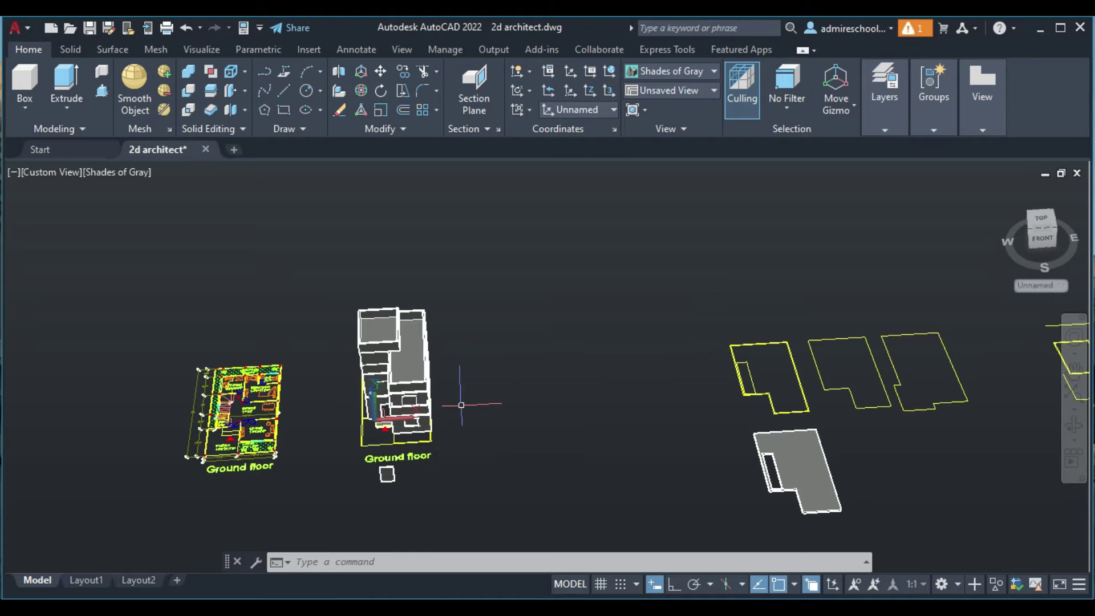
click(1075, 427)
mouse_move(433, 437)
mouse_down()
mouse_move(514, 387)
mouse_move(402, 367)
mouse_move(288, 376)
mouse_move(223, 362)
mouse_up()
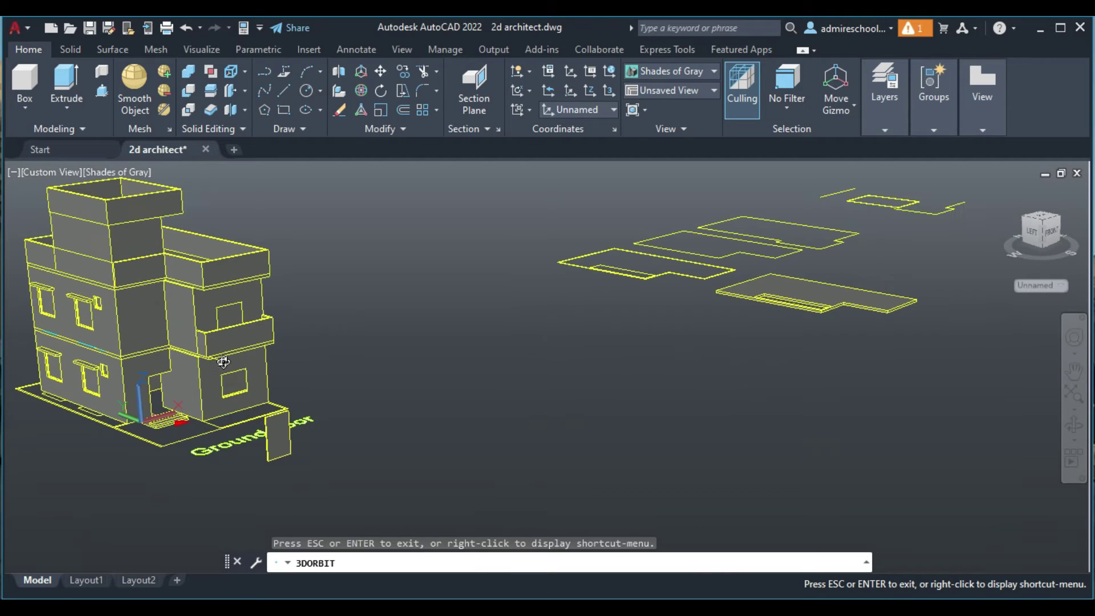
- Select the door panel and switch the display to 2D Wireframe
key(Escape)
click(284, 444)
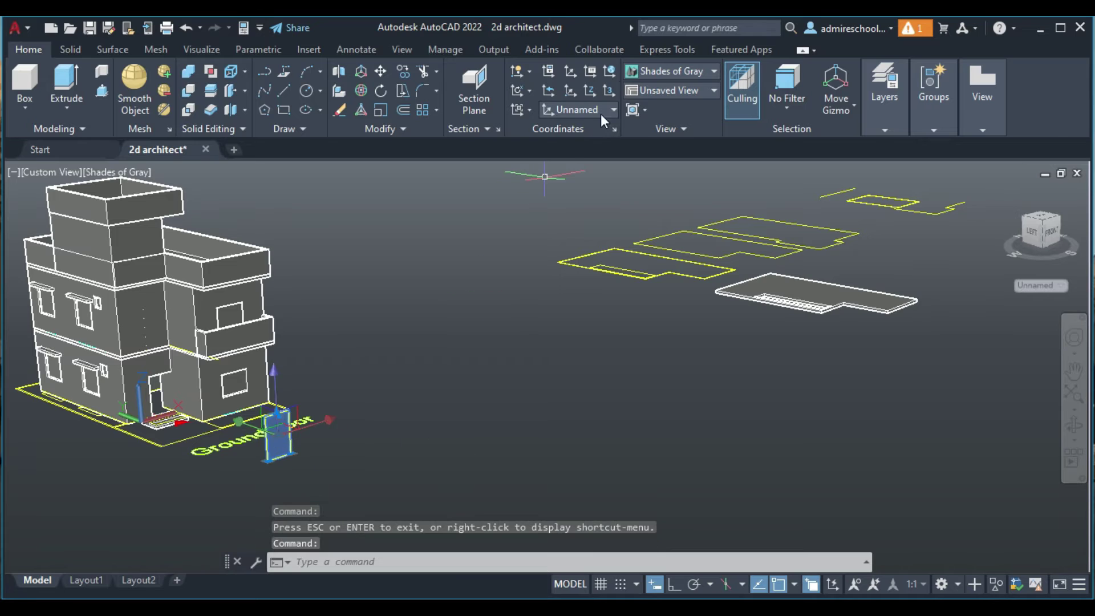
click(673, 73)
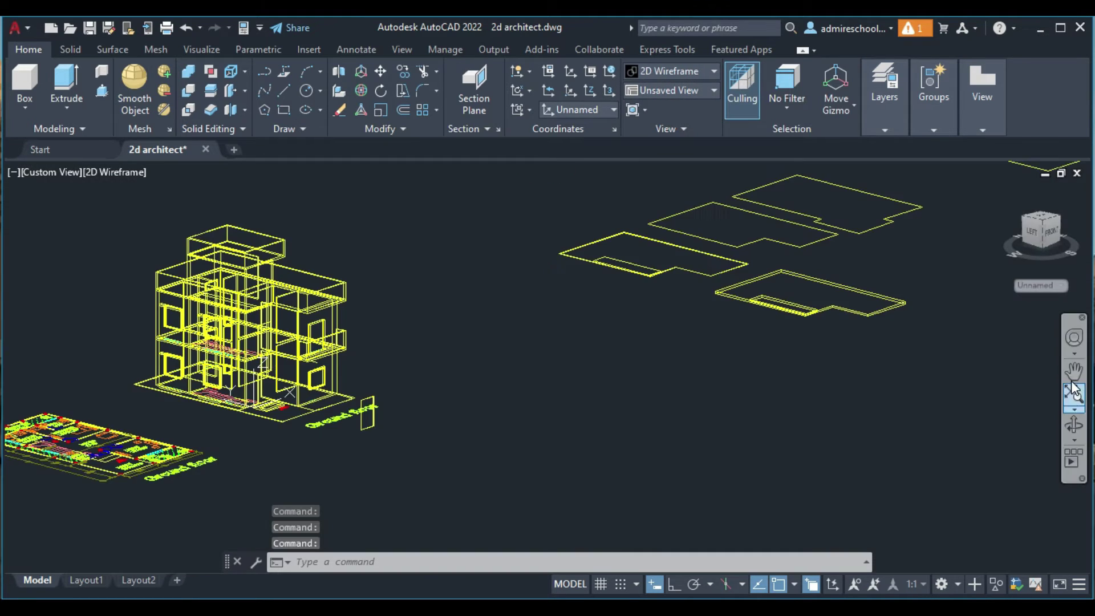
click(1074, 371)
scroll(367, 419, up, 5)
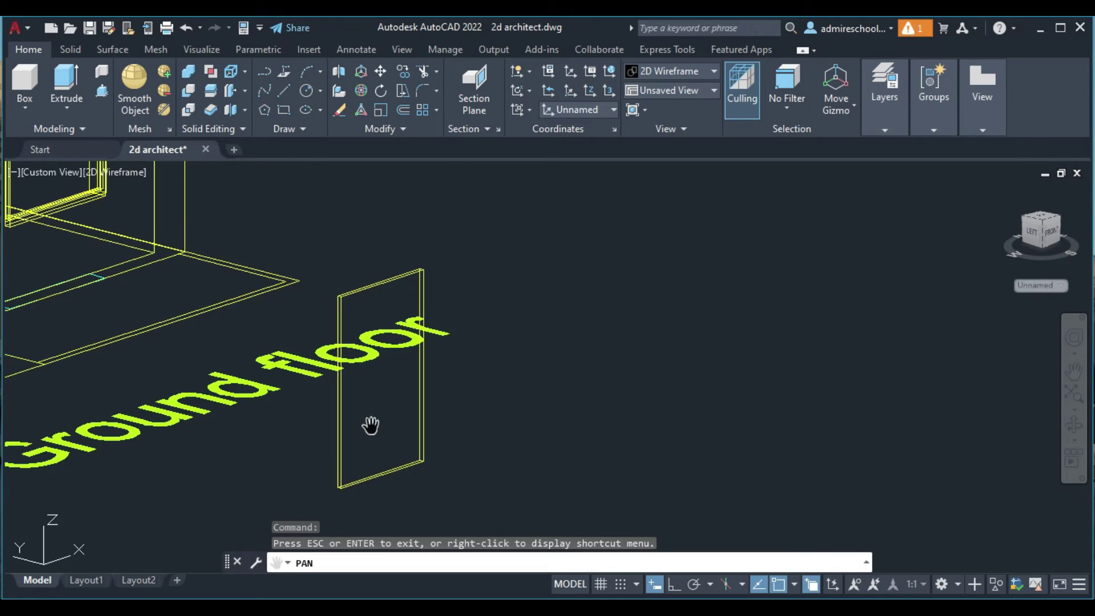
scroll(371, 425, up, 3)
key(Escape)
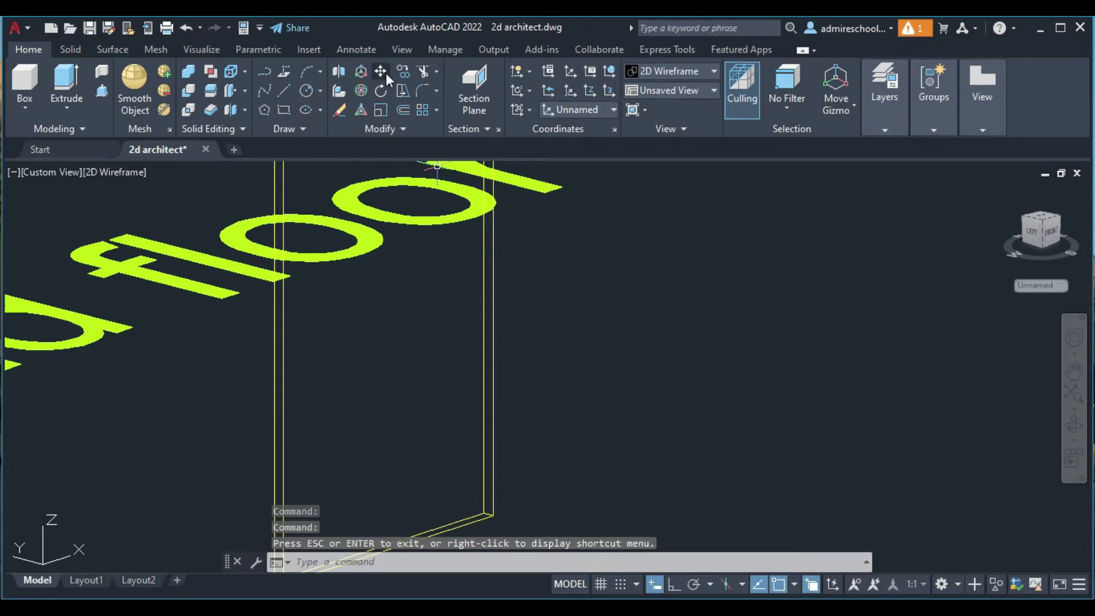
- Move the door panel from its corner to the doorway corner of the house
click(492, 365)
key(Return)
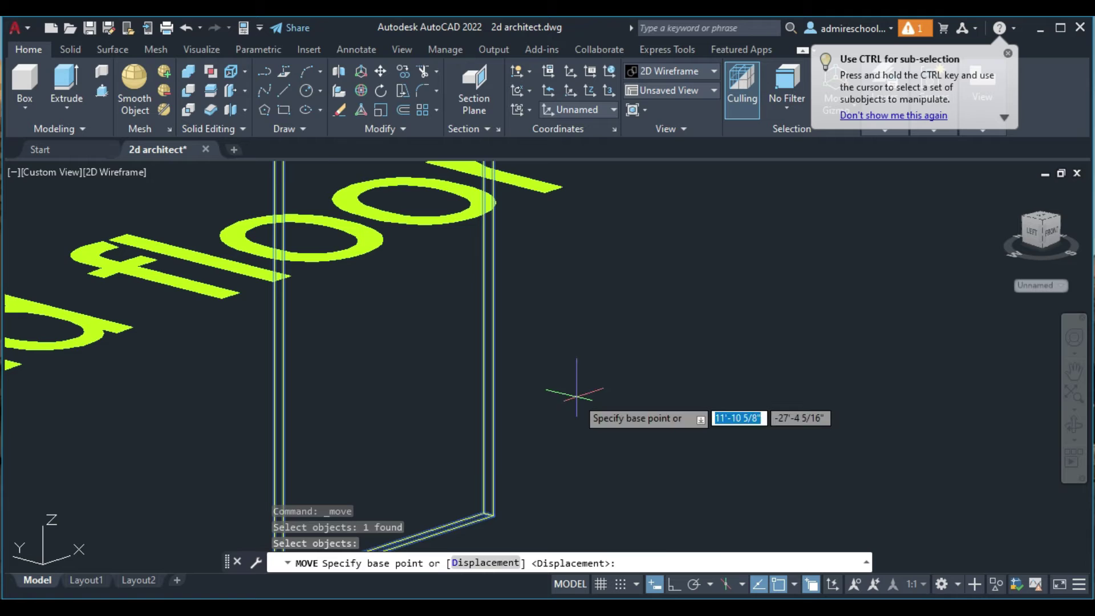
click(488, 516)
scroll(489, 516, down, 3)
scroll(342, 468, down, 2)
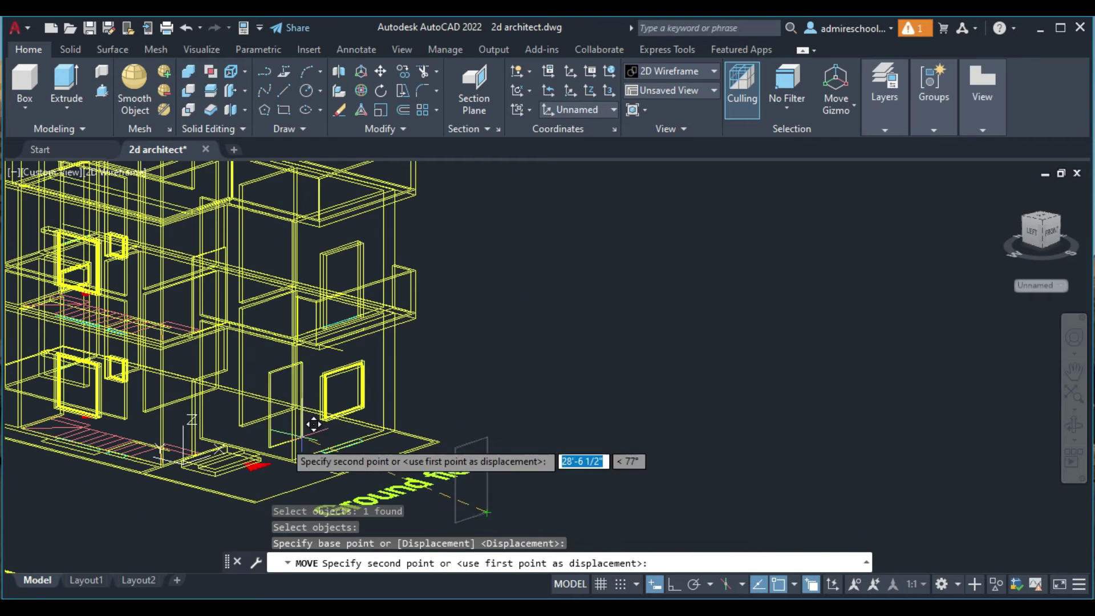
scroll(285, 430, up, 3)
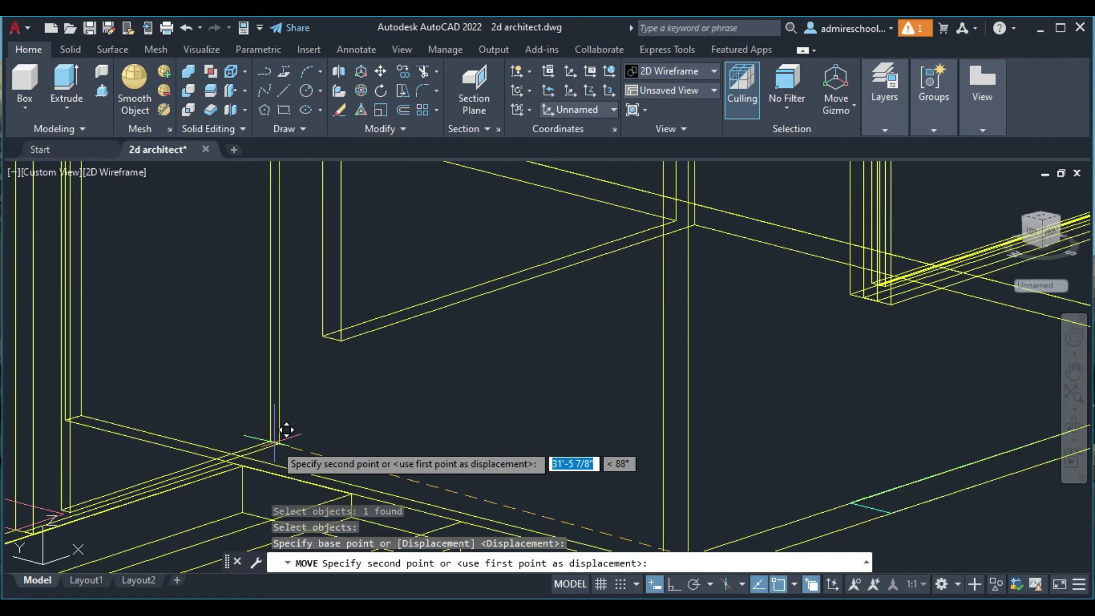
scroll(256, 440, up, 3)
click(230, 466)
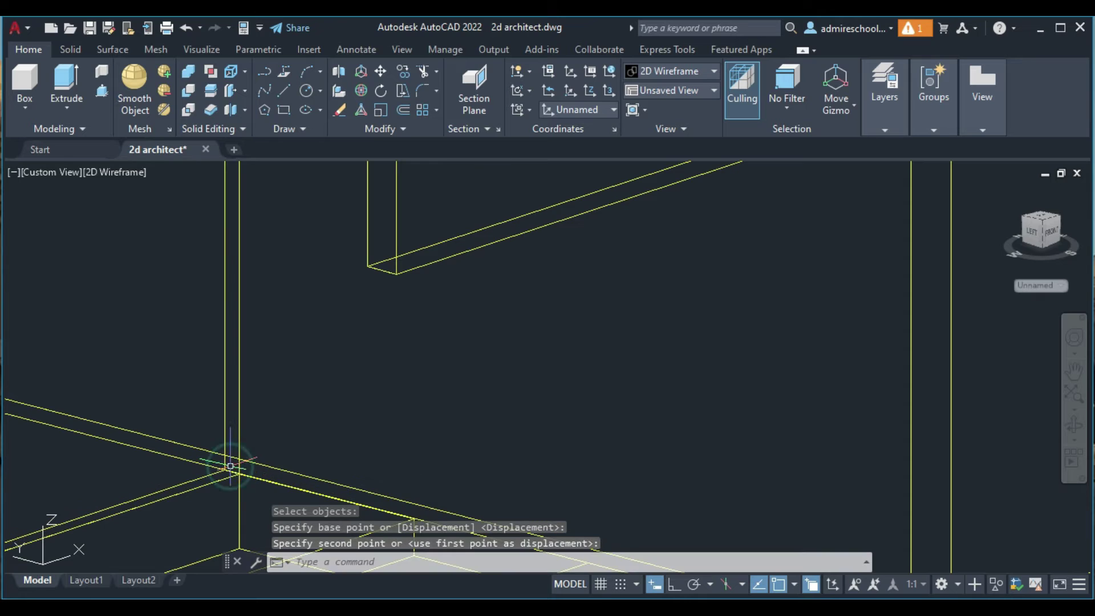
key(Escape)
scroll(407, 389, down, 3)
scroll(433, 367, down, 3)
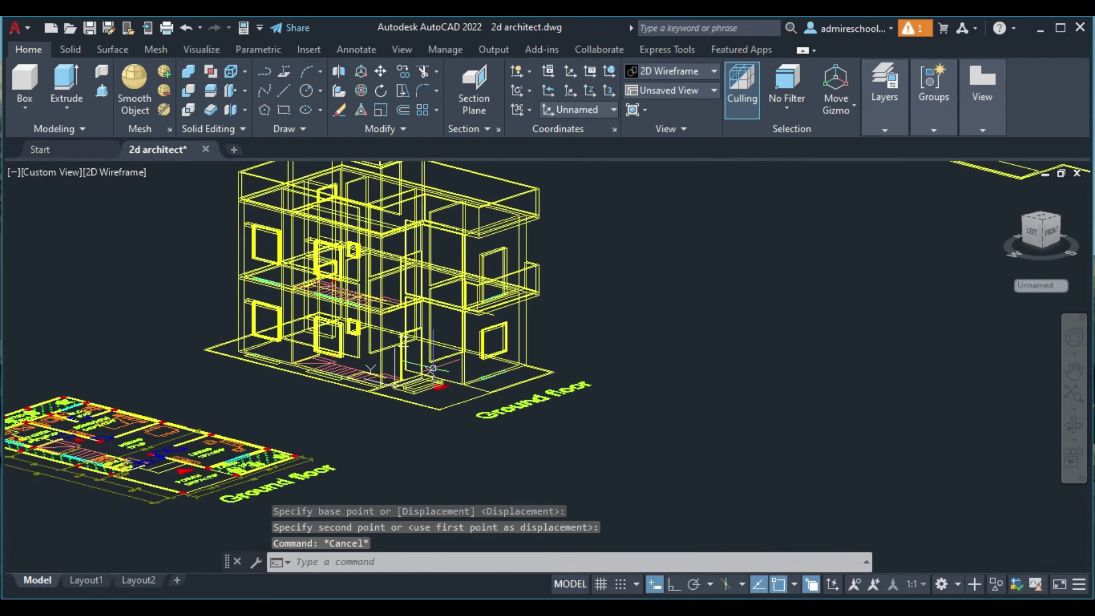
scroll(620, 225, down, 2)
click(713, 72)
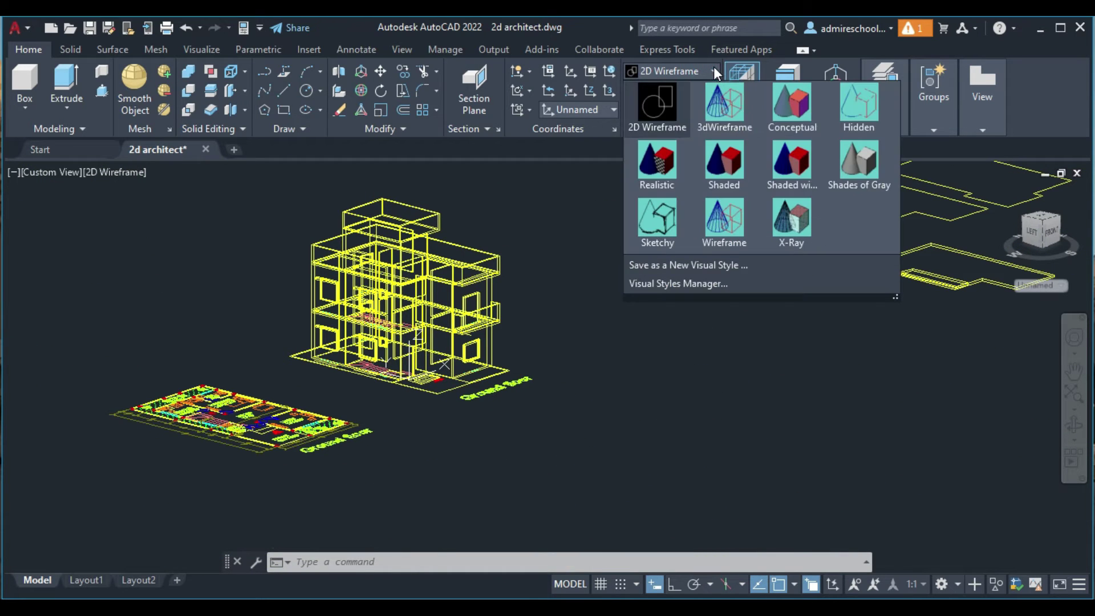
- Apply the Shades of Gray visual style and zoom in on the entrance steps
click(847, 155)
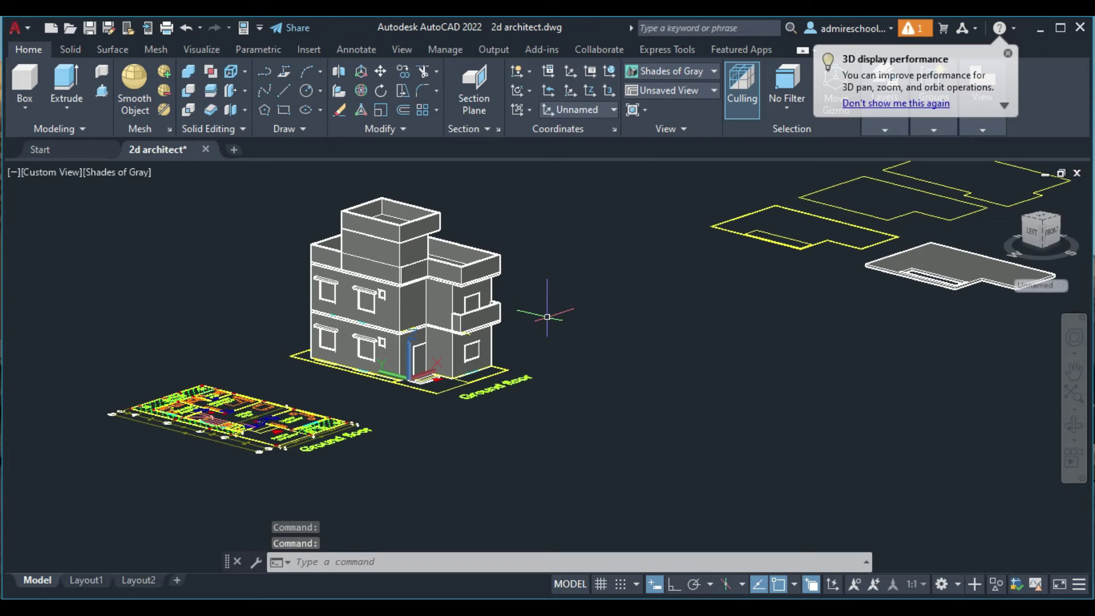
scroll(447, 367, up, 3)
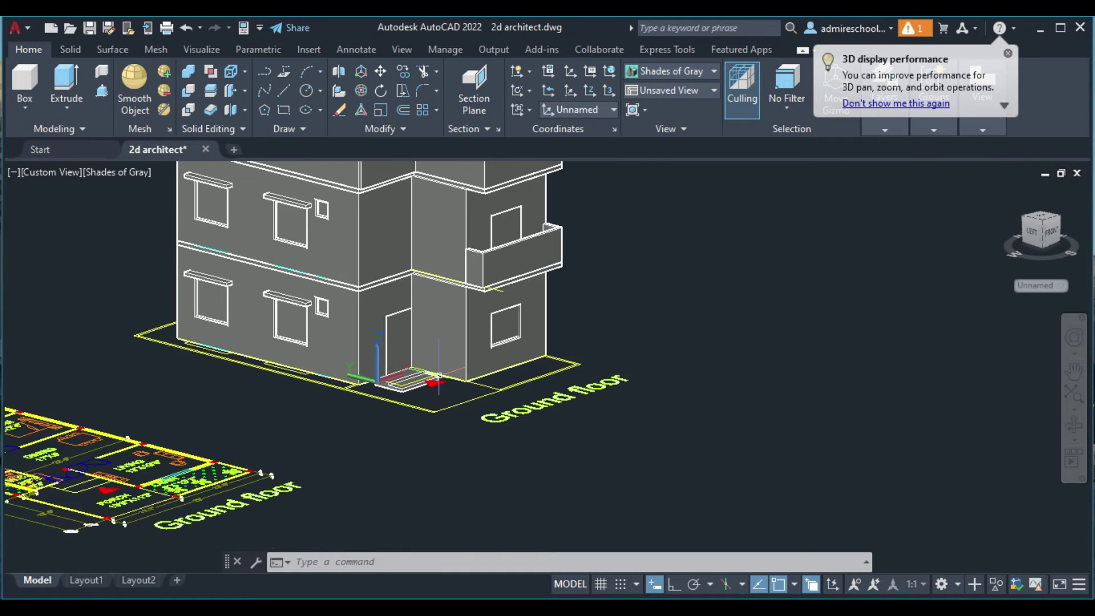
scroll(442, 371, up, 3)
scroll(439, 375, up, 3)
scroll(438, 375, down, 1)
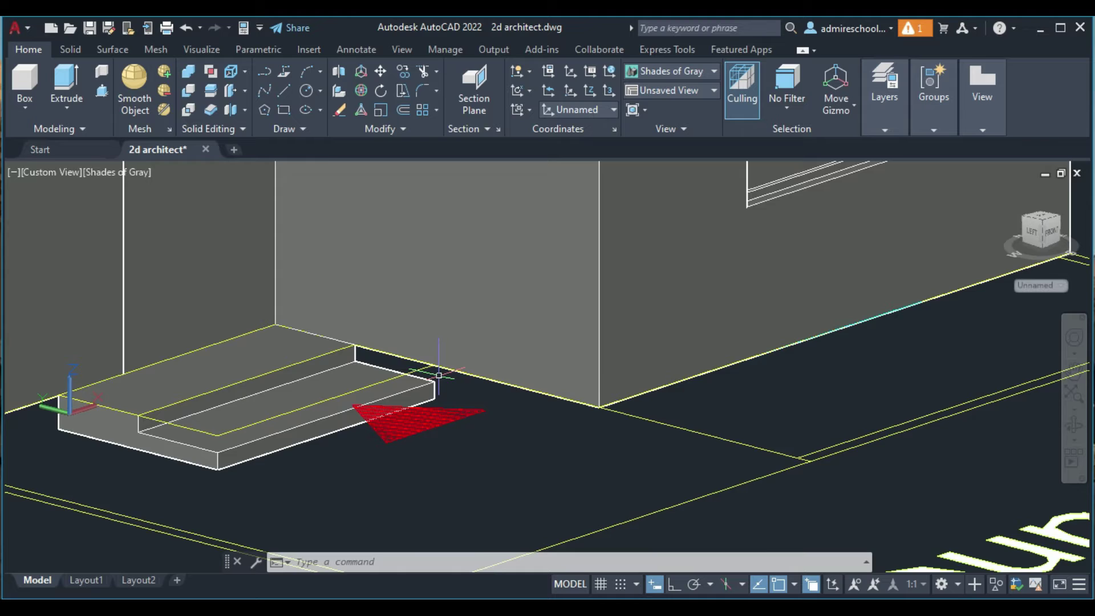
scroll(439, 375, down, 2)
scroll(439, 375, down, 2)
scroll(438, 374, down, 2)
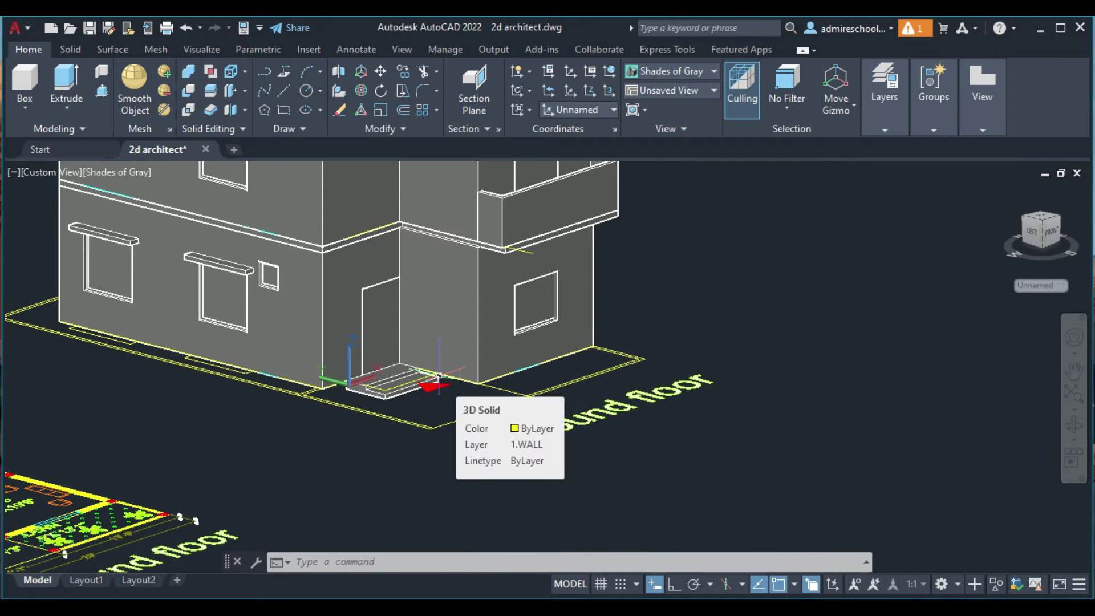
scroll(439, 375, down, 2)
scroll(445, 406, up, 5)
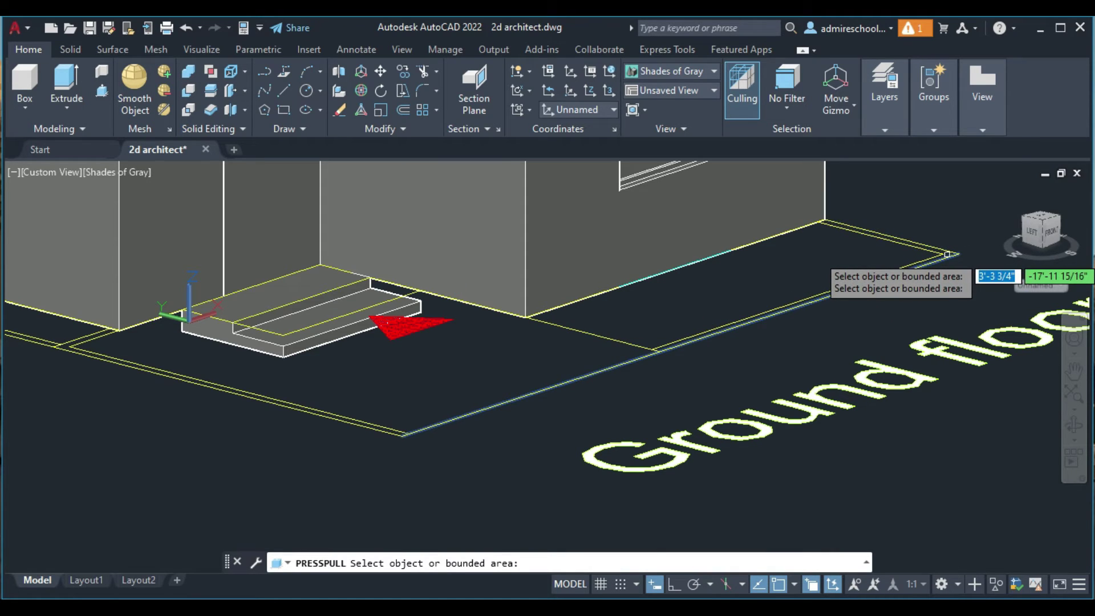
- Press-pull the first compound wall strip at the house front to 5' high
text(p)
key(Return)
scroll(943, 251, up, 2)
scroll(942, 251, up, 1)
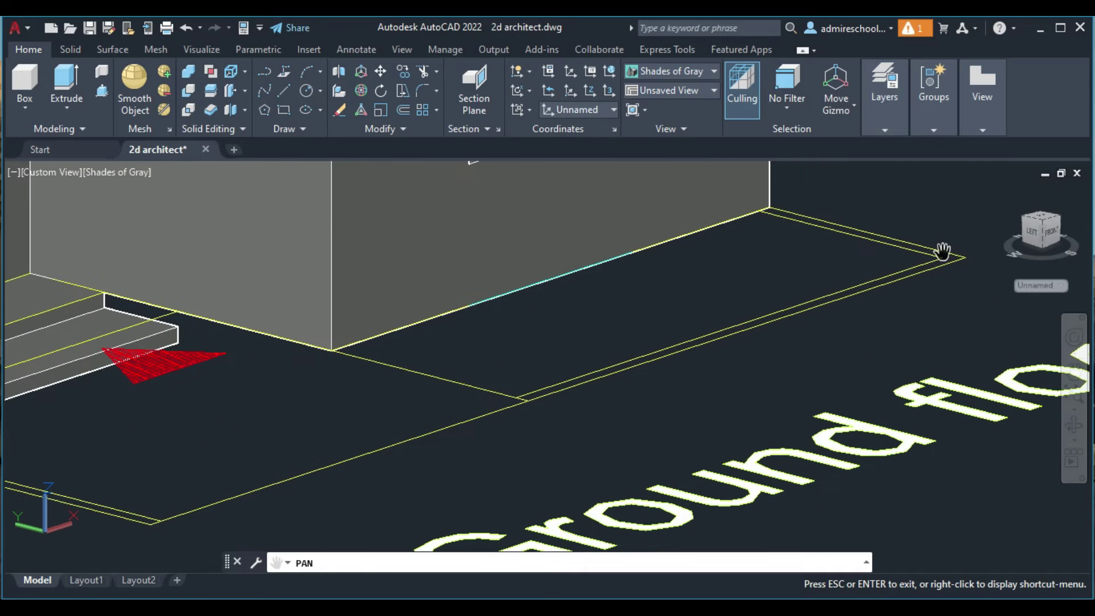
key(Escape)
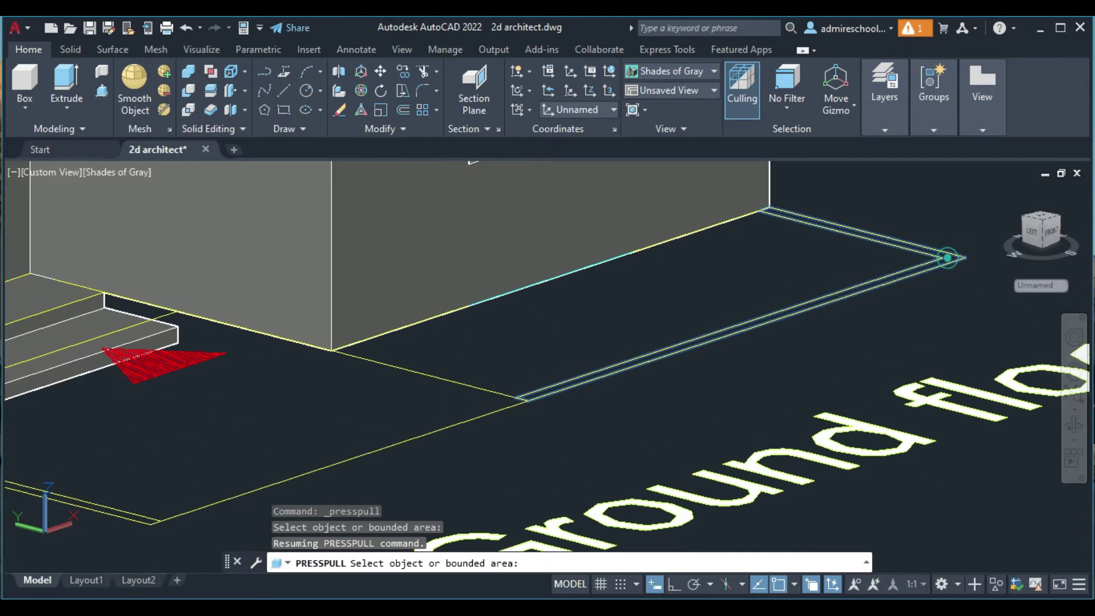
click(825, 257)
text(')
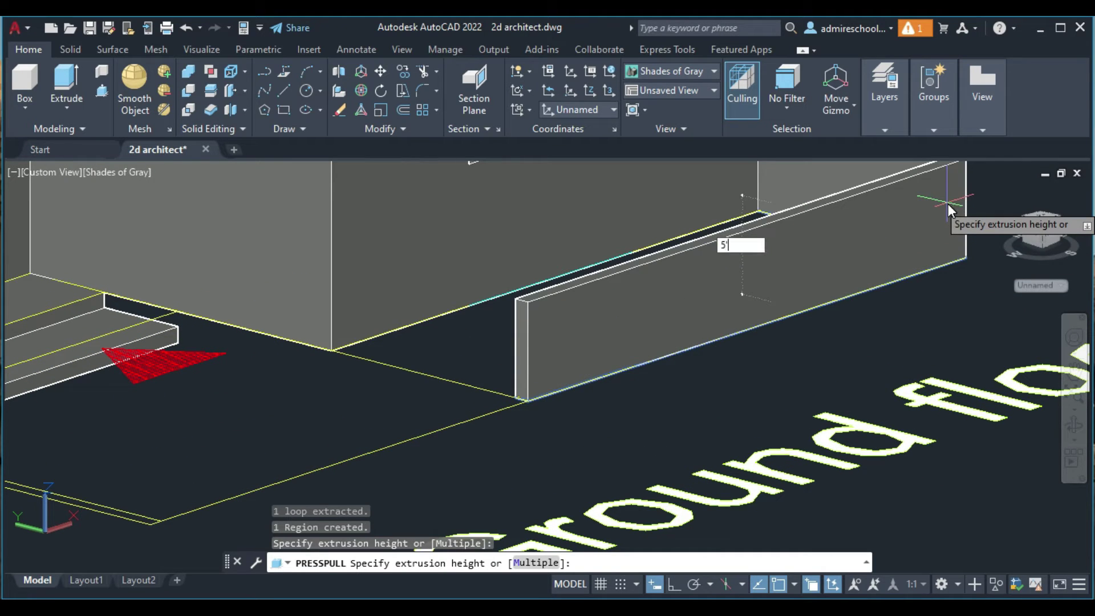
key(Return)
- Raise the second compound wall strip to 5' high as well
scroll(680, 314, down, 2)
scroll(528, 320, up, 2)
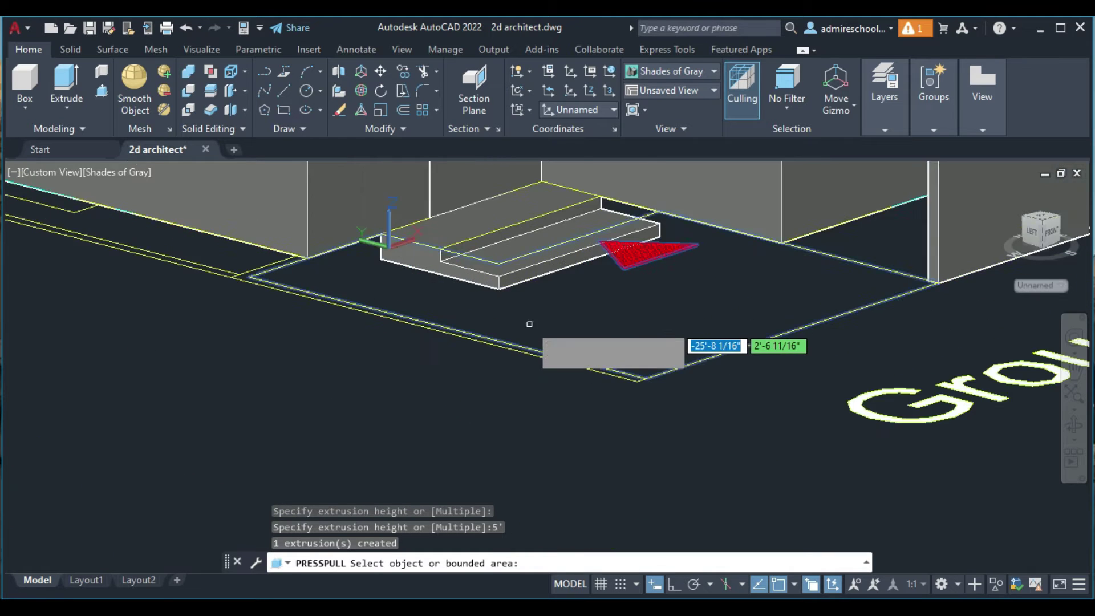
scroll(528, 320, up, 2)
click(511, 373)
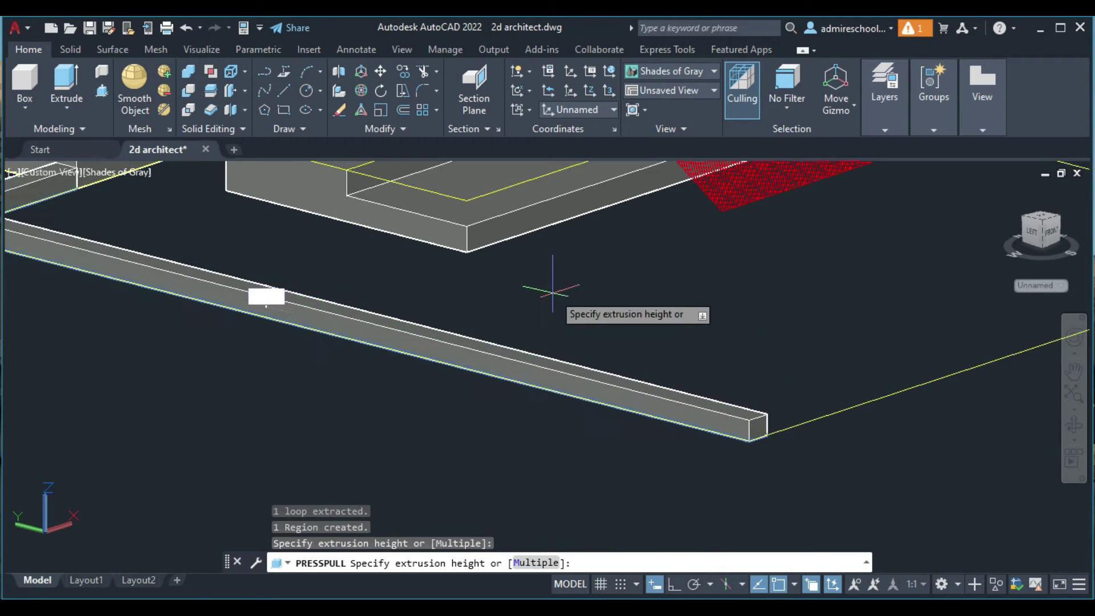
text(5')
key(Return)
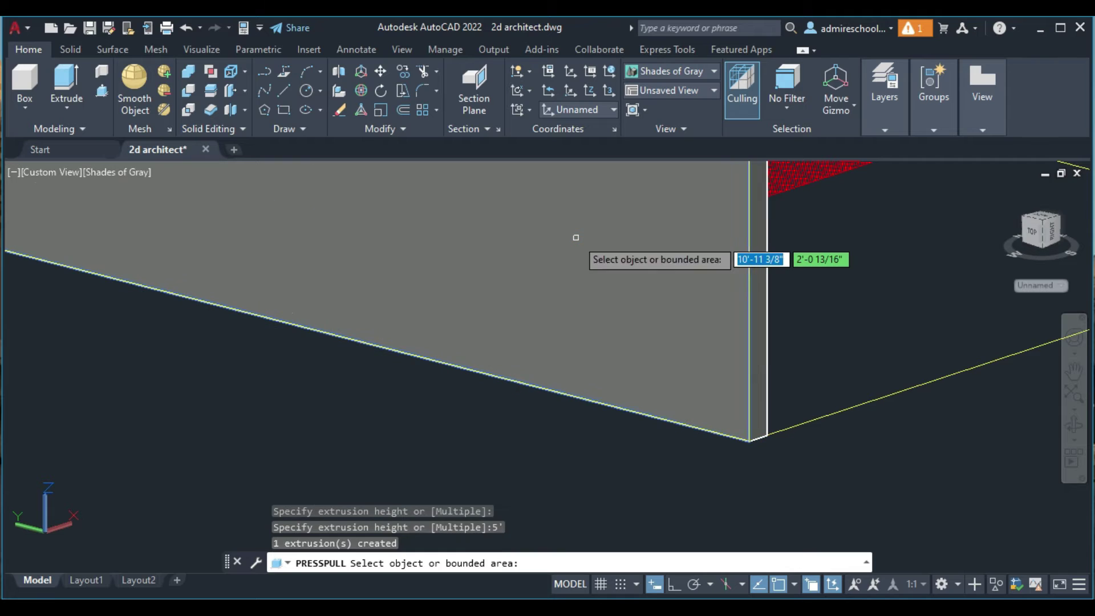
key(Return)
- Cancel a further press-pull and switch the viewport to the Top view
scroll(778, 321, down, 3)
scroll(779, 322, down, 3)
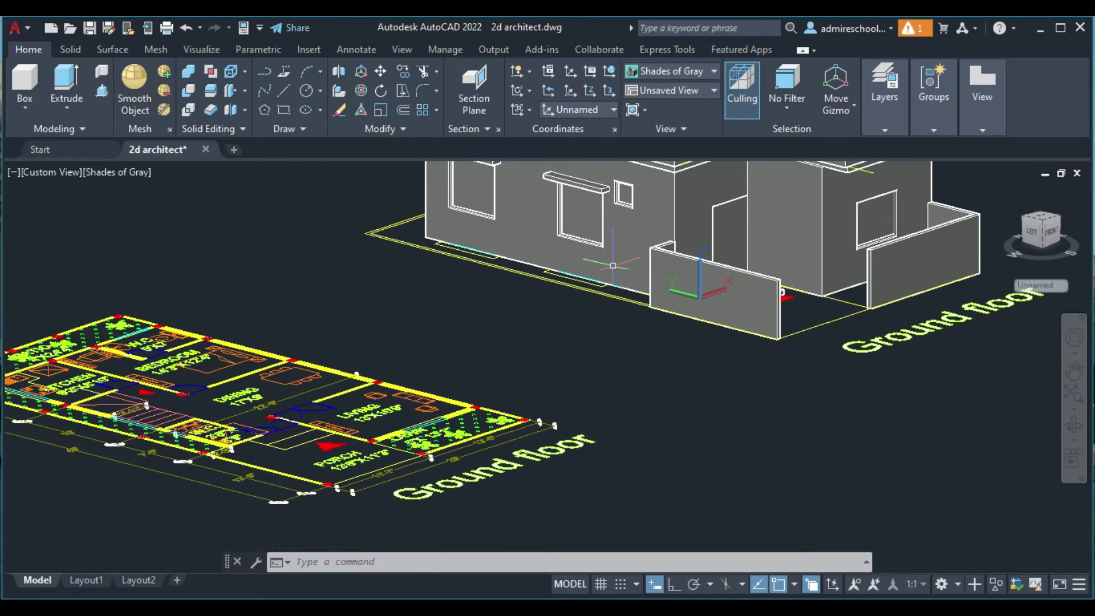
scroll(607, 305, up, 2)
scroll(294, 216, up, 2)
scroll(308, 210, up, 2)
click(111, 91)
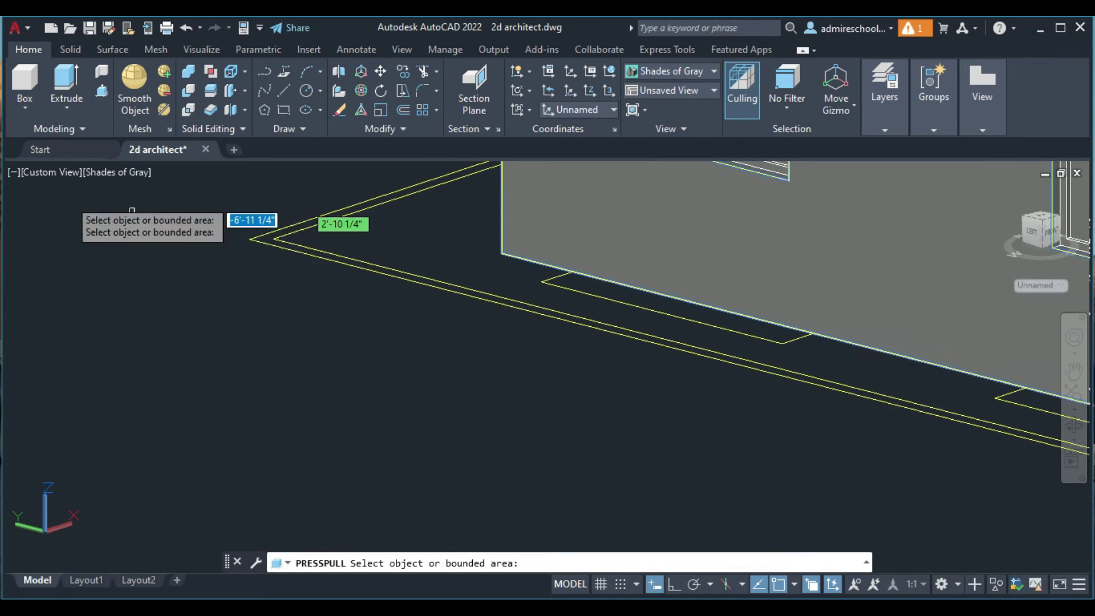
key(Escape)
click(45, 173)
click(89, 214)
scroll(191, 257, up, 5)
scroll(190, 256, up, 2)
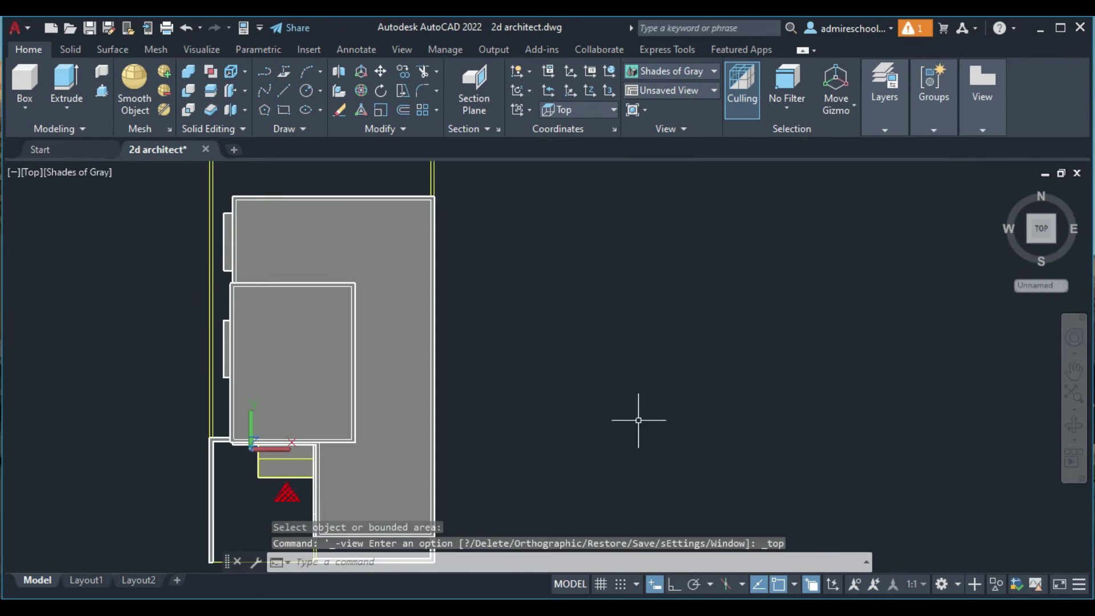
- Pan to the compound outline, orbit around the house corner and door, then zoom out
click(1074, 371)
drag(240, 261, 319, 311)
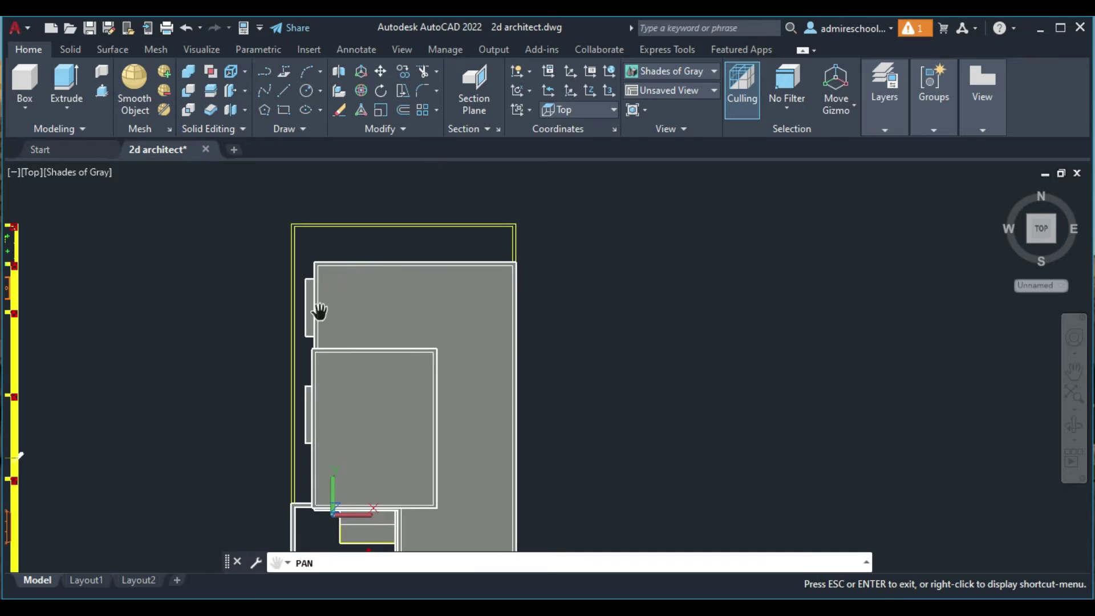
scroll(303, 227, up, 1)
scroll(303, 227, up, 1)
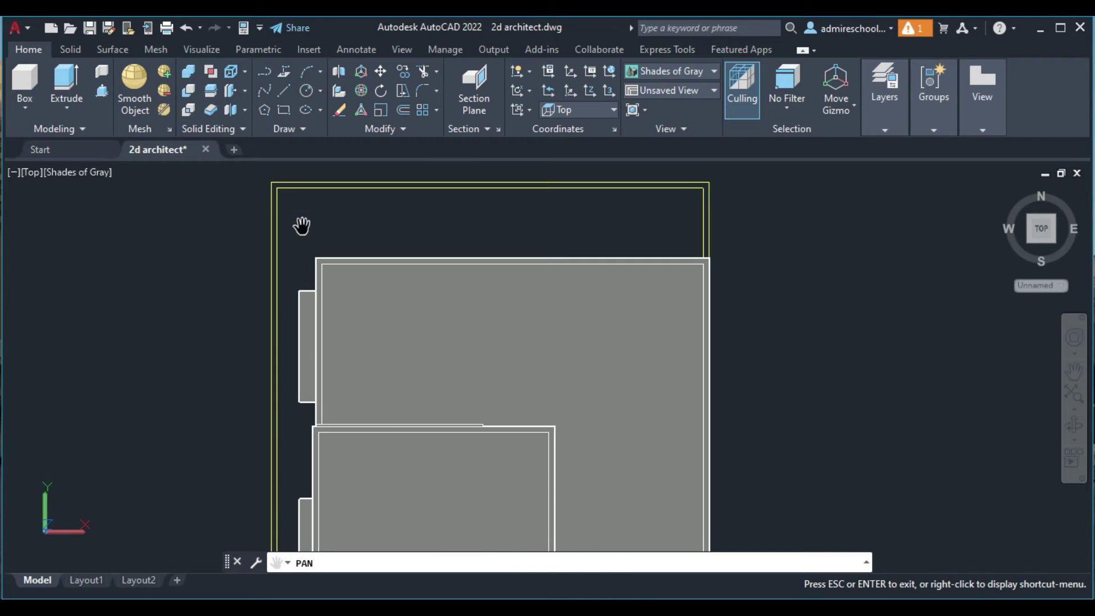
key(Escape)
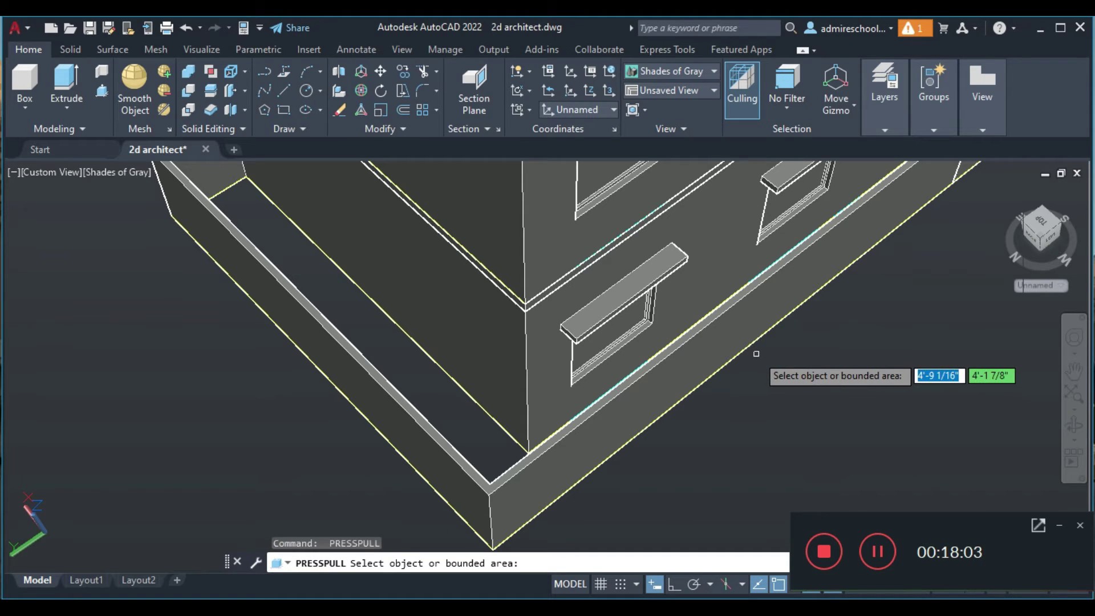
mouse_move(821, 422)
shift+middle_down()
mouse_move(797, 388)
mouse_move(674, 300)
mouse_move(721, 337)
shift+middle_up()
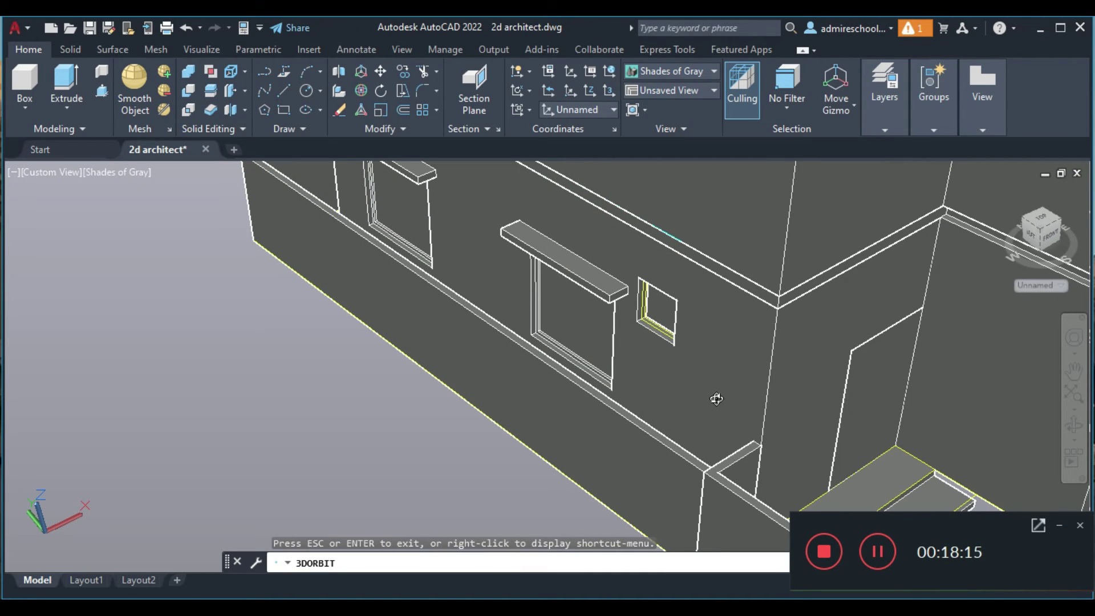
mouse_move(715, 399)
shift+middle_down()
mouse_move(609, 359)
mouse_move(667, 369)
mouse_move(677, 335)
mouse_move(662, 365)
mouse_move(721, 371)
mouse_move(652, 371)
mouse_move(681, 367)
mouse_move(660, 384)
mouse_move(633, 372)
mouse_move(504, 366)
mouse_move(410, 396)
mouse_move(653, 392)
mouse_move(676, 364)
mouse_move(711, 367)
shift+middle_up()
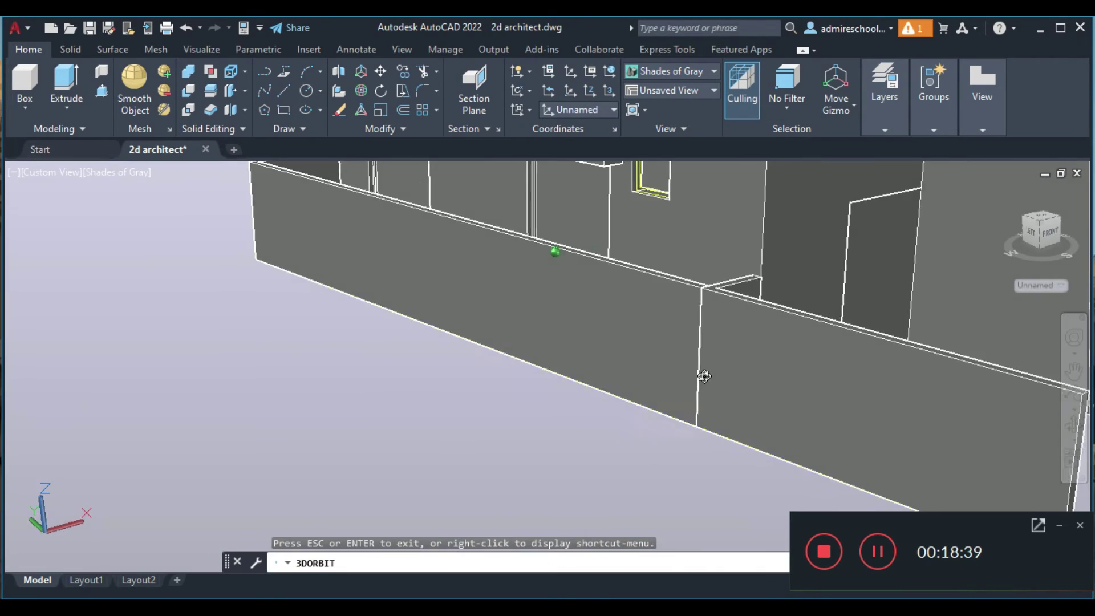
scroll(673, 362, down, 3)
scroll(679, 365, down, 3)
scroll(685, 343, down, 2)
scroll(685, 342, down, 3)
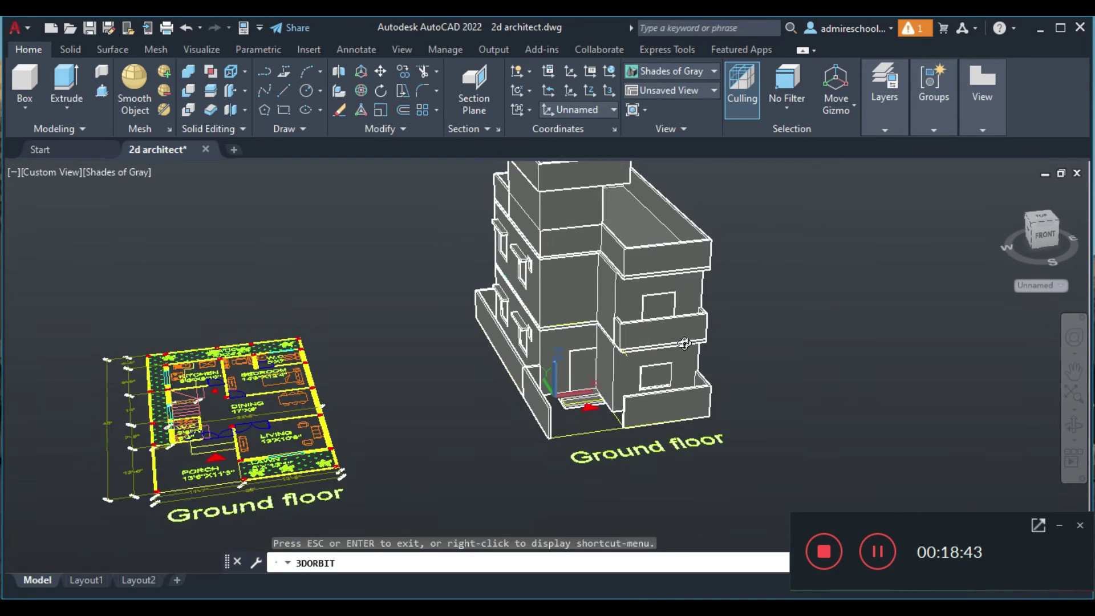
- Switch the visual style to Realistic
scroll(682, 348, down, 1)
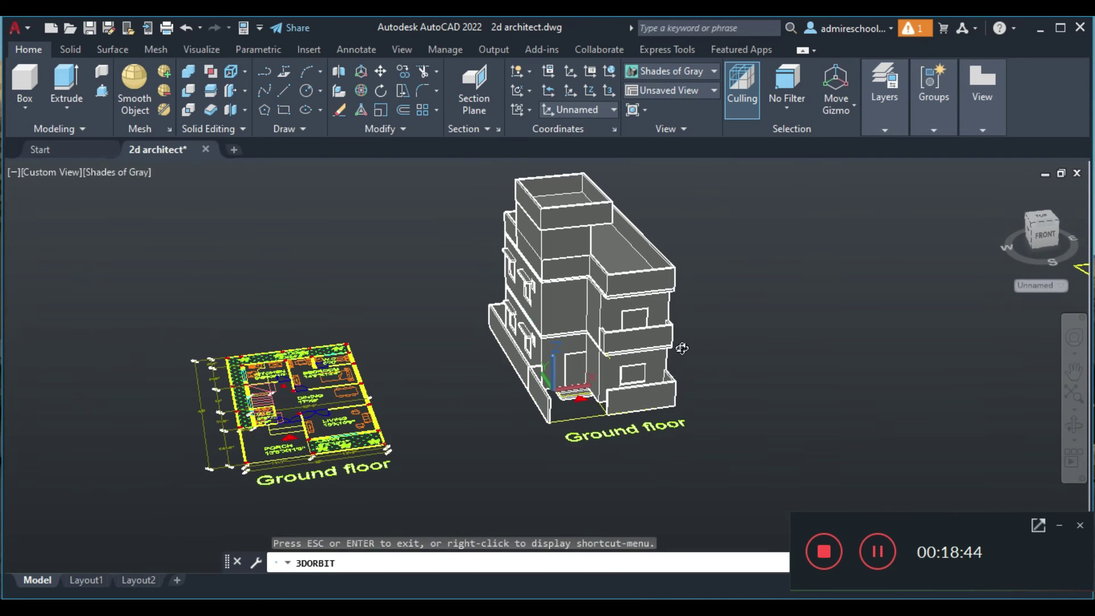
click(713, 76)
click(662, 170)
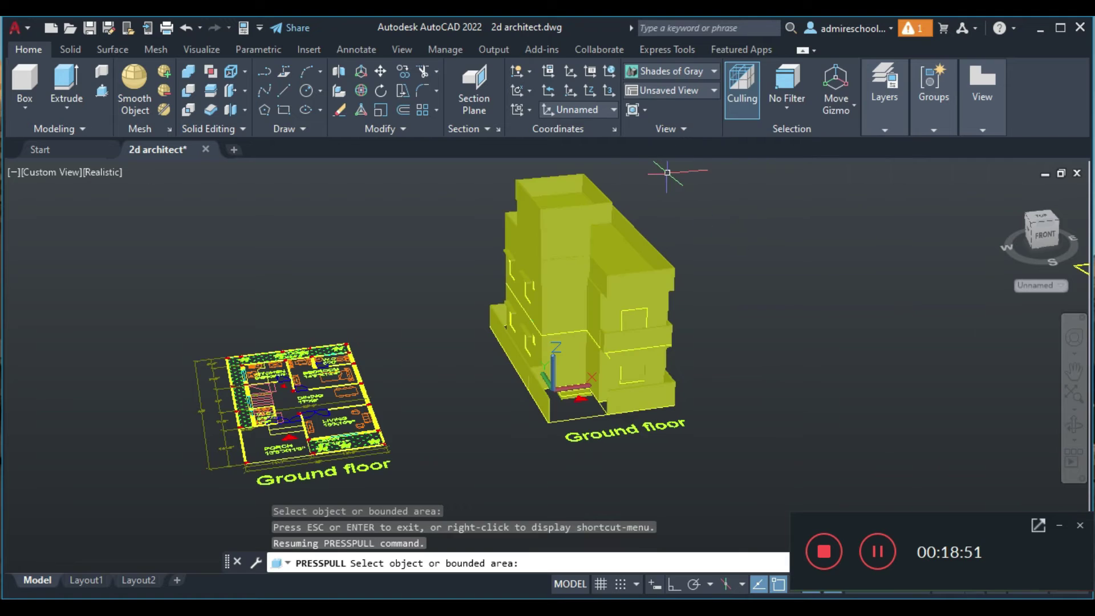
key(Return)
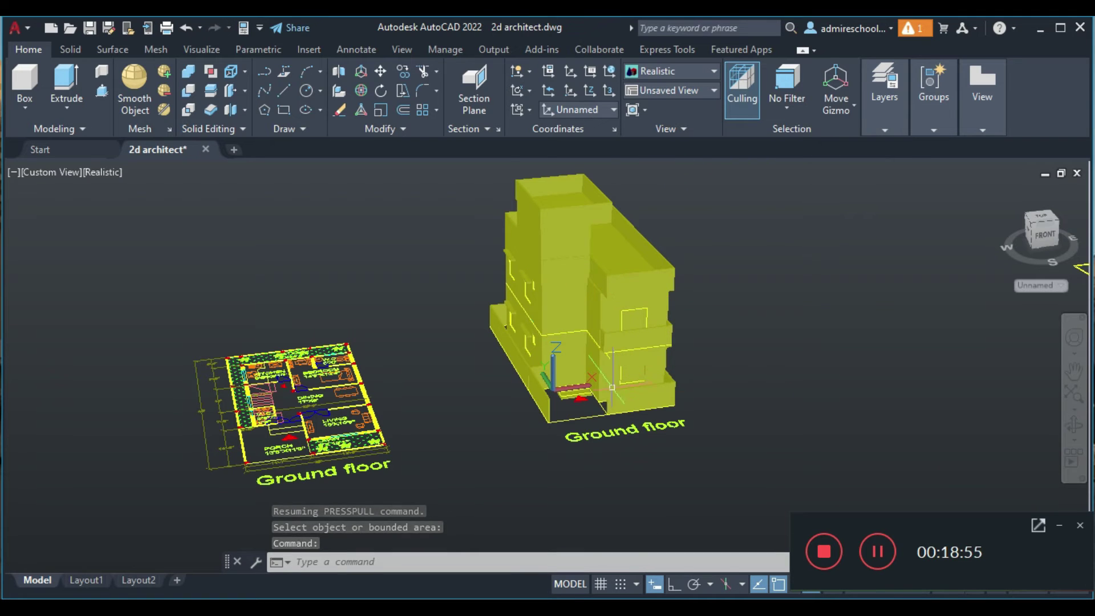
- Orbit and zoom toward the entrance, then open the Materials Browser via MAT
click(1072, 427)
mouse_move(642, 394)
mouse_down()
mouse_move(652, 391)
mouse_move(560, 361)
mouse_up()
scroll(561, 361, up, 3)
scroll(560, 360, up, 3)
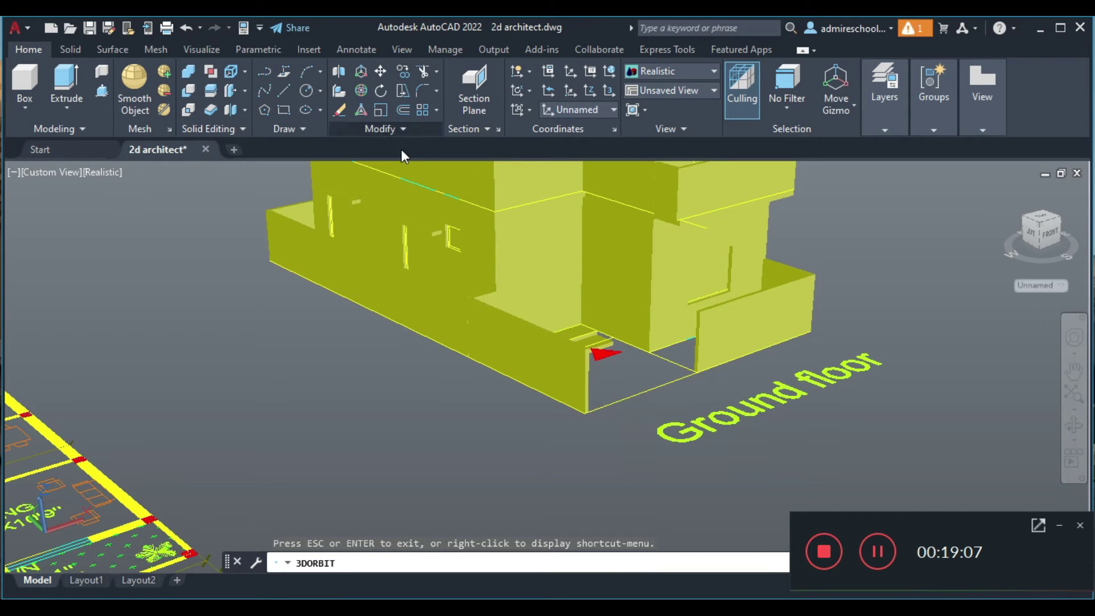
key(Escape)
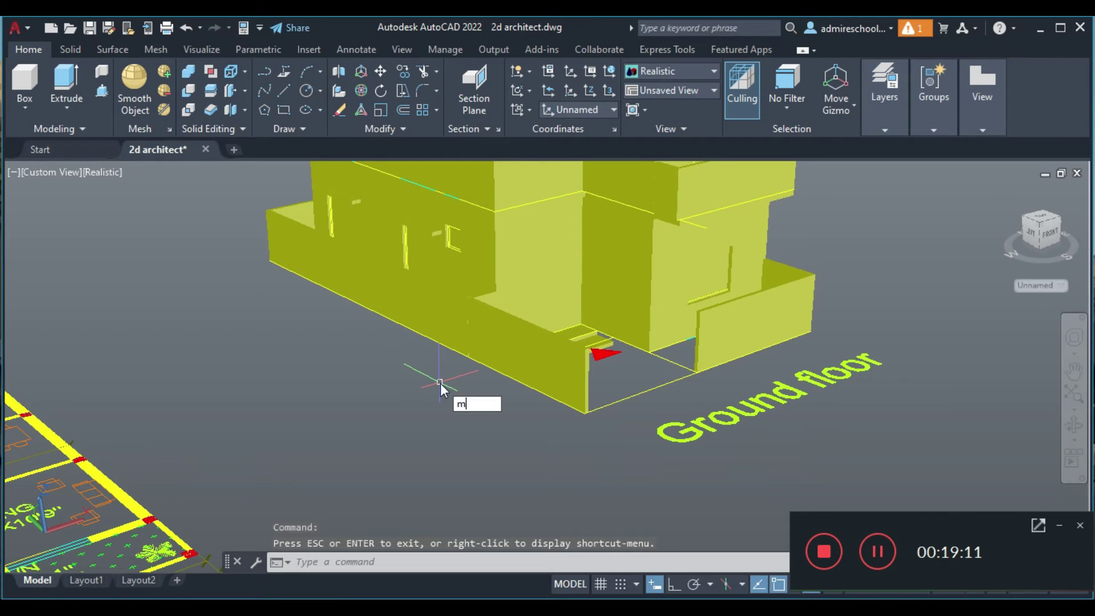
text(at)
click(512, 420)
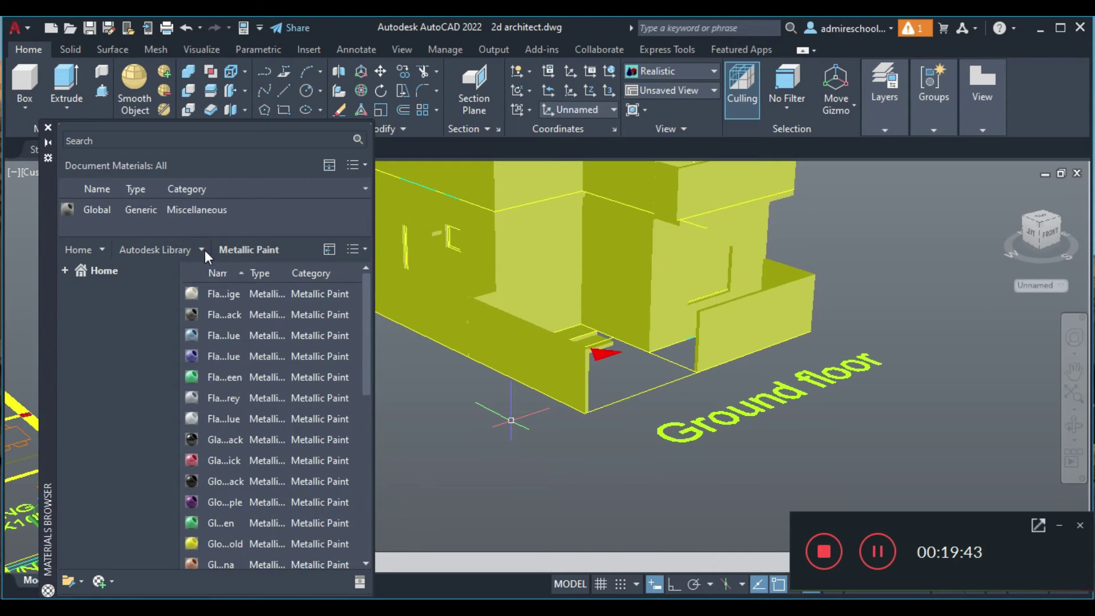
- Show the Wall Paint materials and try glossy green, maroon and dark brown on the front compound wall
click(202, 249)
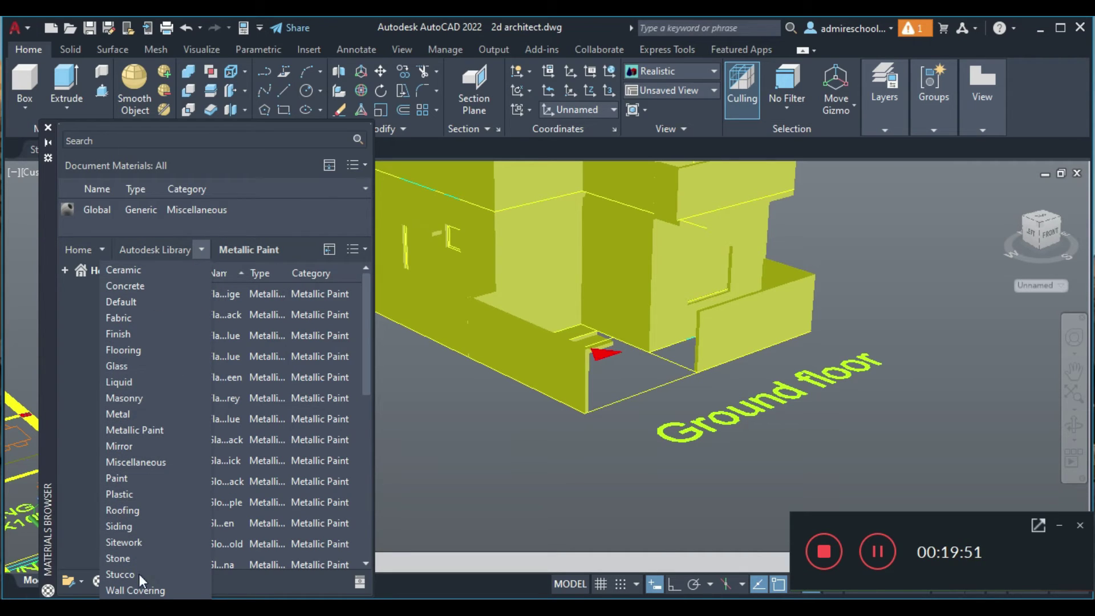
click(132, 591)
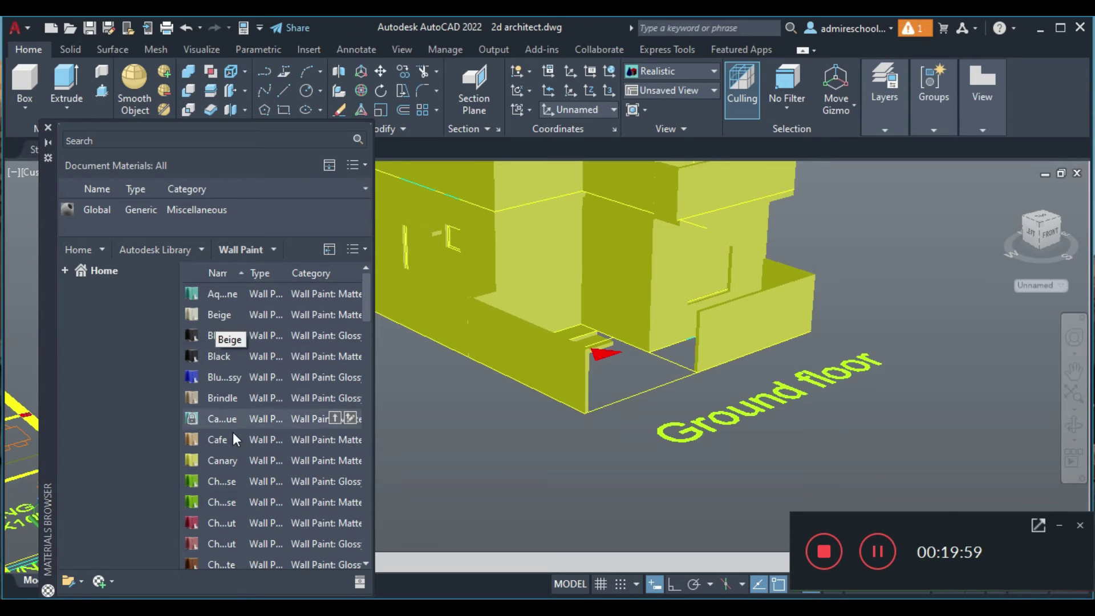
click(499, 343)
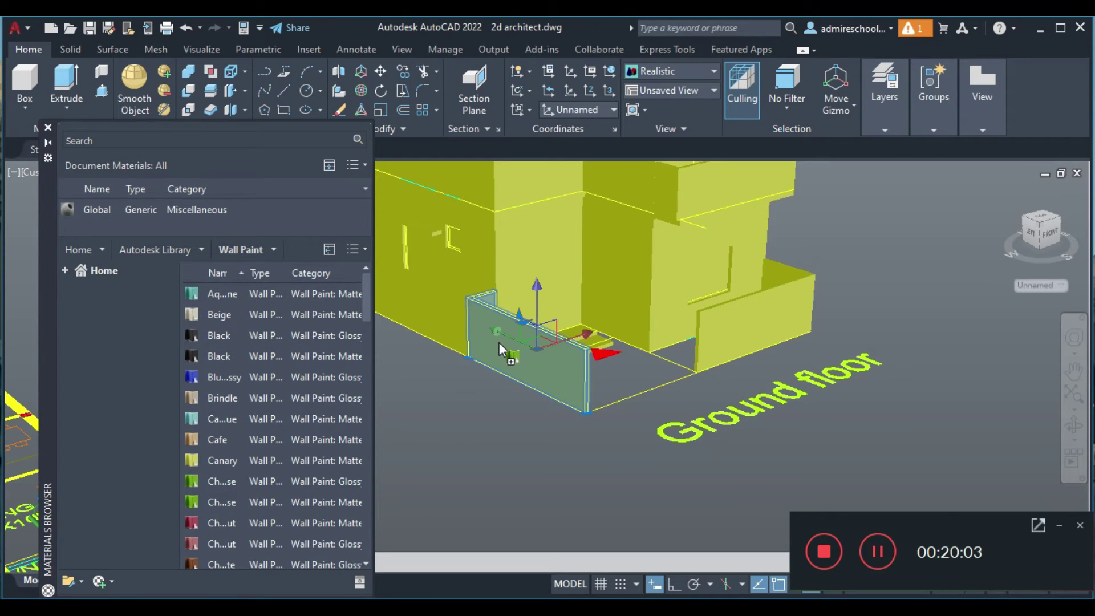
drag(498, 342, 498, 342)
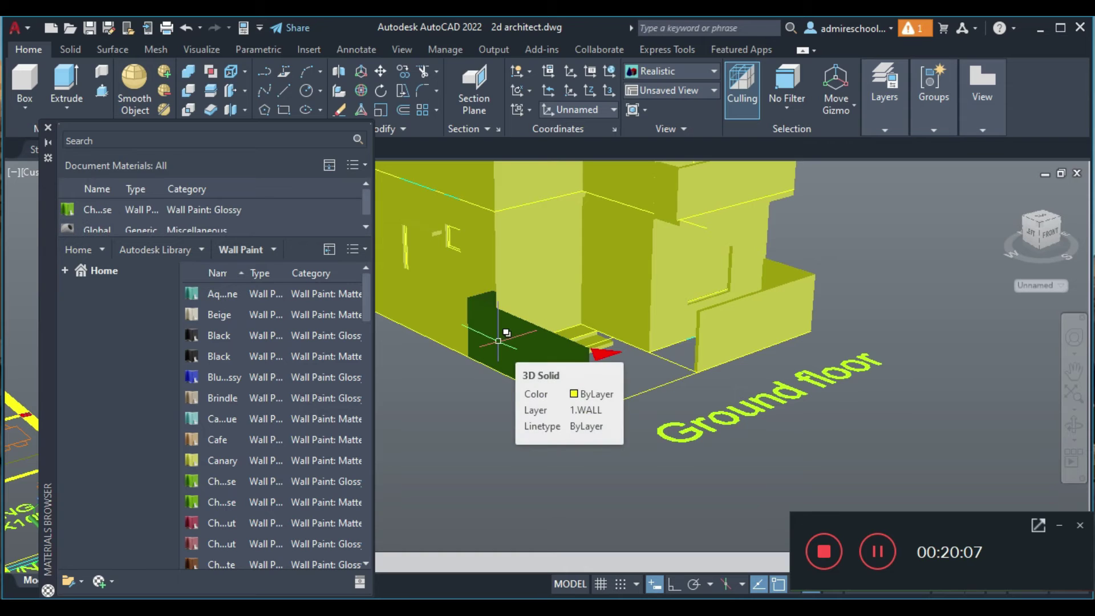
drag(221, 523, 499, 394)
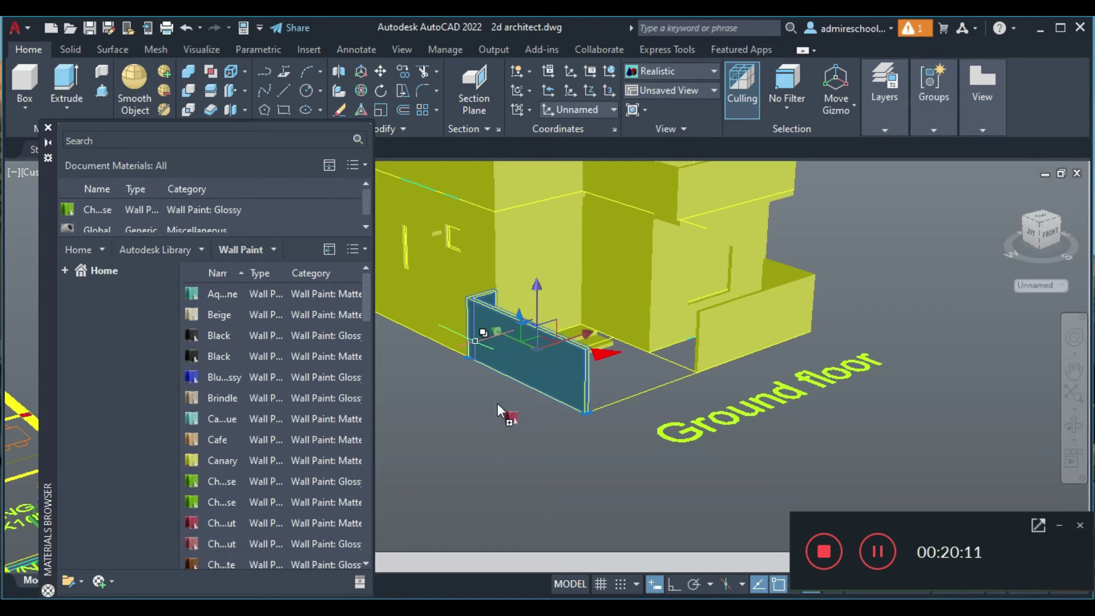
drag(233, 554, 488, 382)
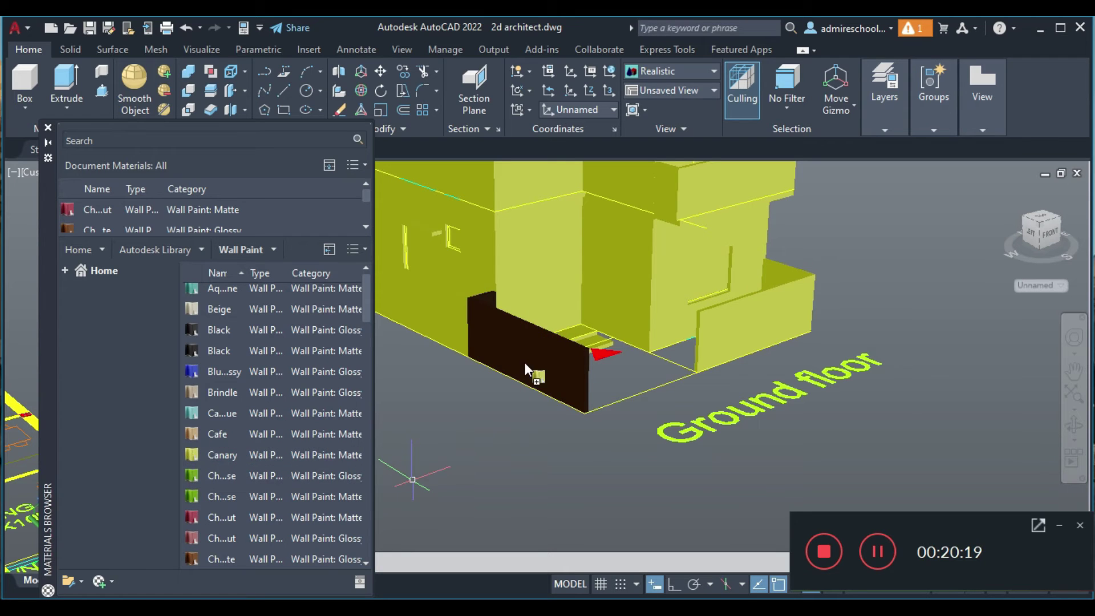
- Try Canary, dark grey, dark red and teal wall paints on the front compound wall
drag(221, 454, 525, 365)
scroll(252, 460, down, 1)
scroll(252, 460, down, 4)
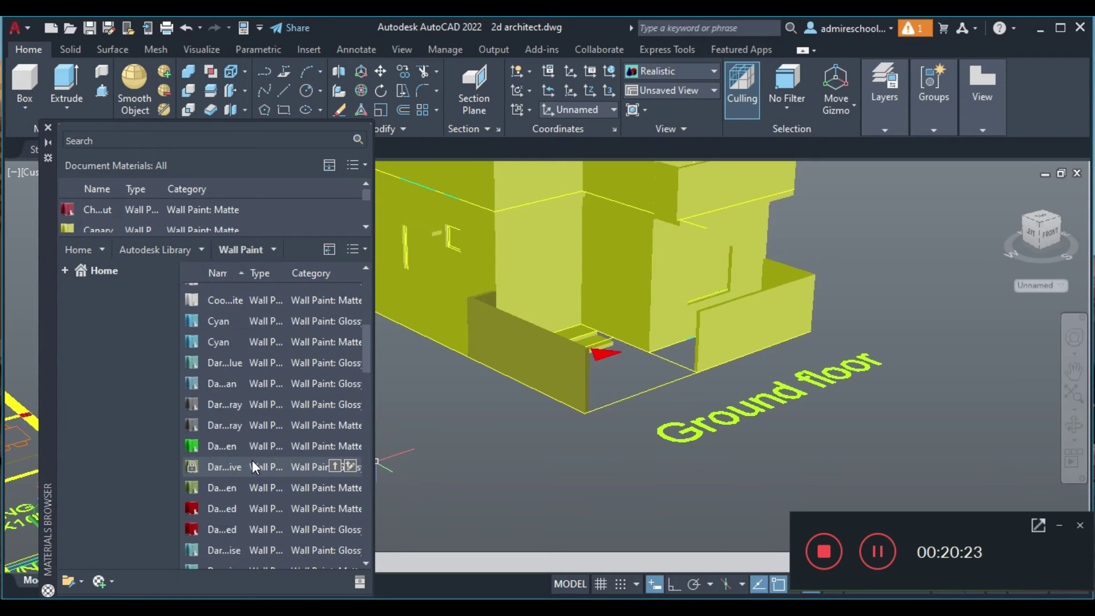
drag(243, 410, 511, 353)
drag(243, 501, 549, 365)
drag(224, 544, 504, 349)
scroll(272, 458, down, 4)
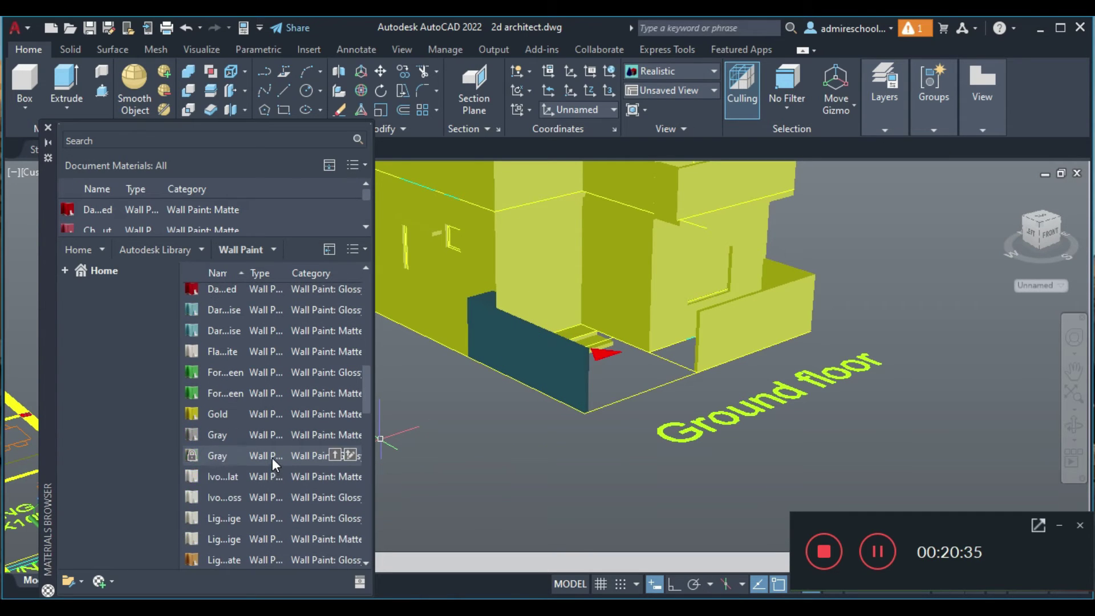
- Paint the front, right and left compound wall sections light grey Ivory matte
drag(249, 477, 523, 344)
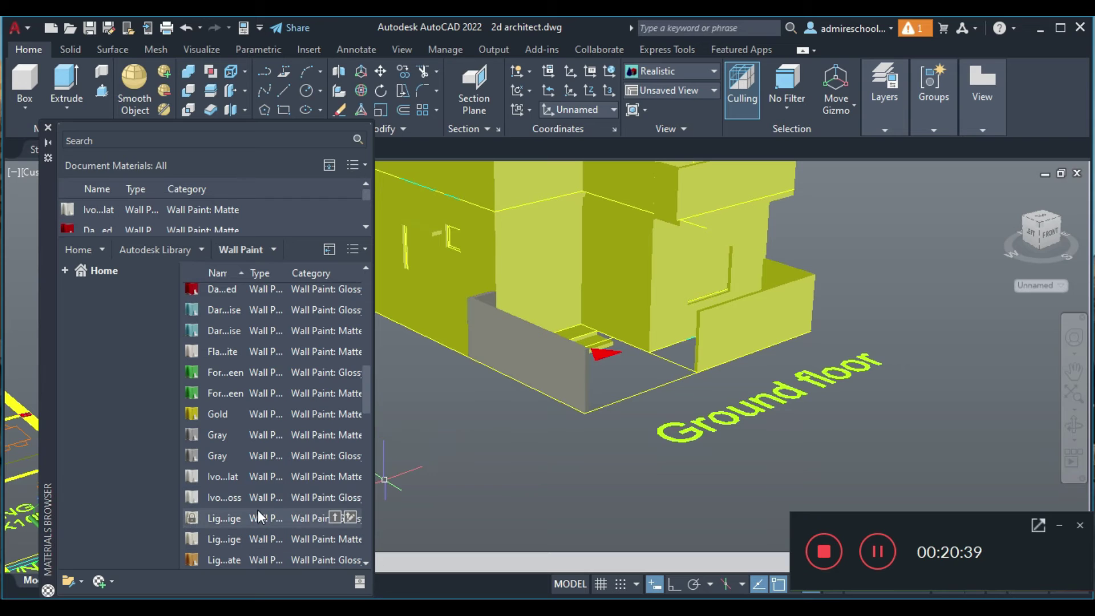
drag(255, 476, 503, 342)
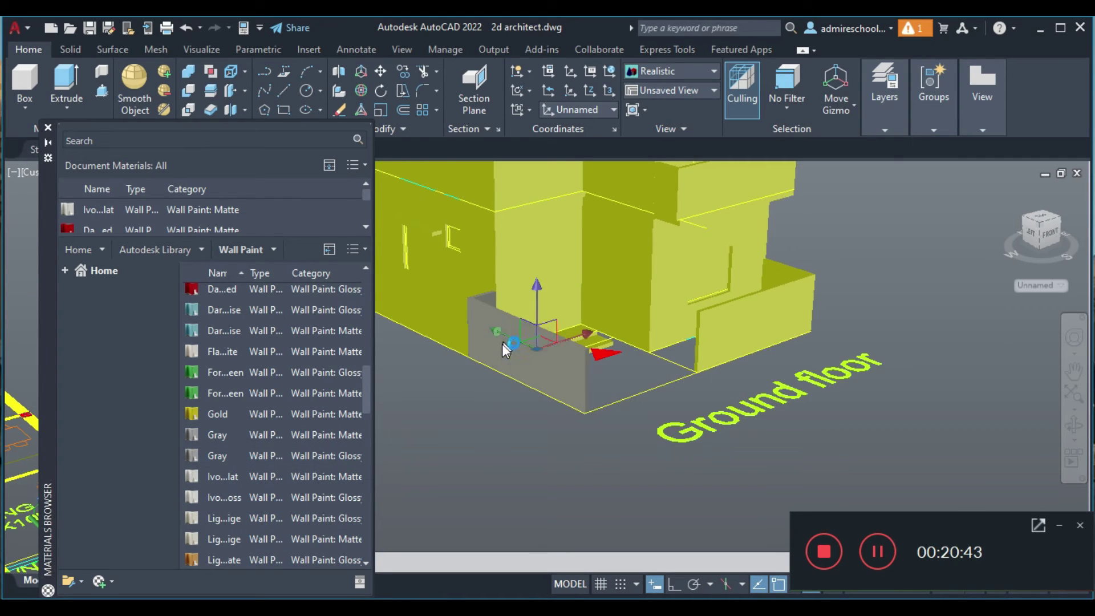
drag(274, 474, 443, 318)
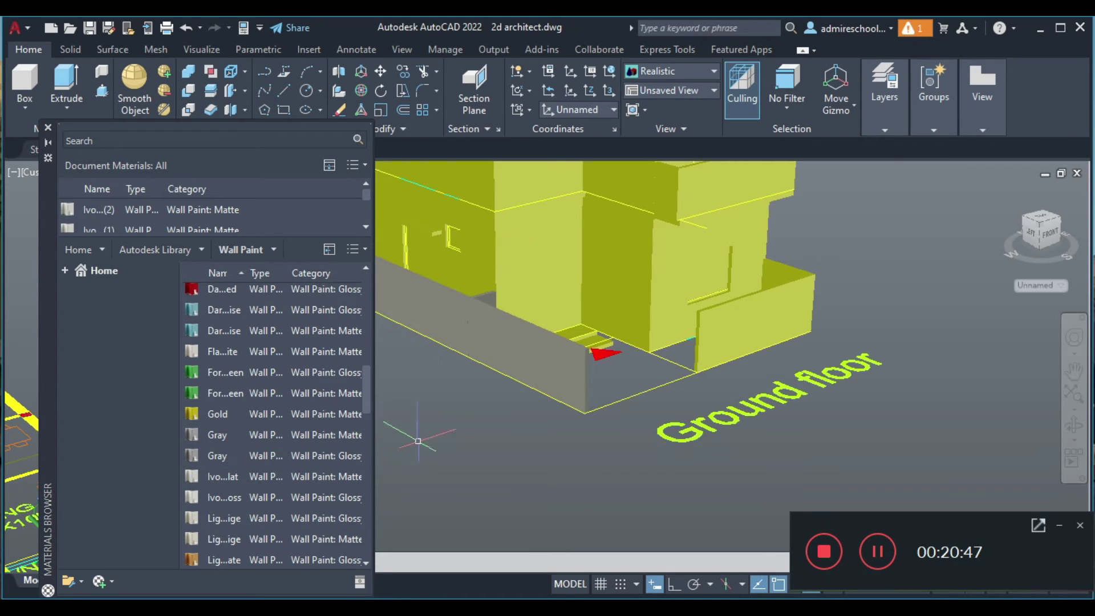
drag(262, 497, 777, 323)
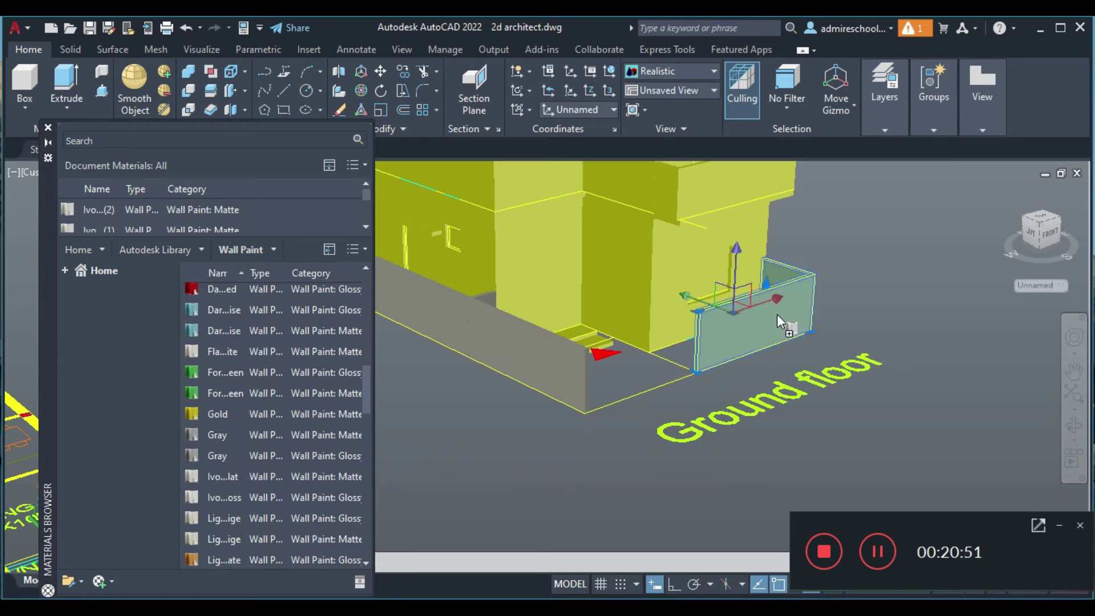
drag(262, 497, 489, 351)
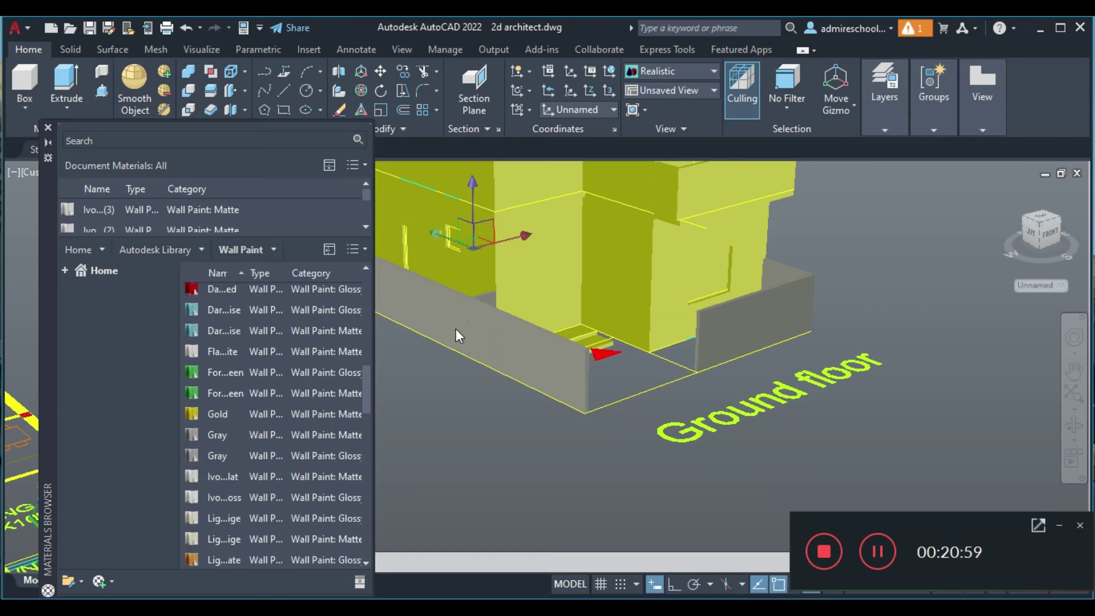
scroll(459, 340, down, 3)
scroll(539, 342, up, 4)
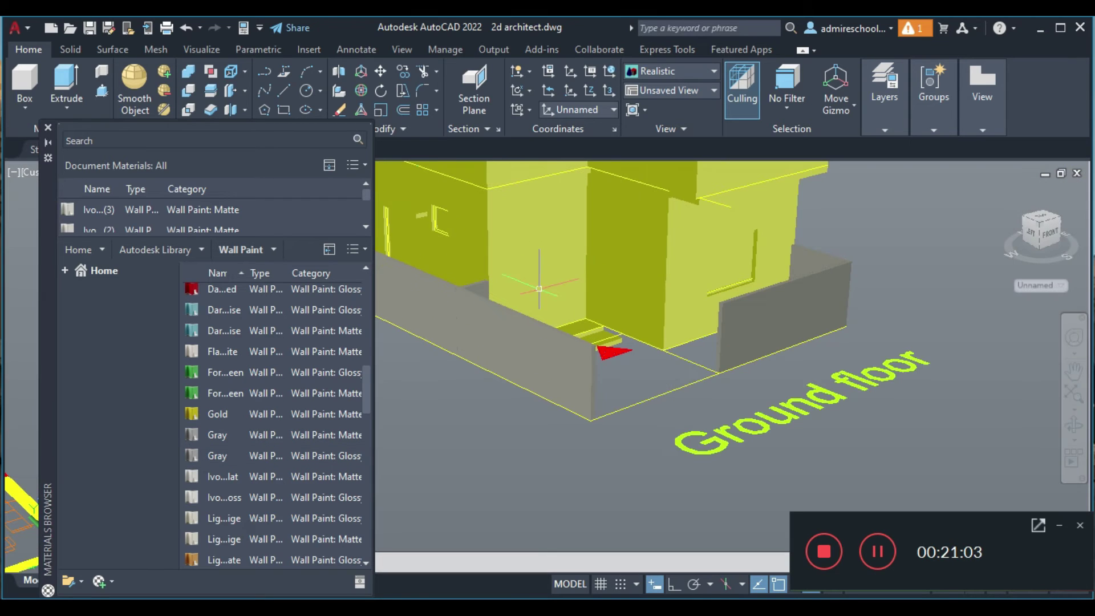
- Paint the ground-floor, upper-floor and top-block walls brown
drag(262, 497, 638, 238)
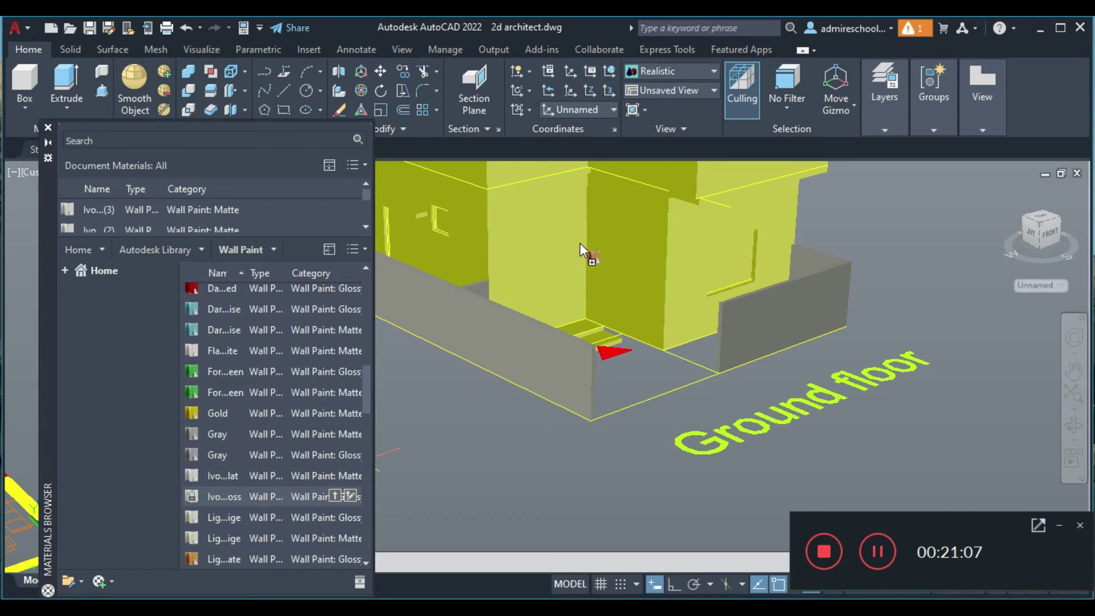
scroll(611, 320, down, 2)
scroll(610, 320, down, 2)
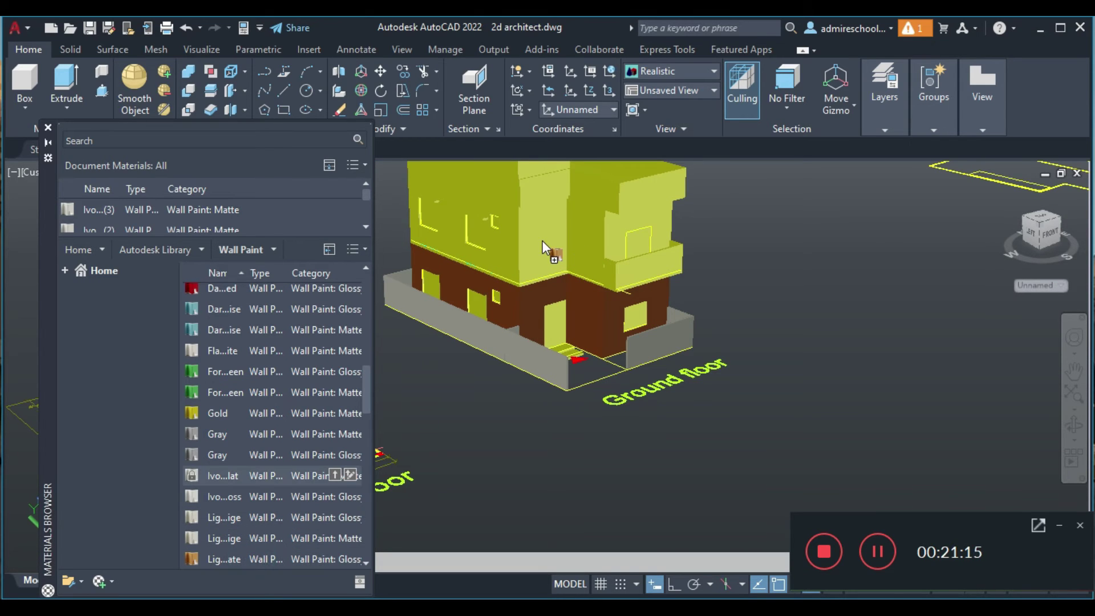
drag(252, 556, 542, 235)
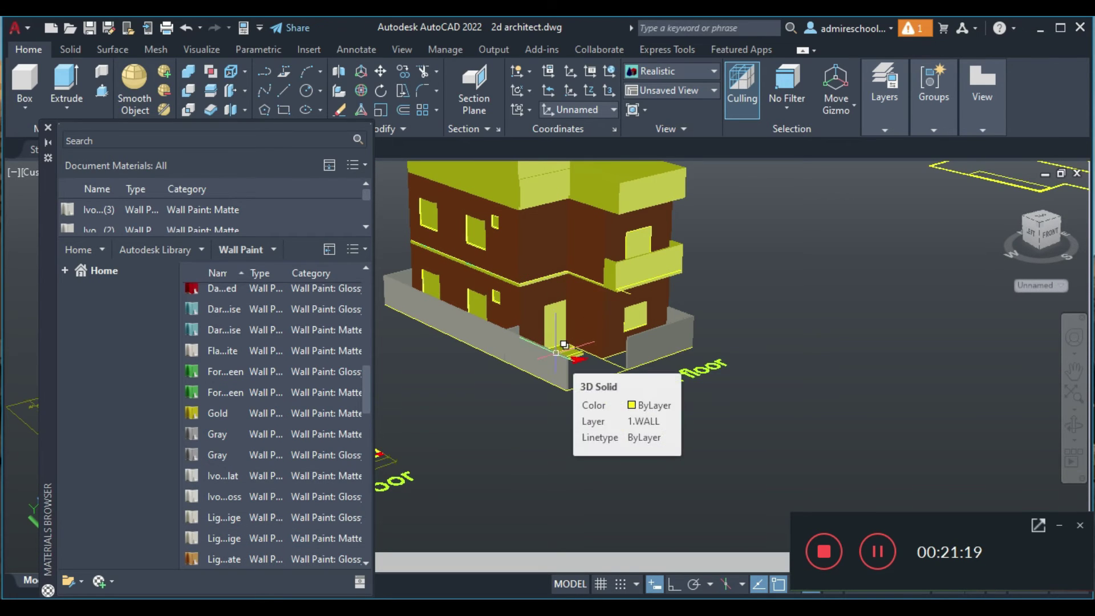
scroll(556, 351, down, 2)
drag(252, 539, 513, 228)
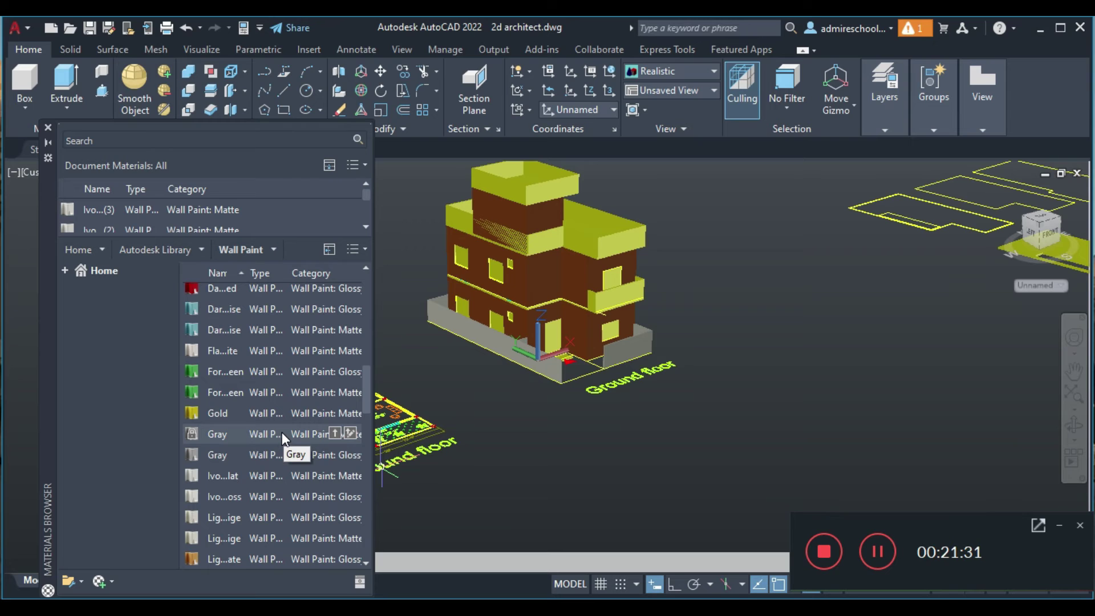
- Orbit to a near-front view and zoom in on the entrance
click(1074, 425)
mouse_move(745, 372)
mouse_down()
mouse_move(605, 329)
mouse_move(601, 344)
mouse_move(631, 369)
mouse_move(748, 383)
mouse_move(709, 415)
mouse_move(709, 359)
mouse_move(699, 405)
mouse_move(680, 389)
mouse_up()
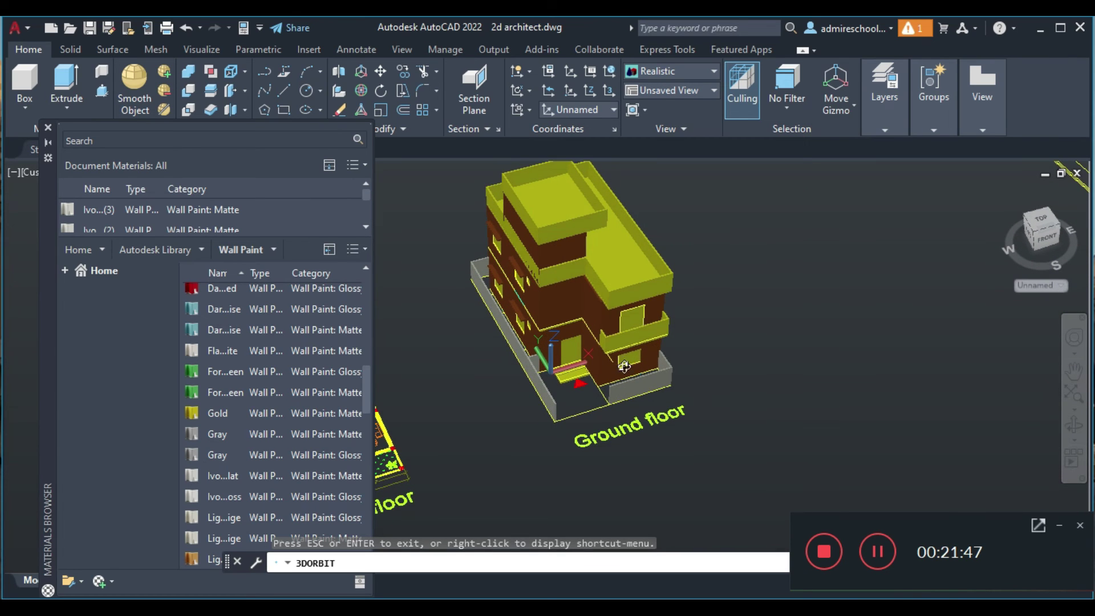
scroll(545, 270, up, 2)
scroll(545, 270, up, 2)
scroll(562, 293, up, 2)
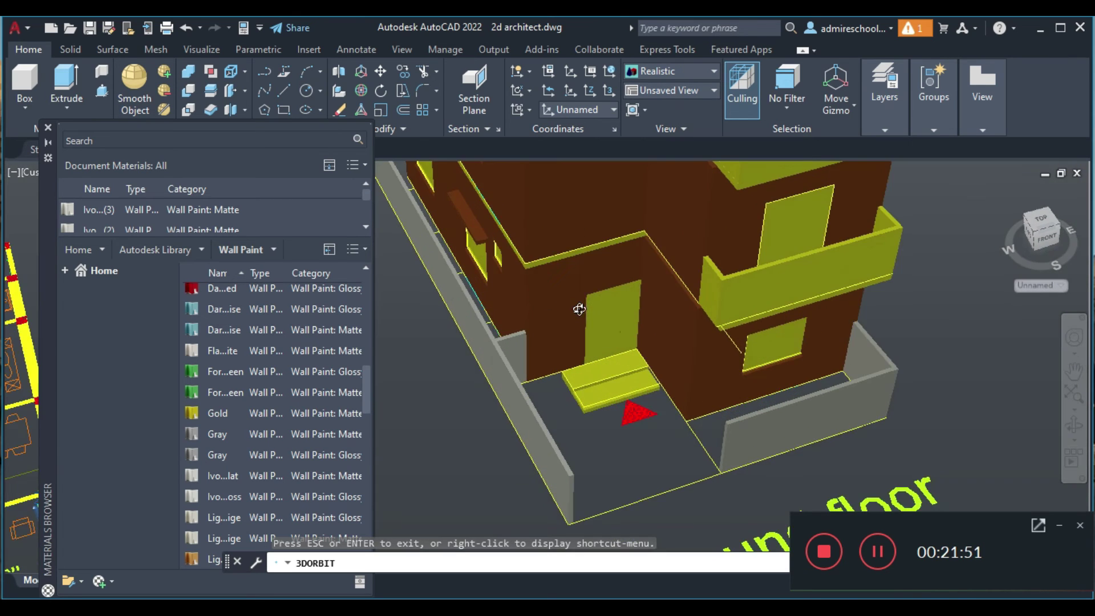
scroll(629, 332, up, 2)
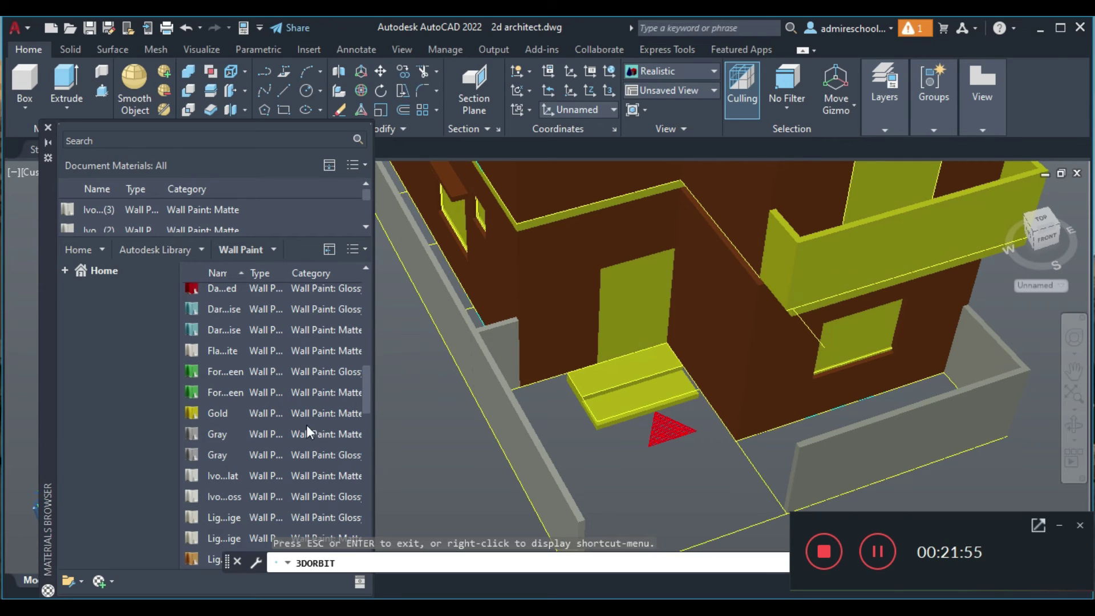
click(203, 249)
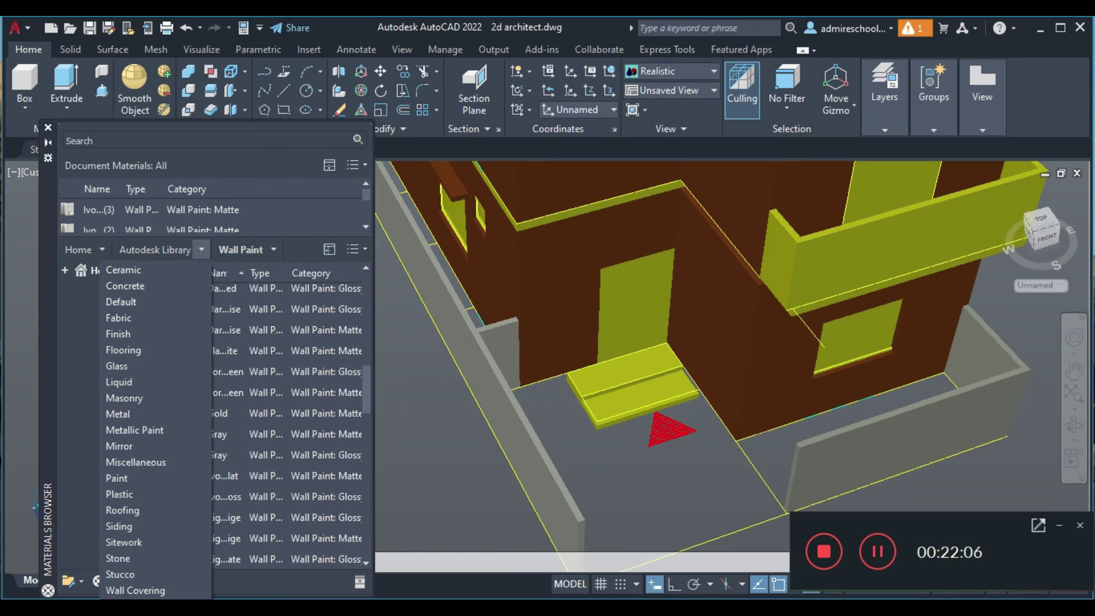
- Give the front door a birch wood material from the Wood category
click(131, 607)
mouse_move(242, 293)
mouse_down()
mouse_move(403, 323)
mouse_move(628, 307)
mouse_up()
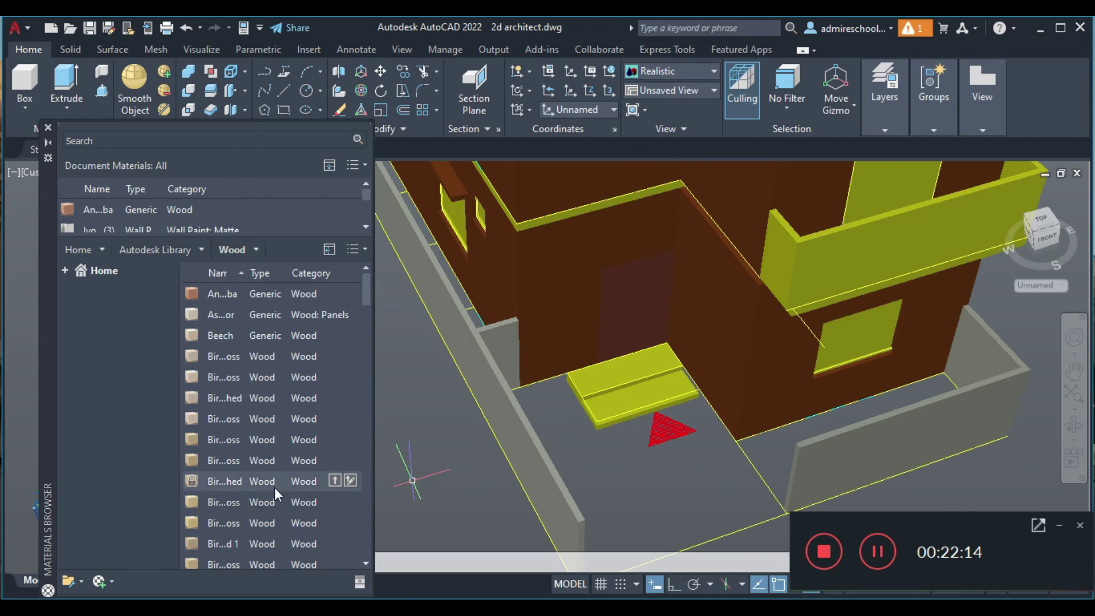
drag(220, 522, 655, 310)
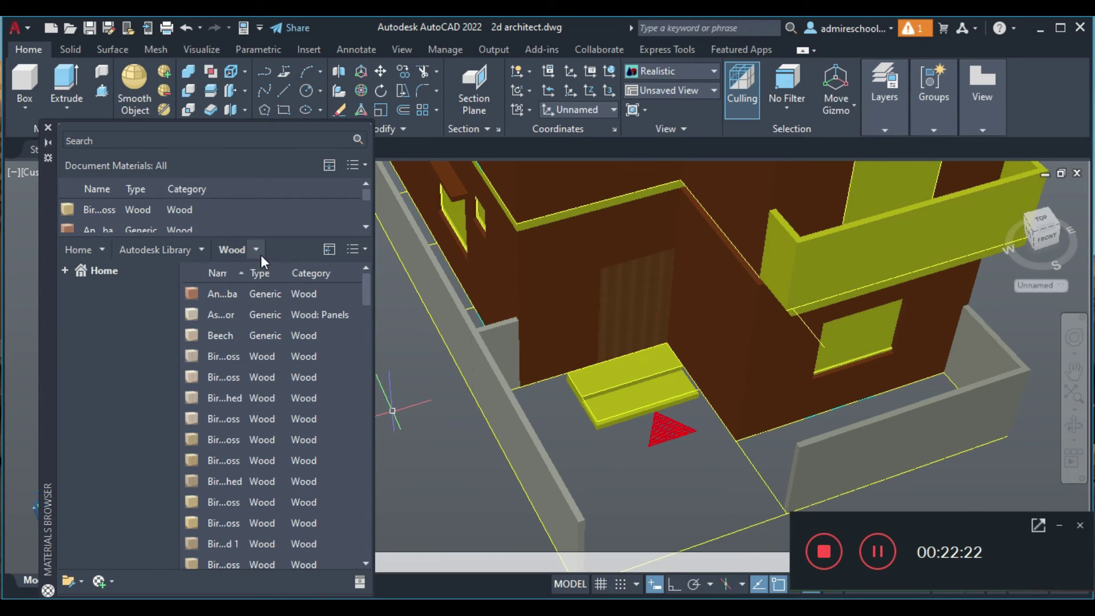
- Paint the house walls with a blue Wall Paint material
click(202, 250)
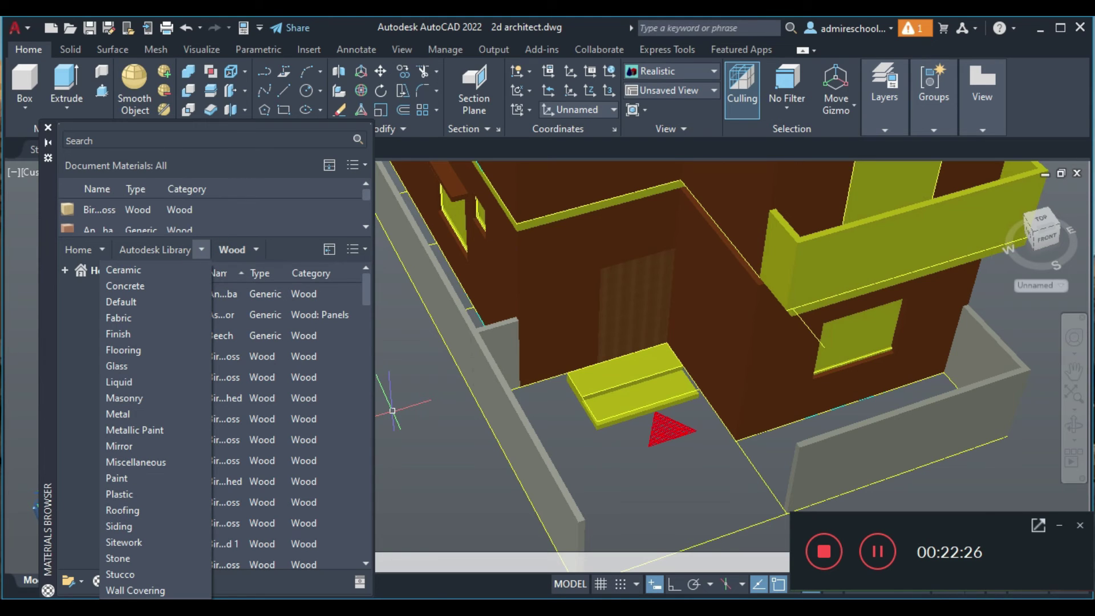
click(197, 534)
drag(233, 377, 542, 291)
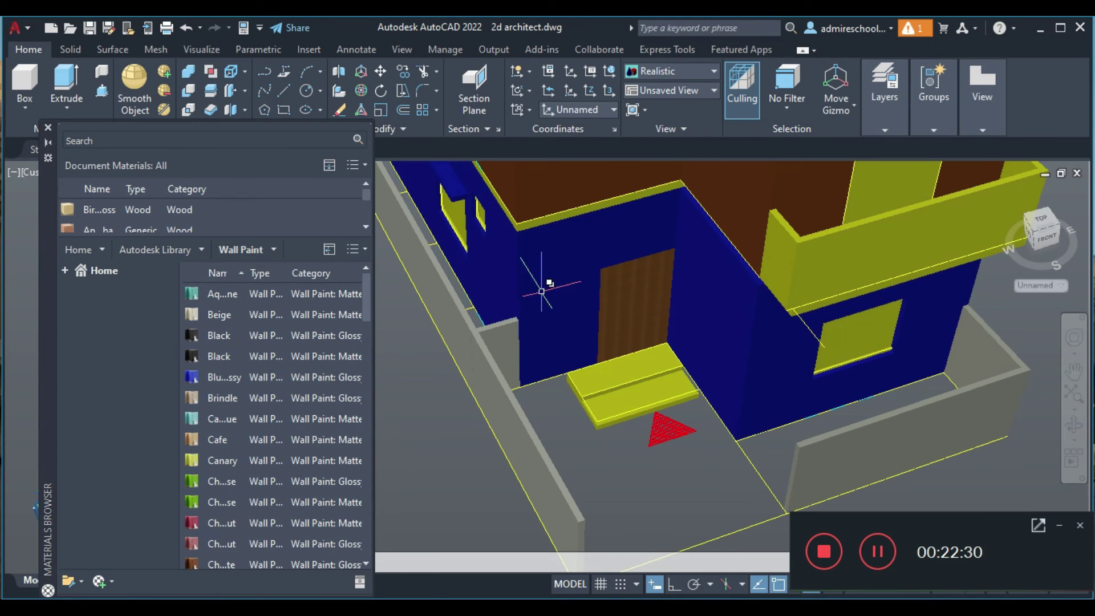
scroll(274, 542, down, 1)
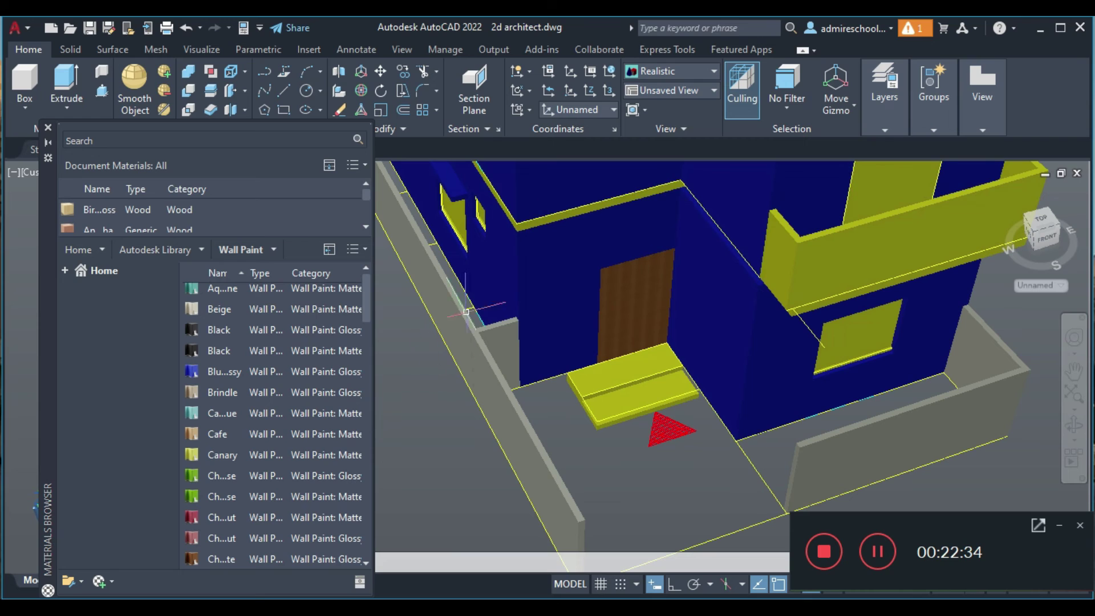
- Replace the door's finish with a darker wood material
click(202, 250)
click(122, 594)
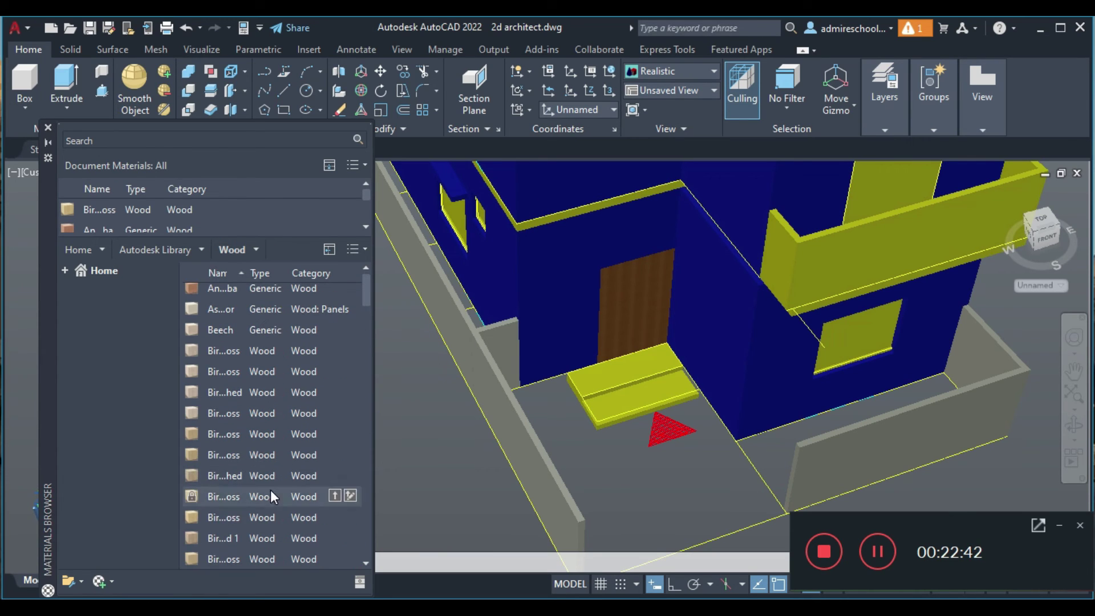
drag(243, 290, 636, 317)
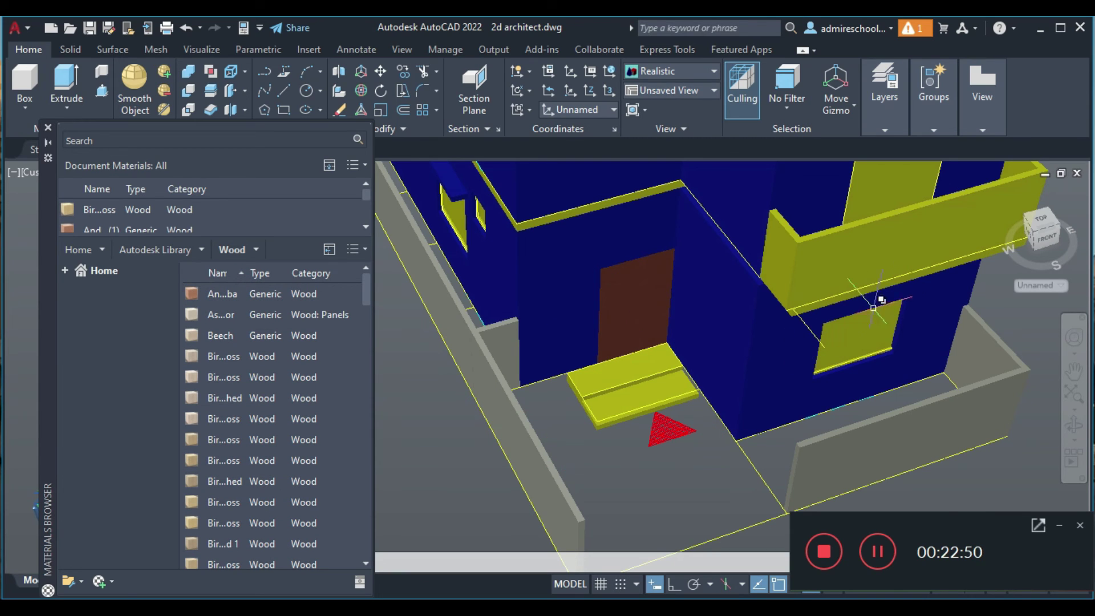
- Apply glass to the ground-floor side window and a wood finish to the upper-floor opening
click(201, 249)
click(136, 363)
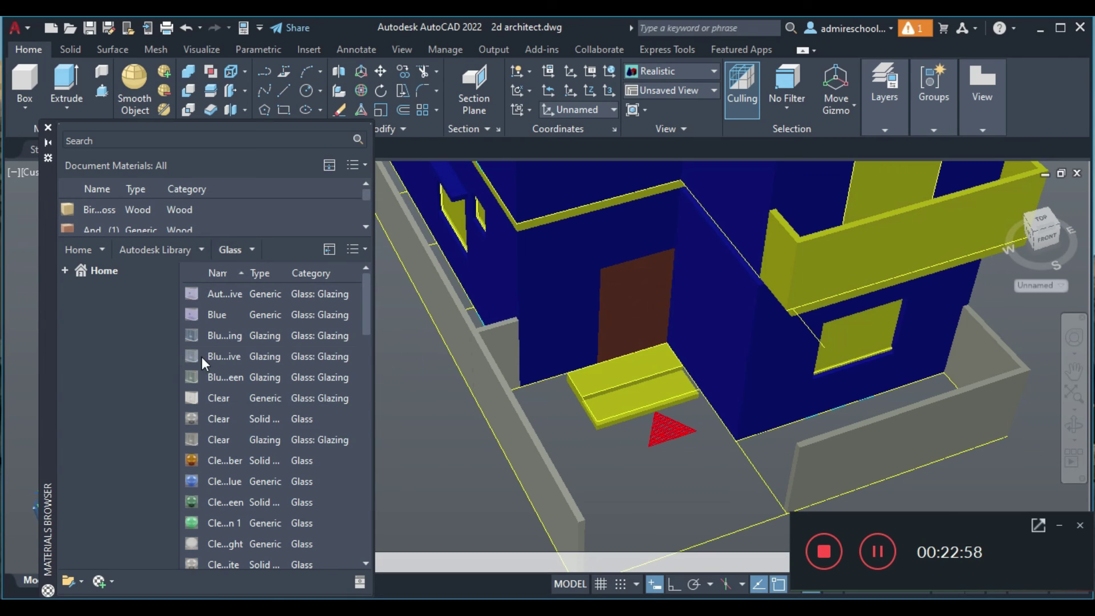
drag(268, 482, 850, 346)
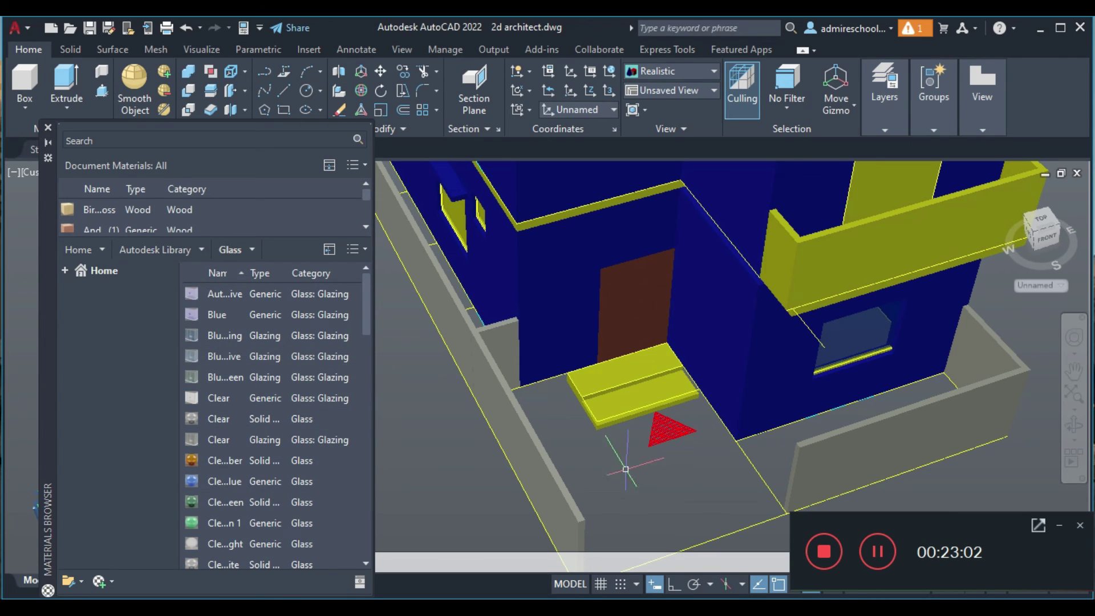
scroll(698, 401, down, 3)
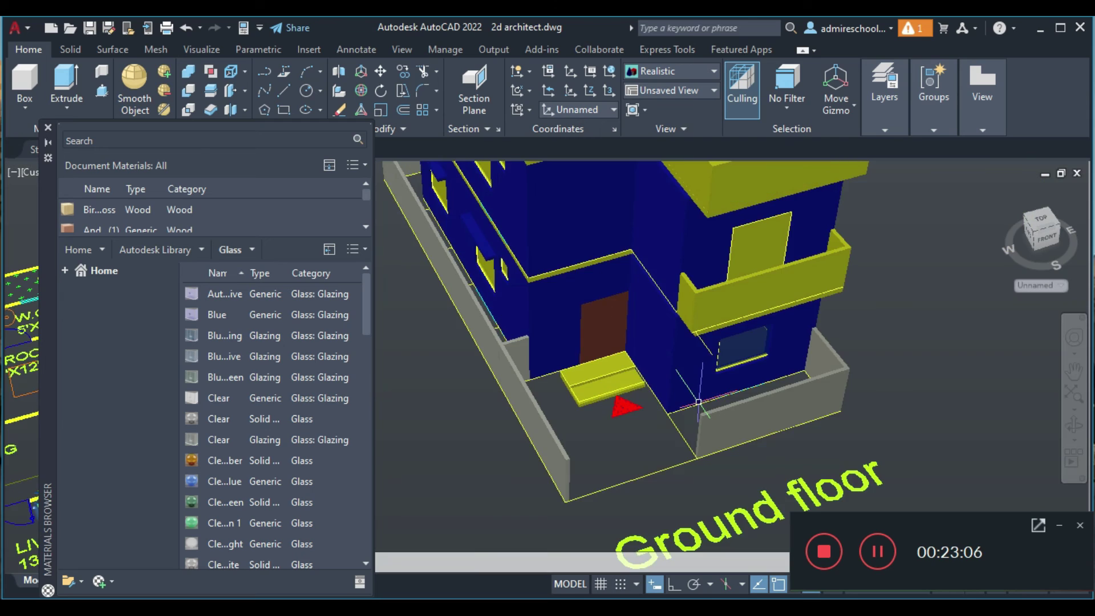
scroll(699, 394, down, 1)
drag(176, 209, 682, 288)
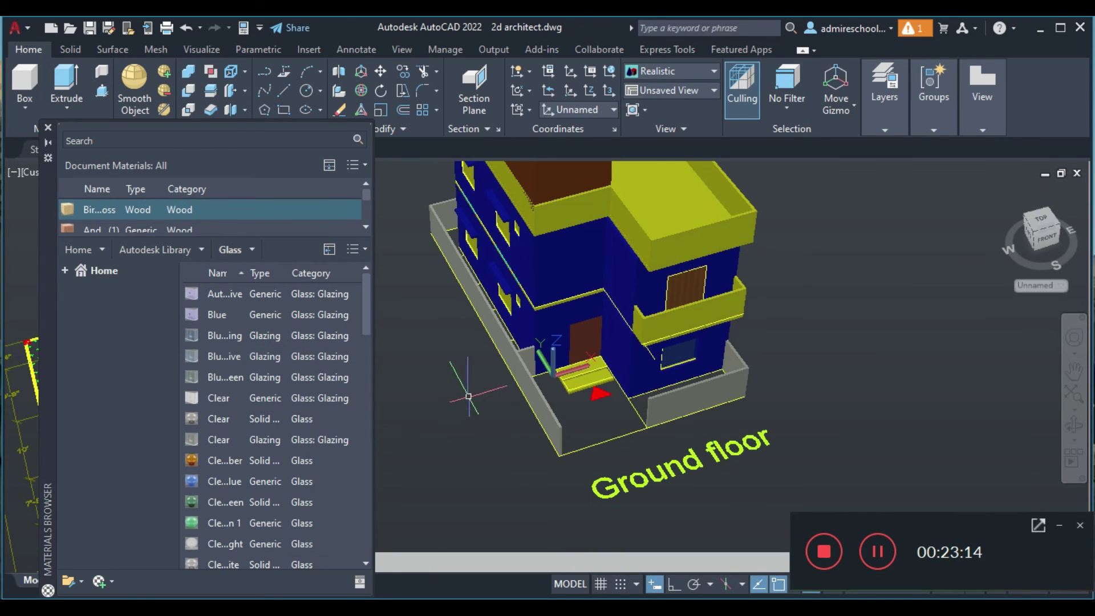
- Orbit and pan the view to bring the side windows into view
click(1076, 425)
drag(633, 365, 694, 375)
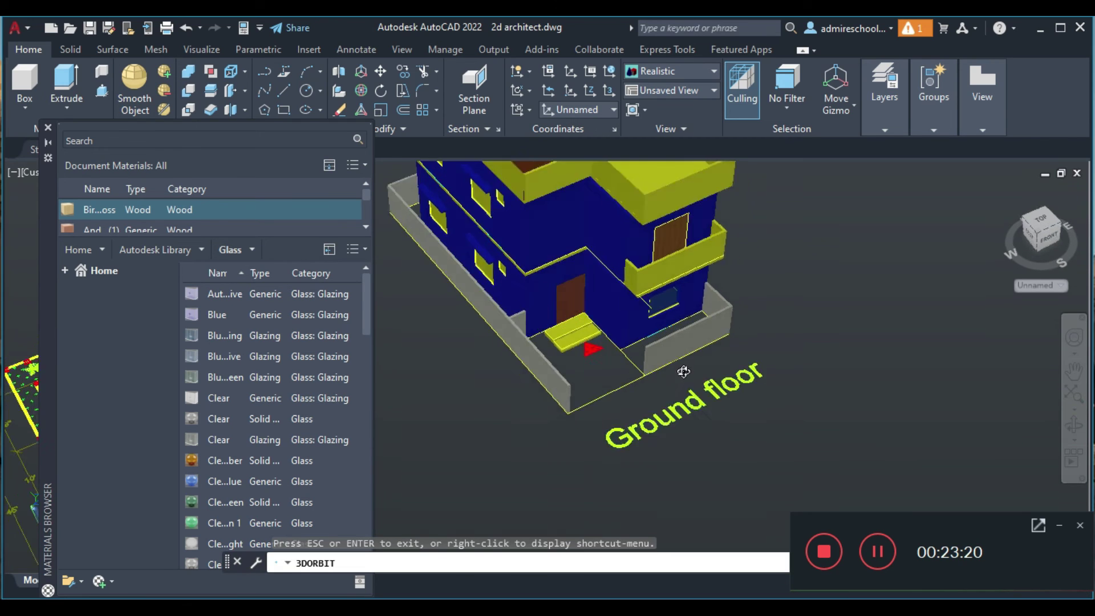
click(1074, 373)
drag(525, 229, 656, 399)
scroll(656, 399, up, 4)
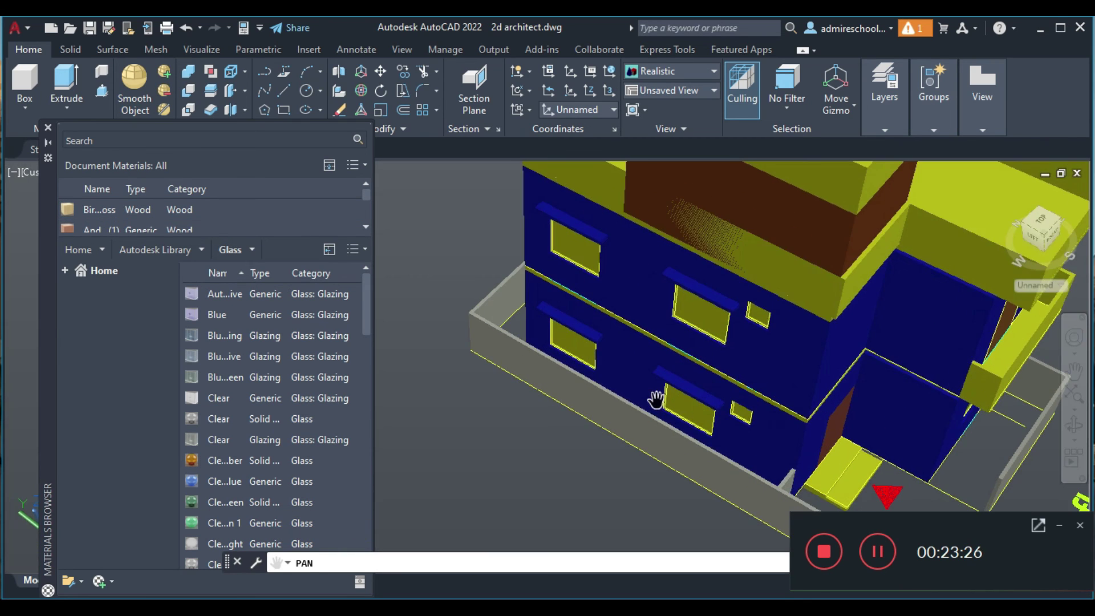
scroll(656, 399, up, 2)
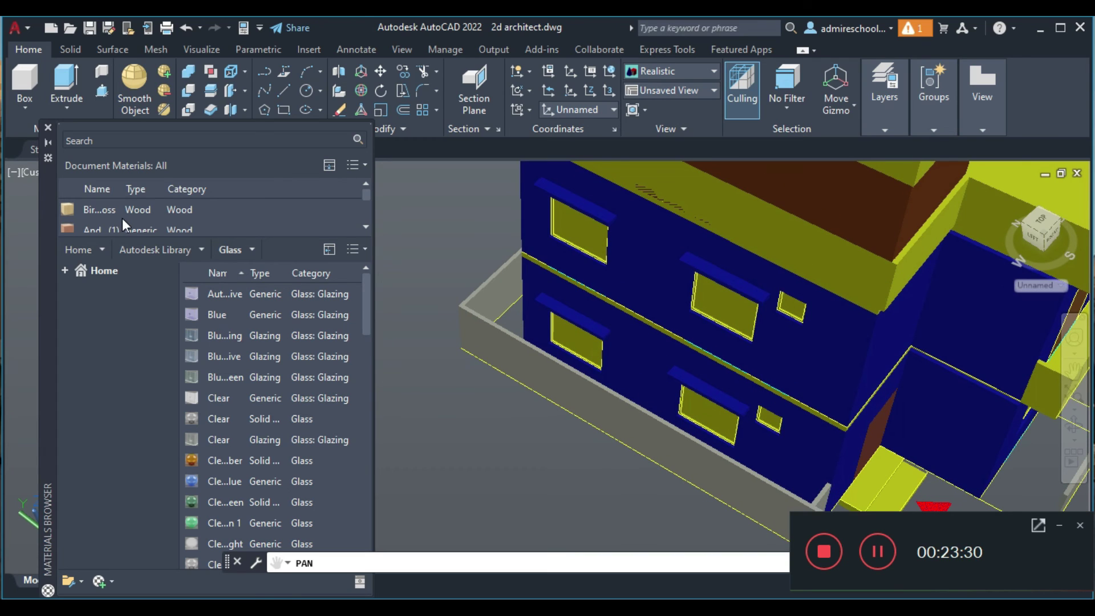
click(367, 213)
- Glaze the seven remaining upper, lower and small windows with glass materials
drag(266, 294, 736, 314)
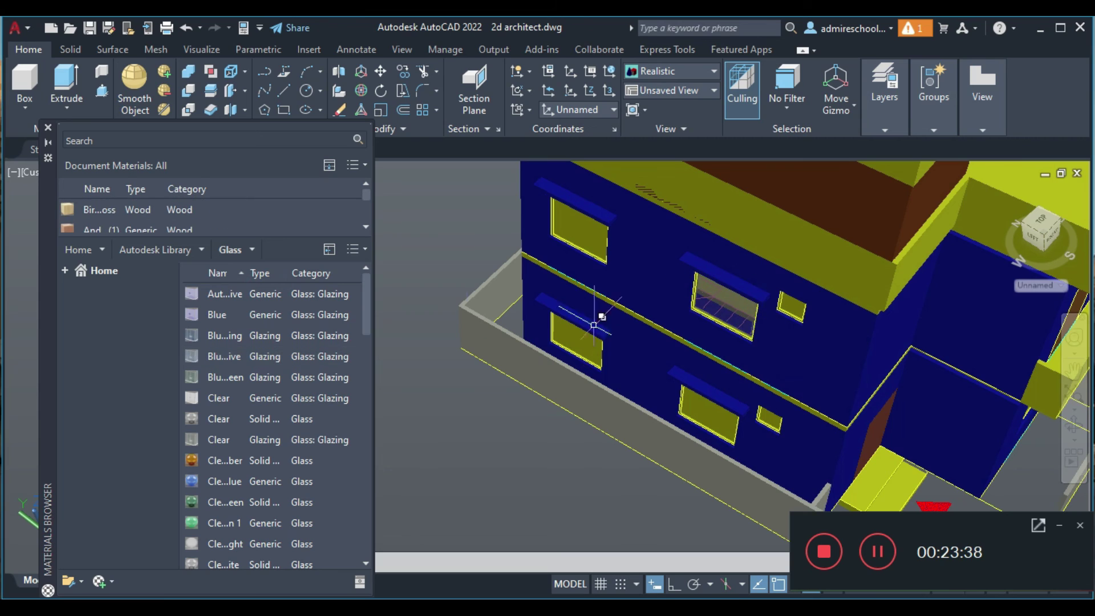
drag(232, 481, 588, 242)
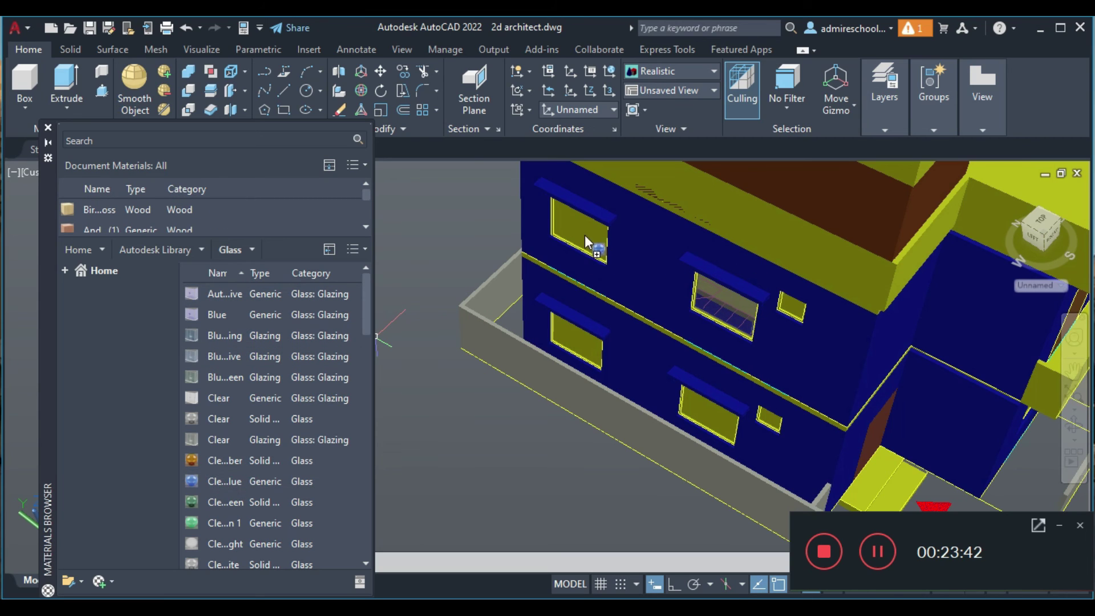
drag(240, 502, 721, 322)
drag(266, 484, 696, 422)
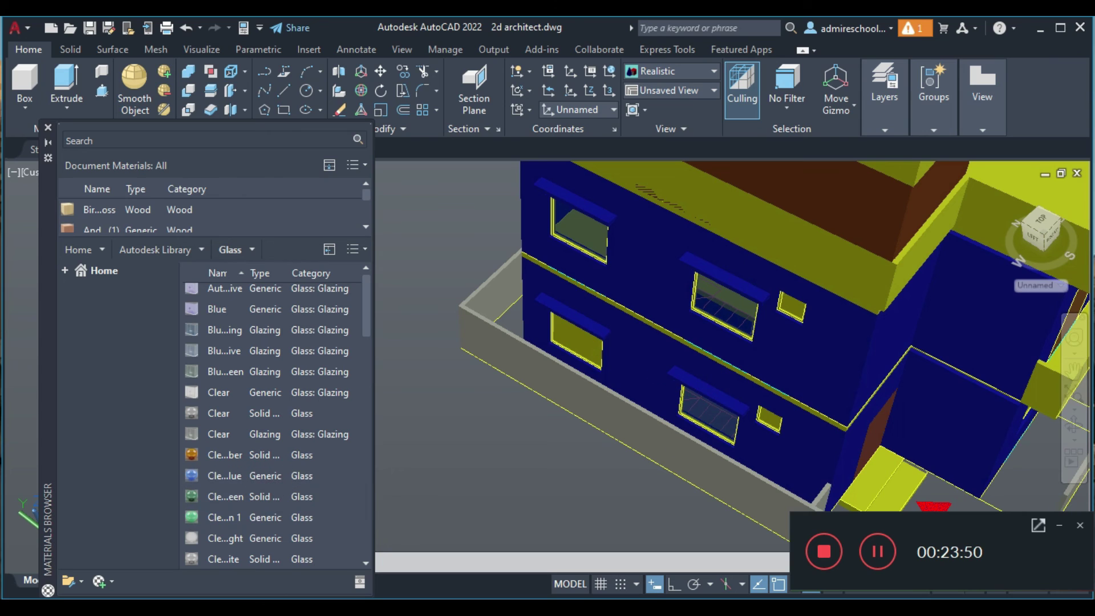
drag(218, 516, 567, 358)
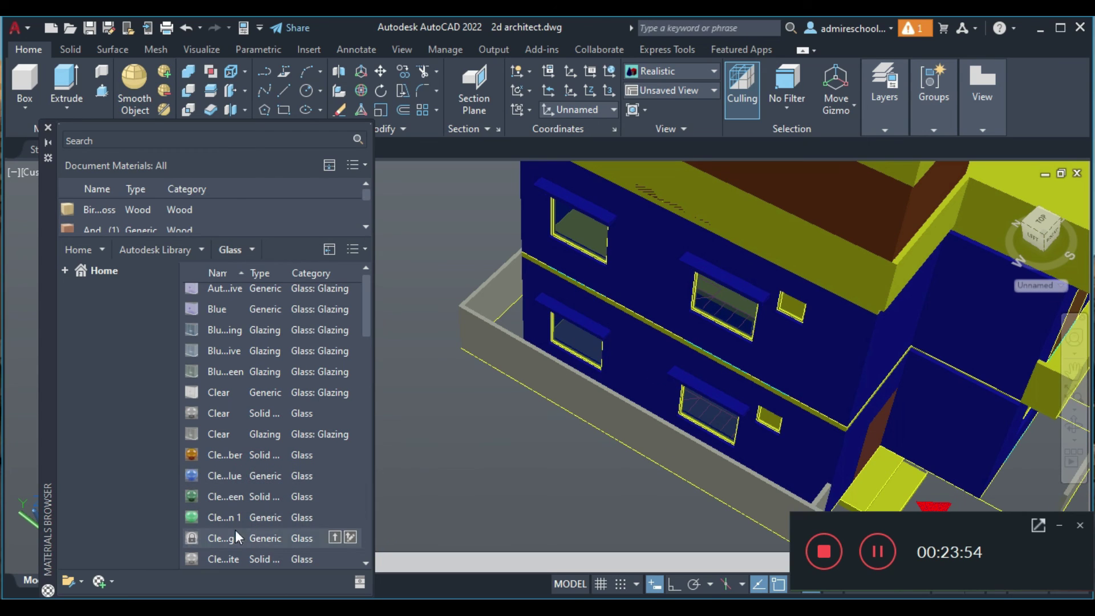
drag(247, 477, 793, 308)
mouse_move(240, 476)
mouse_down()
mouse_move(779, 417)
mouse_move(776, 426)
mouse_up()
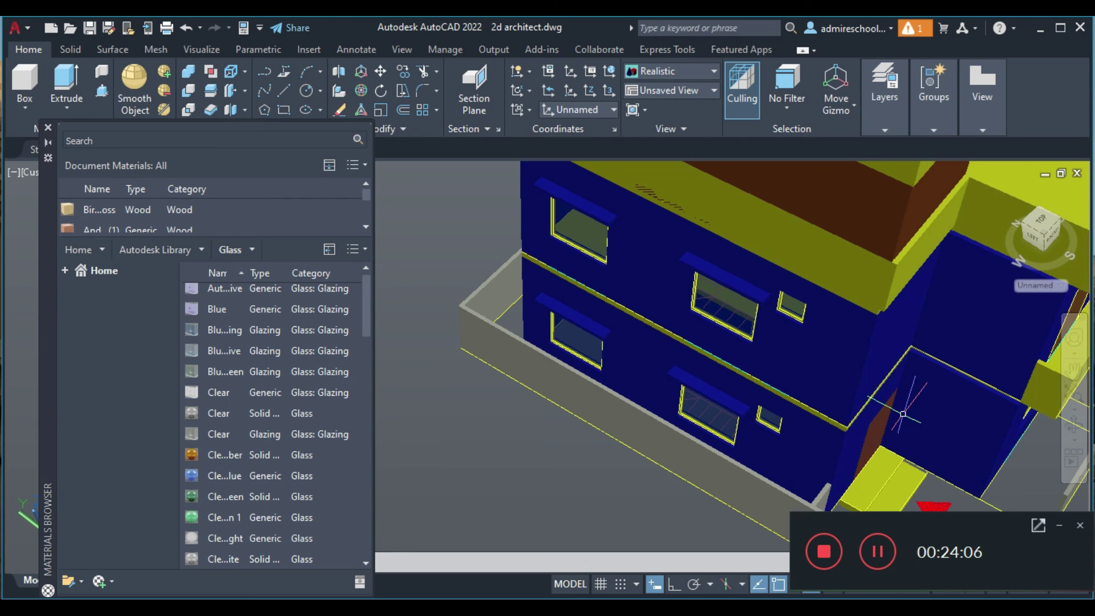
click(1078, 428)
mouse_move(990, 420)
mouse_down()
mouse_move(843, 392)
mouse_move(751, 434)
mouse_move(696, 350)
mouse_up()
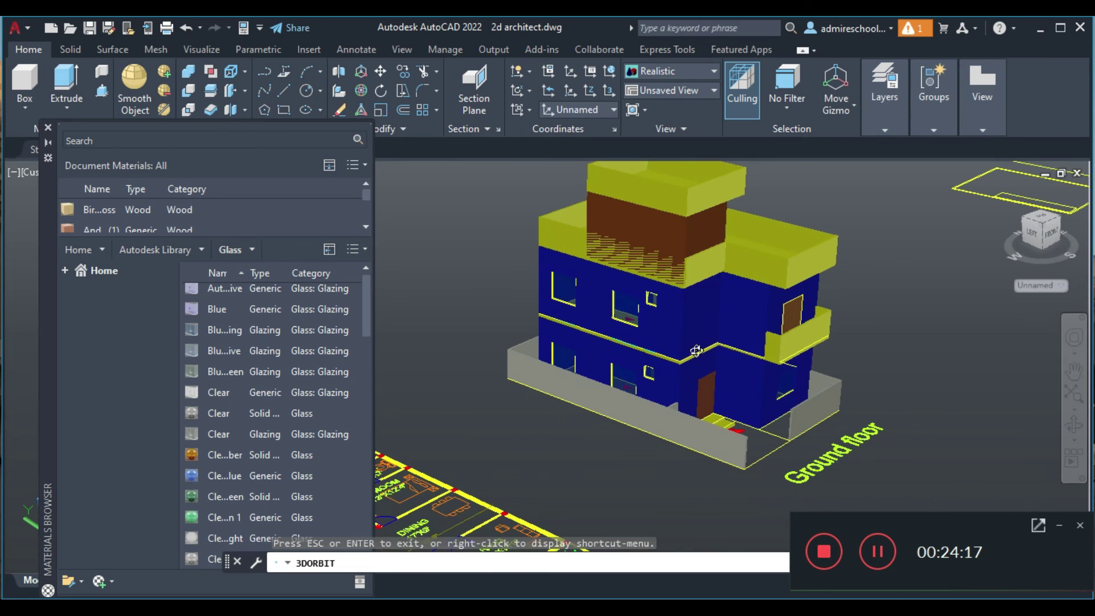
- Select the roof parapet via selection cycling and stretch it onto the brown block's top
key(Escape)
click(656, 260)
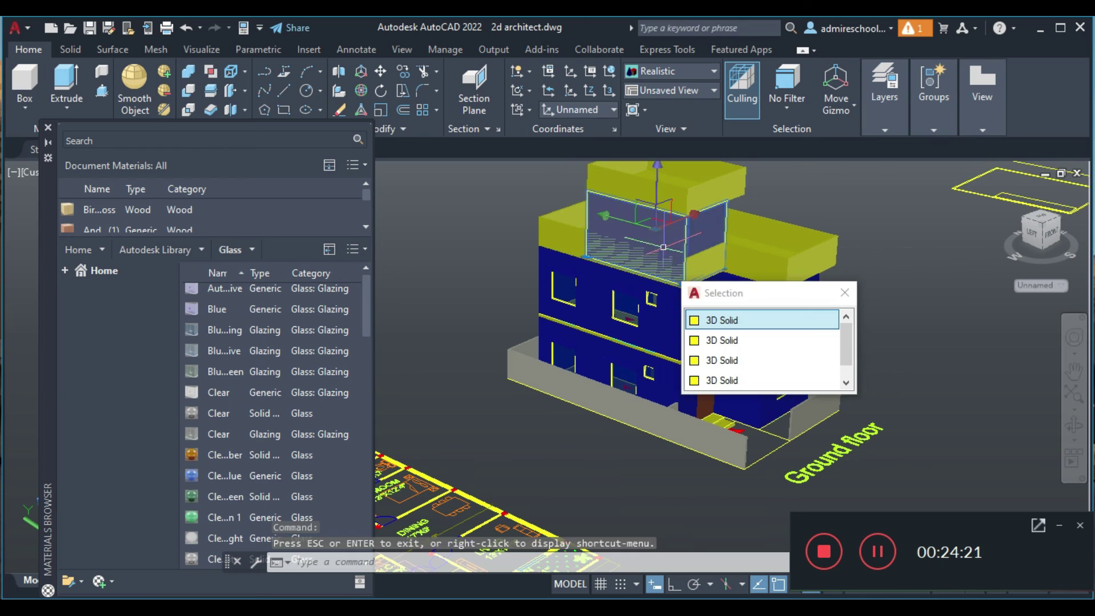
click(707, 342)
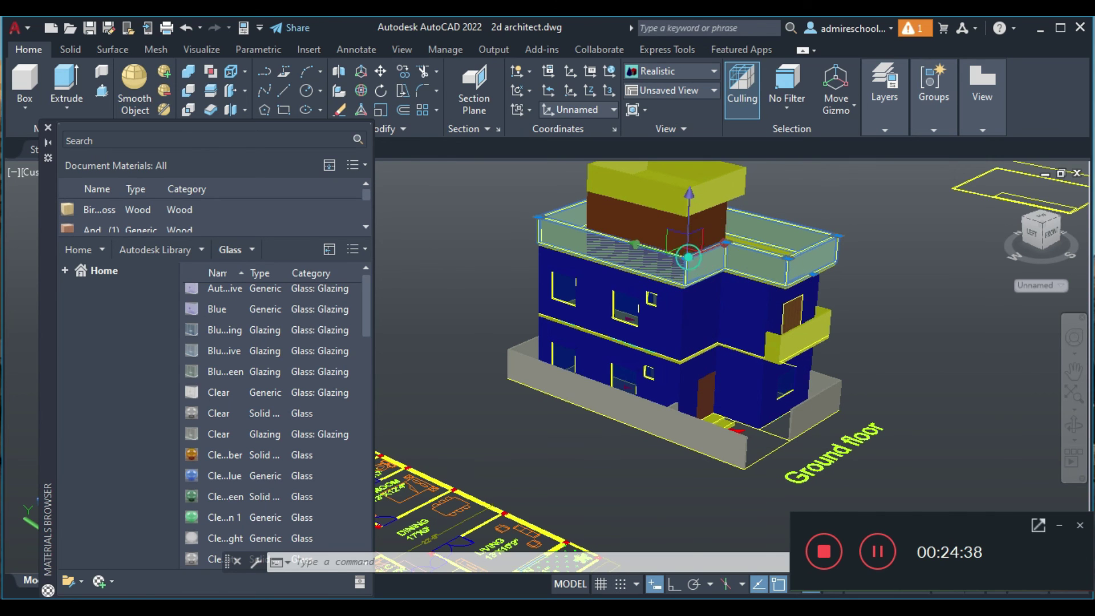
click(686, 258)
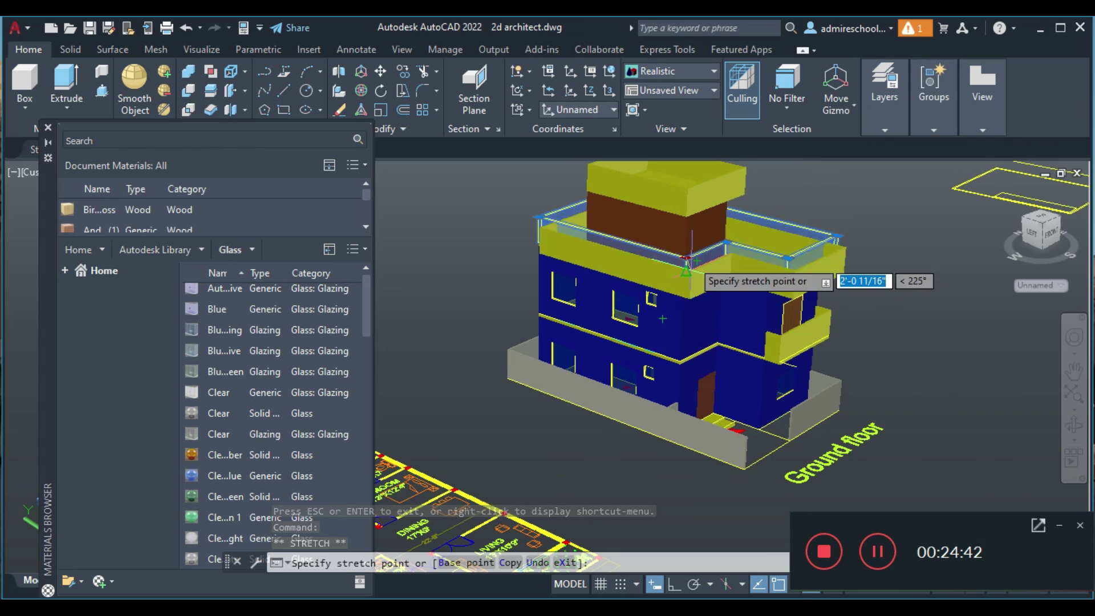
click(697, 214)
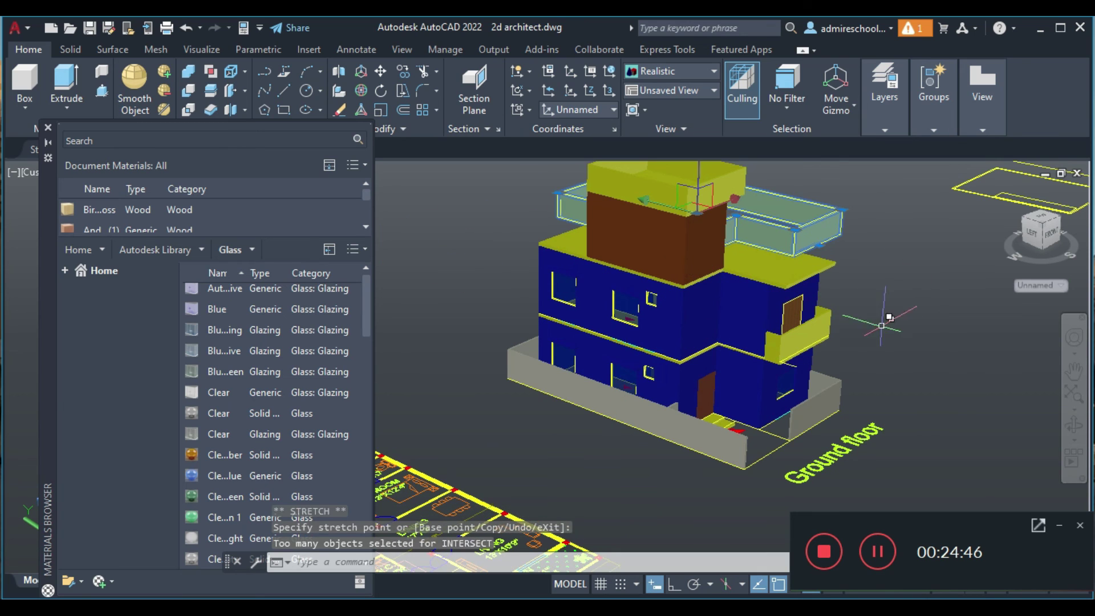